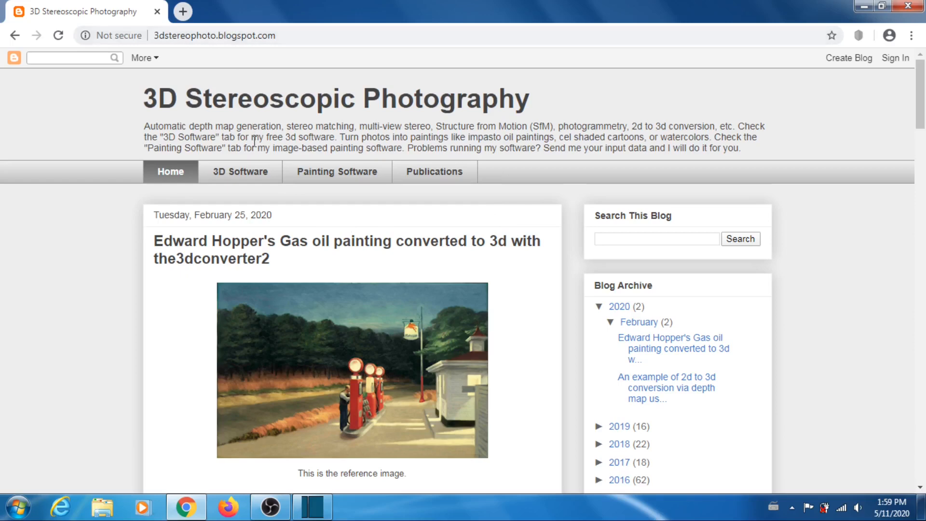
Step: Open the blog's 3D Software page and find the DMAG5 executables and their no-GUI archive
left_click(243, 178)
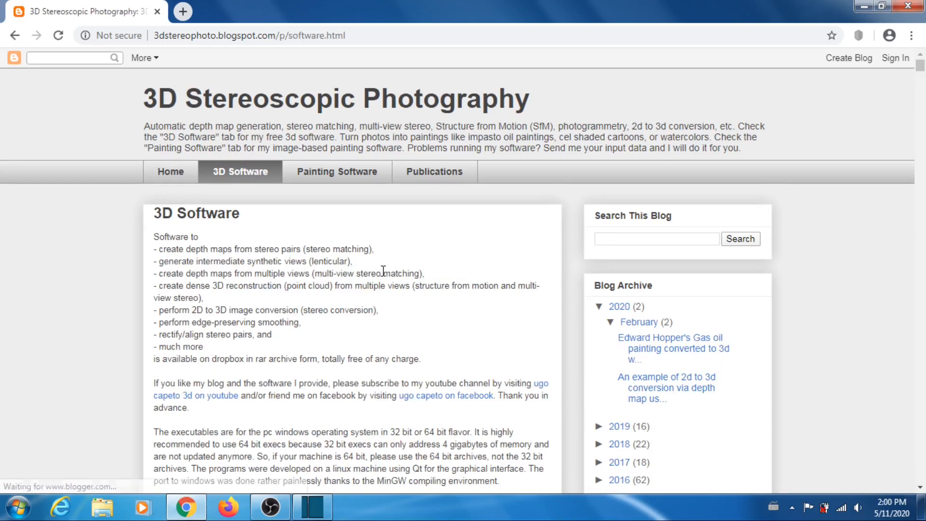
scroll(383, 271, "down", 15)
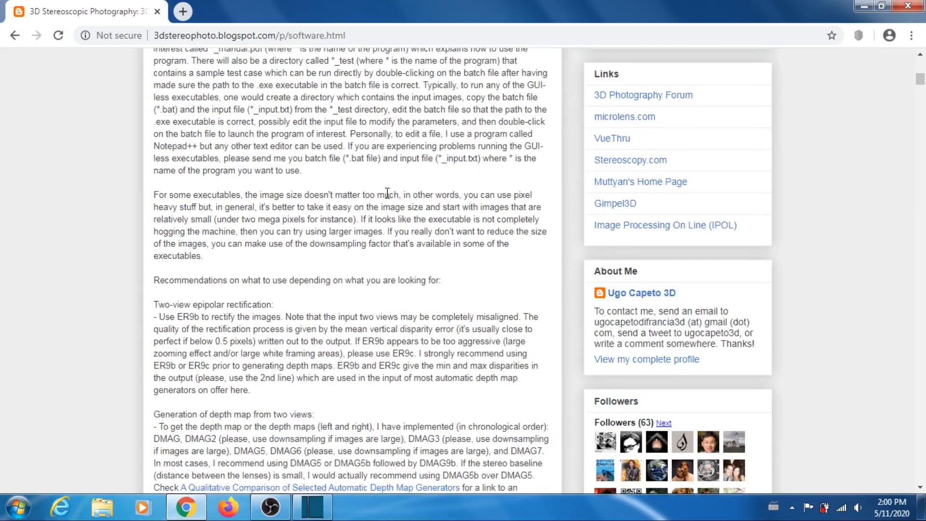
scroll(387, 193, "down", 6)
scroll(406, 176, "down", 4)
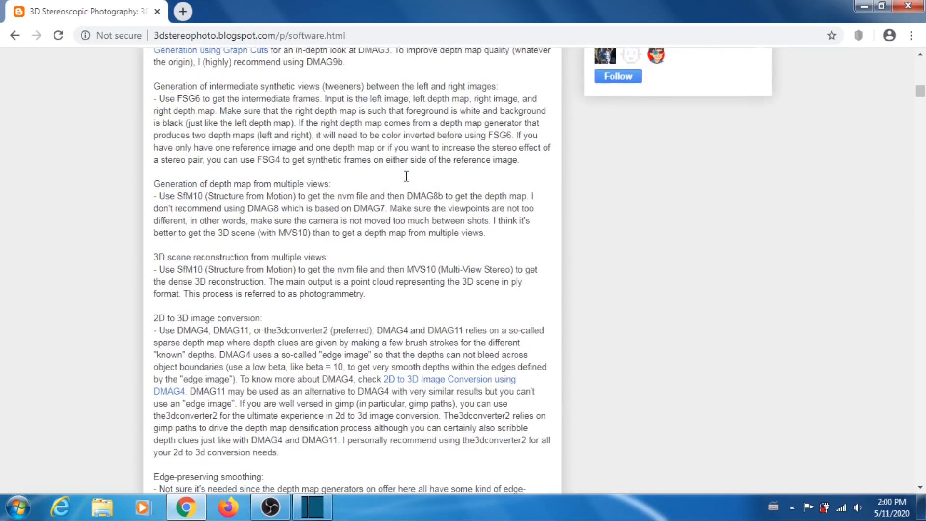
scroll(406, 177, "down", 20)
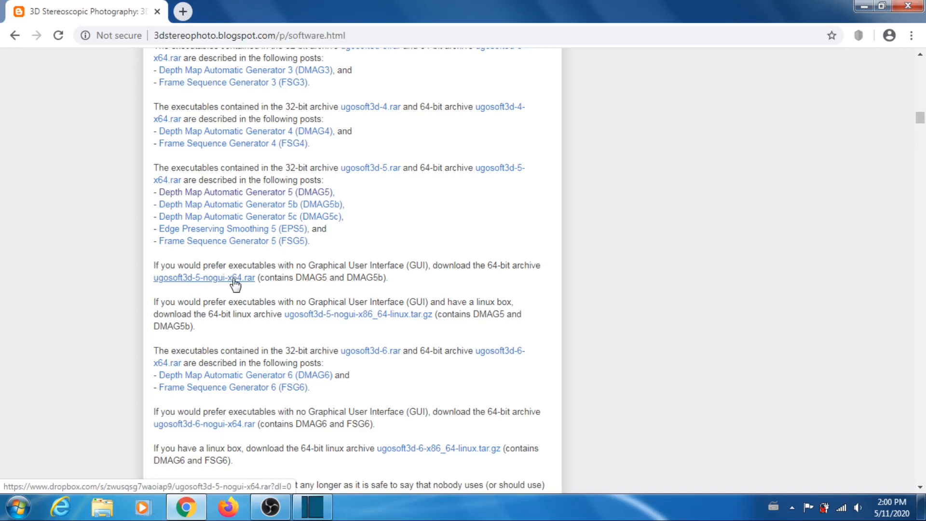
Step: Open the Depth Map Automatic Generator 5 (DMAG5) post in a new tab and read through its parameter descriptions
right_click(293, 193)
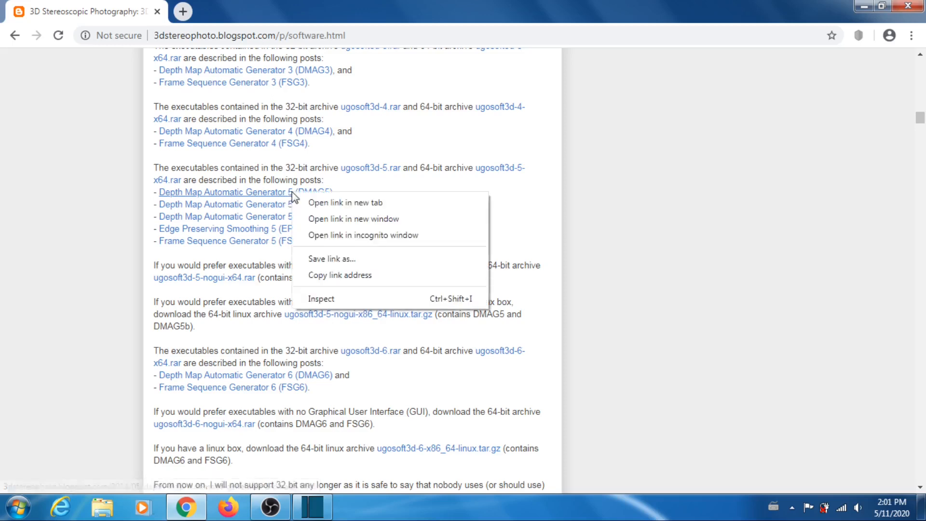
left_click(317, 202)
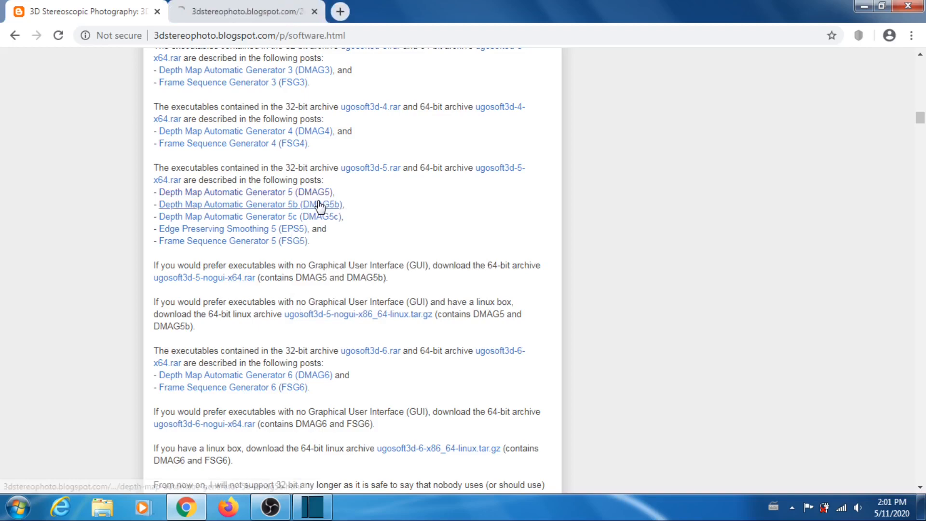
left_click(263, 12)
scroll(390, 244, "down", 13)
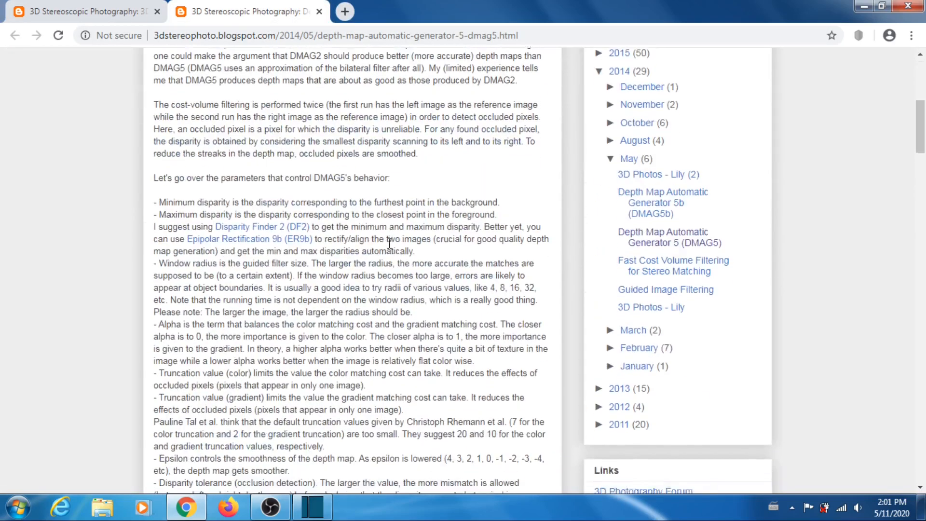
scroll(451, 241, "up", 5)
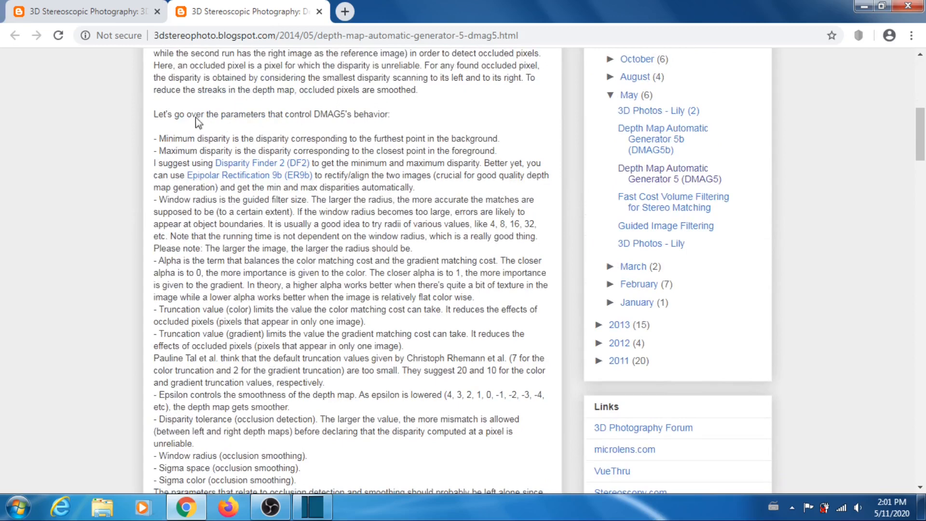
Step: Return to the software page and download the 64-bit archive ugosoft3d-5-nogui-x64.rar directly from Dropbox without signing up
left_click(114, 13)
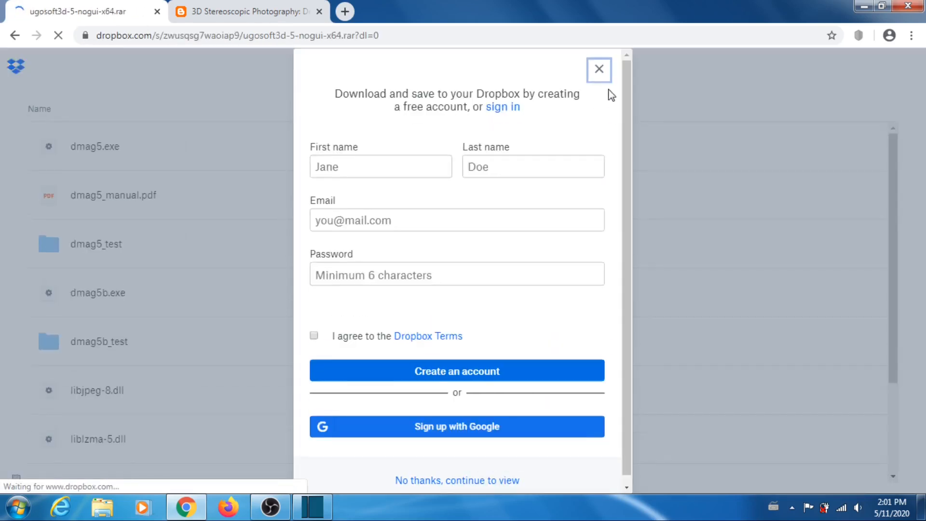
left_click(598, 70)
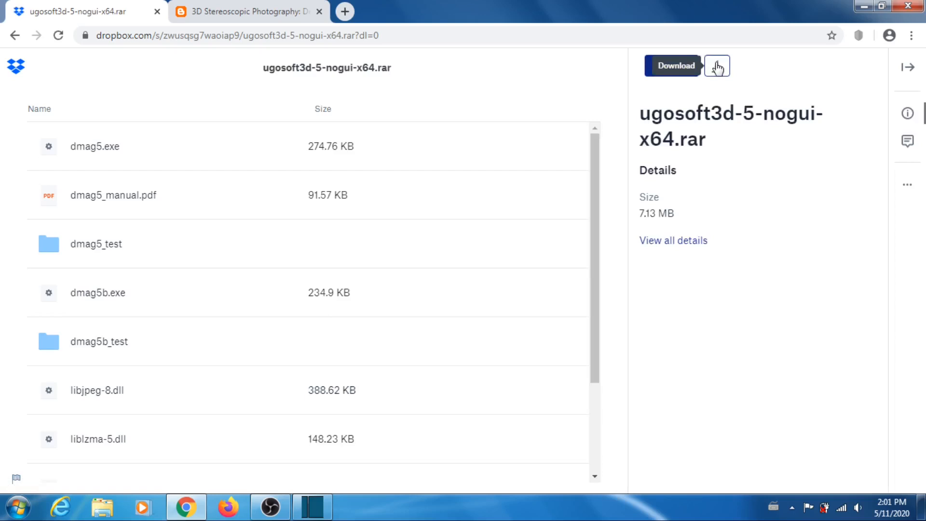
left_click(717, 68)
left_click(688, 101)
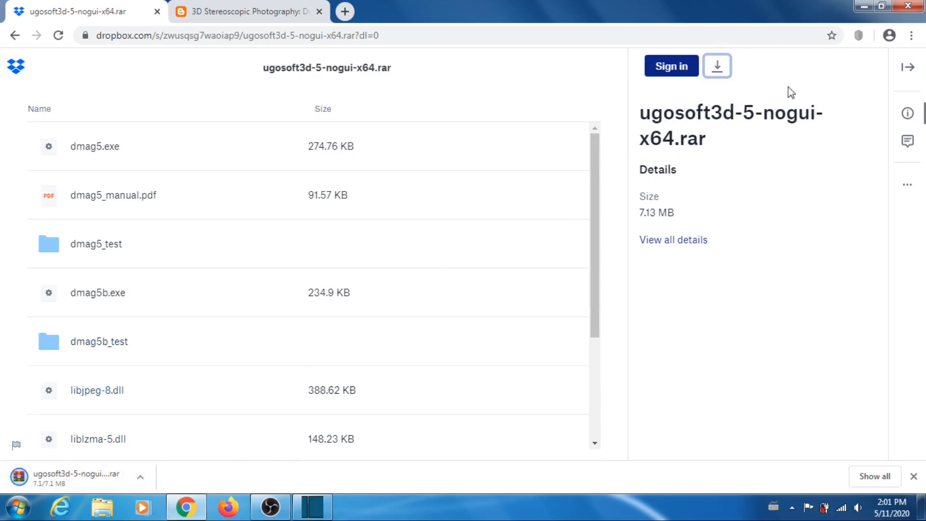
Step: Switch to Windows Explorer, open ugosoft3d-5-nogui-x64 from Downloads in WinRAR and dismiss the trial notice
left_click(863, 9)
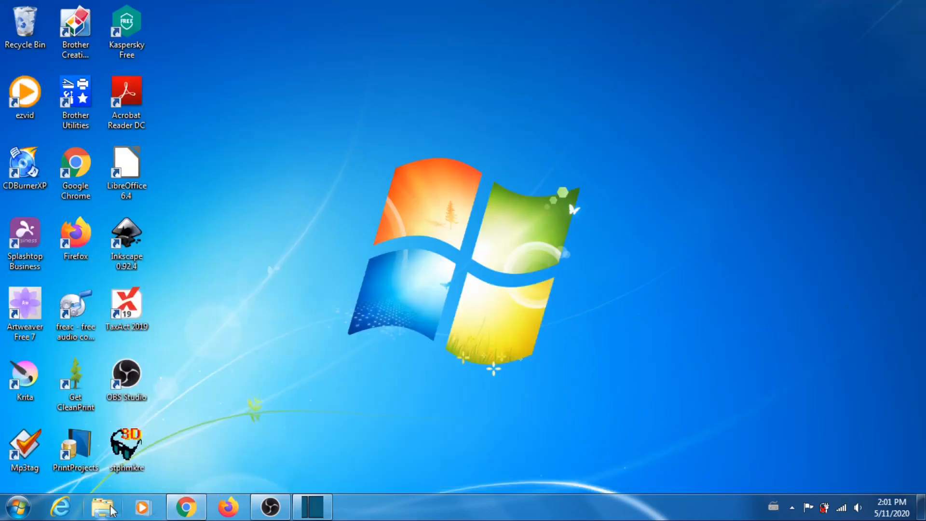
left_click(102, 506)
left_click(276, 119)
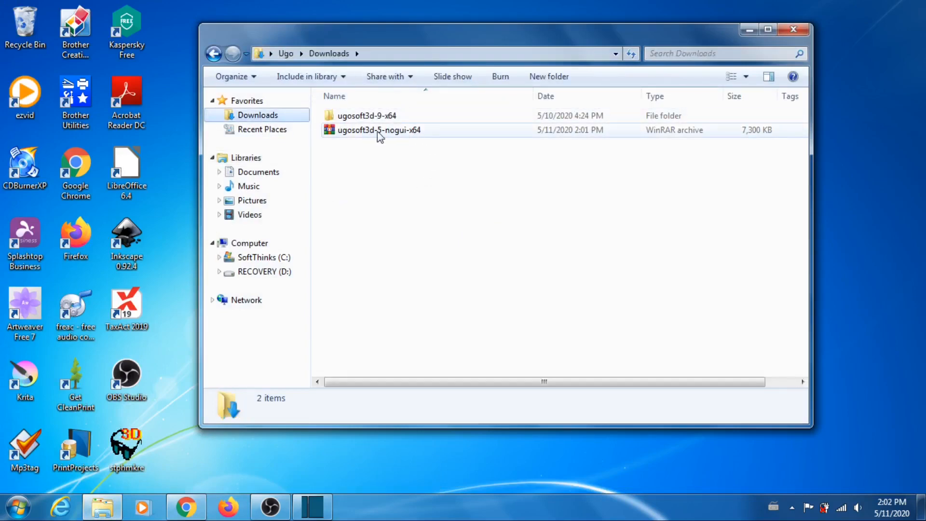
double_click(378, 131)
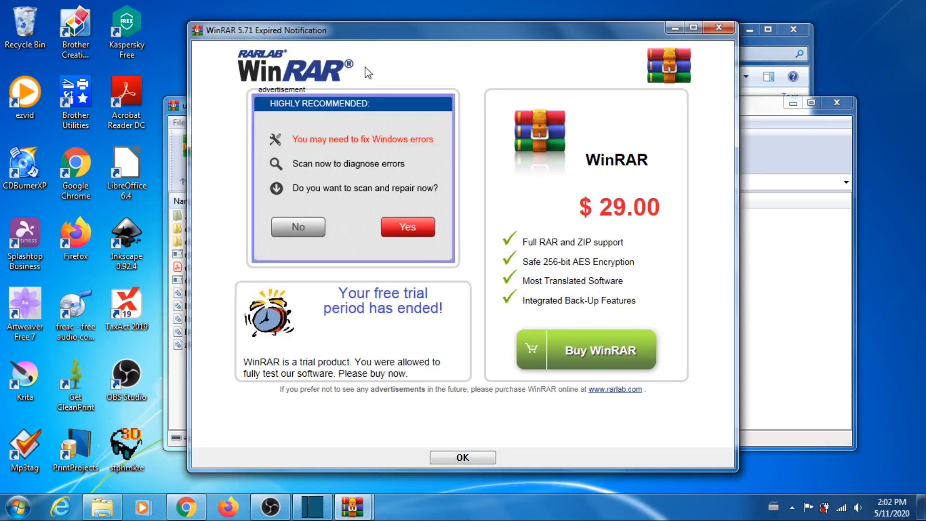
left_click(718, 26)
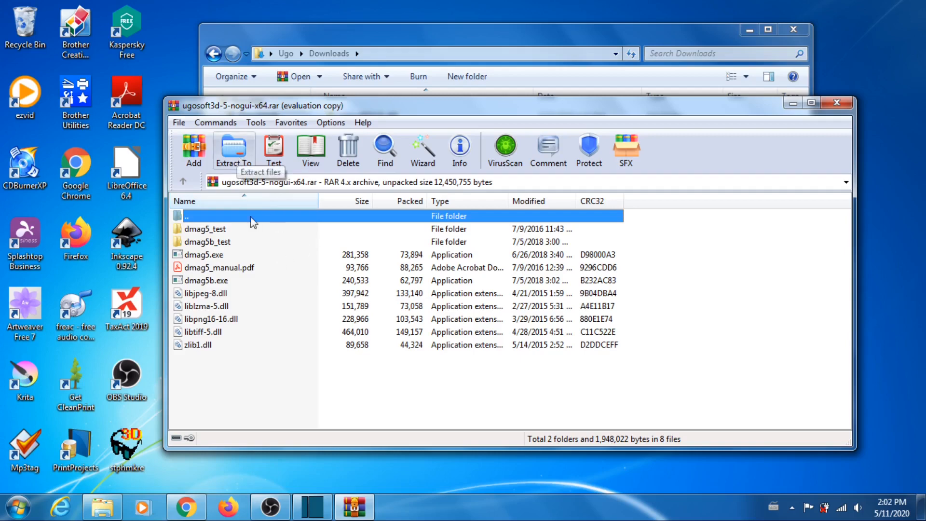
Step: Extract the archive to the ugosoft3d-5-nogui-x64 folder in Downloads and close WinRAR
left_click(236, 155)
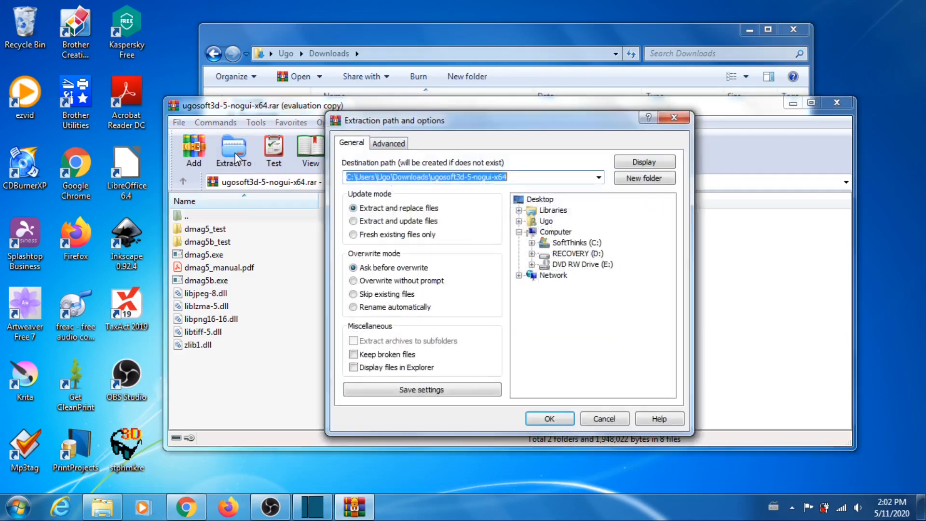
left_click(547, 423)
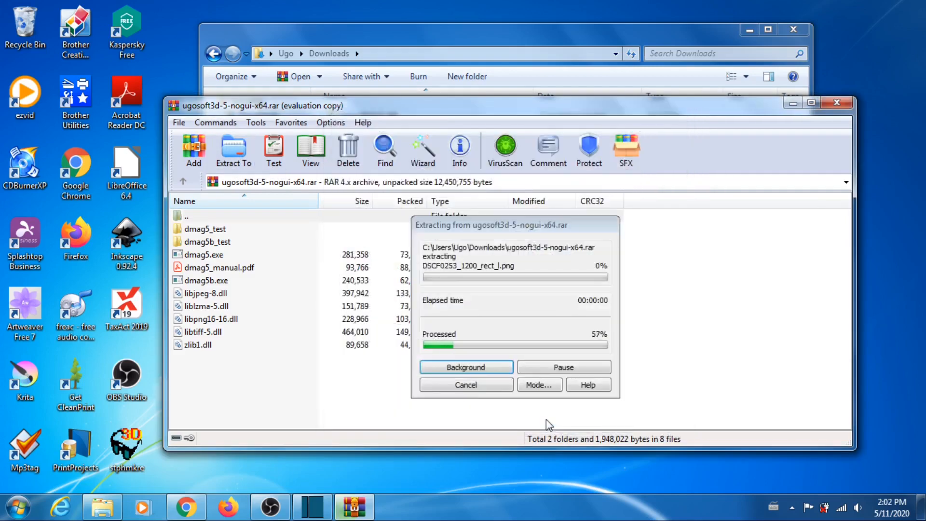
left_click(840, 103)
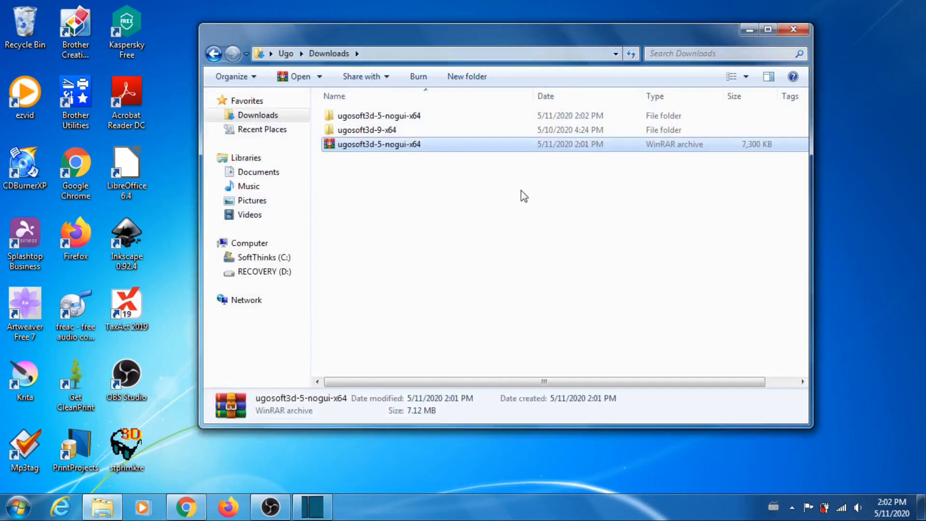
Step: Open the dmag5_test folder inside the extracted ugosoft3d-5-nogui-x64 folder
left_click(380, 117)
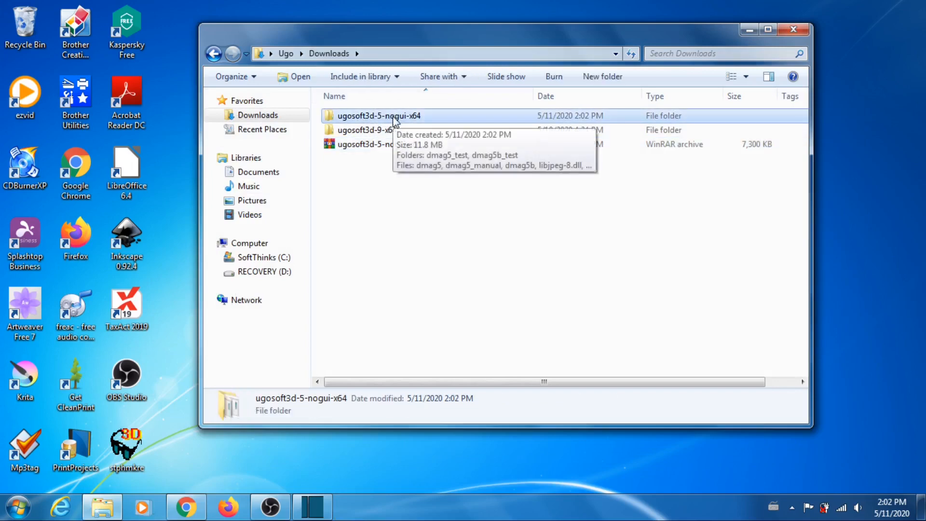
double_click(394, 118)
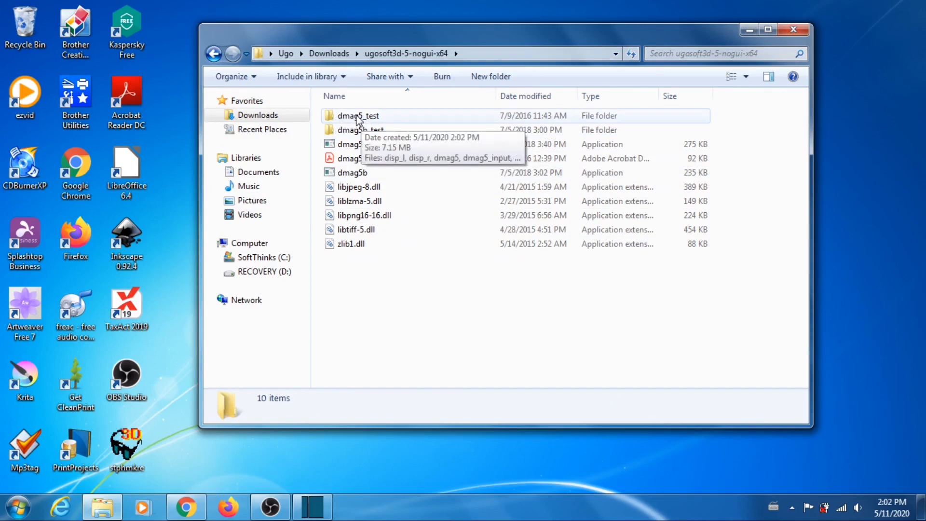
double_click(357, 117)
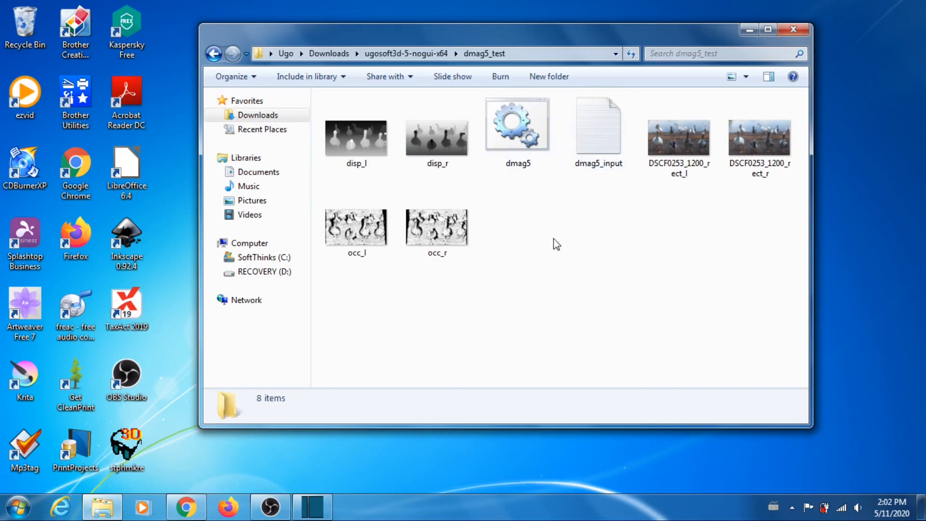
Step: Open the dmag5 batch file in Notepad++ and close the disp_range.txt, er9b_input.txt and er9b.bat files
left_click(517, 127)
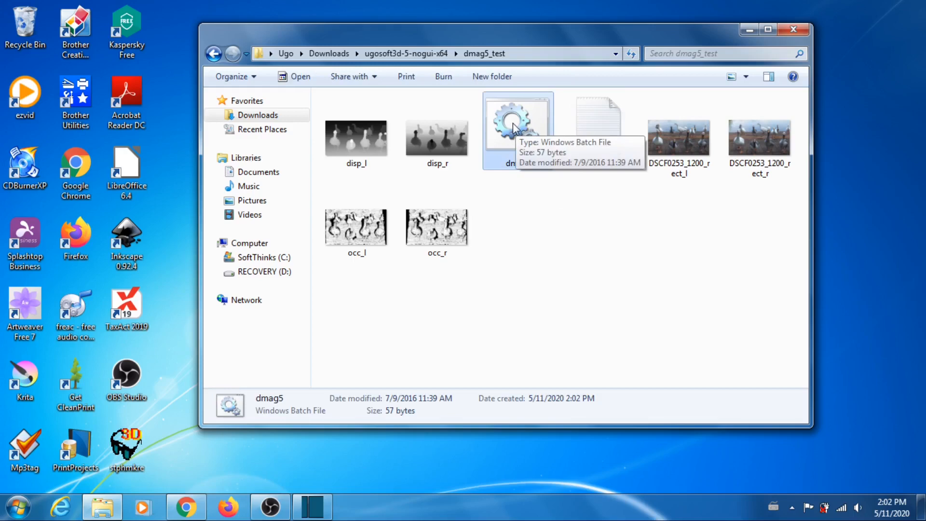
right_click(513, 123)
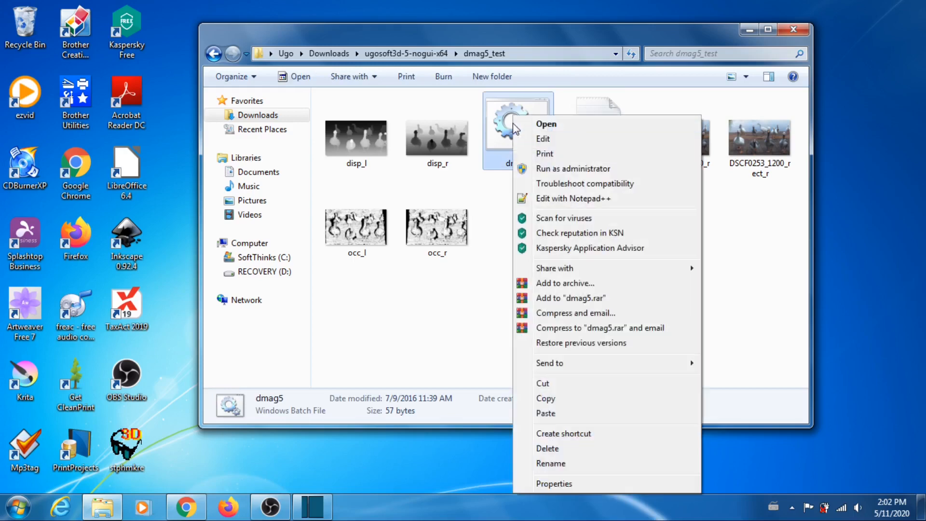
left_click(560, 199)
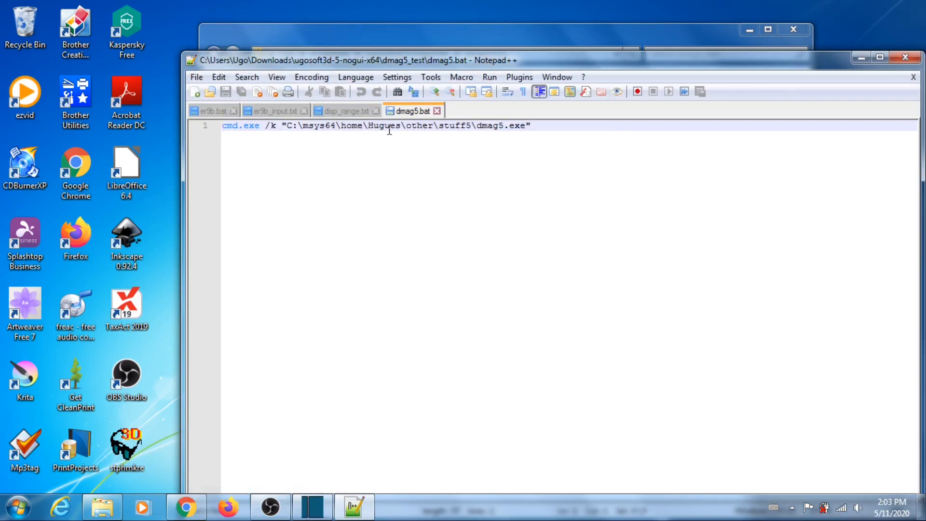
left_click(376, 111)
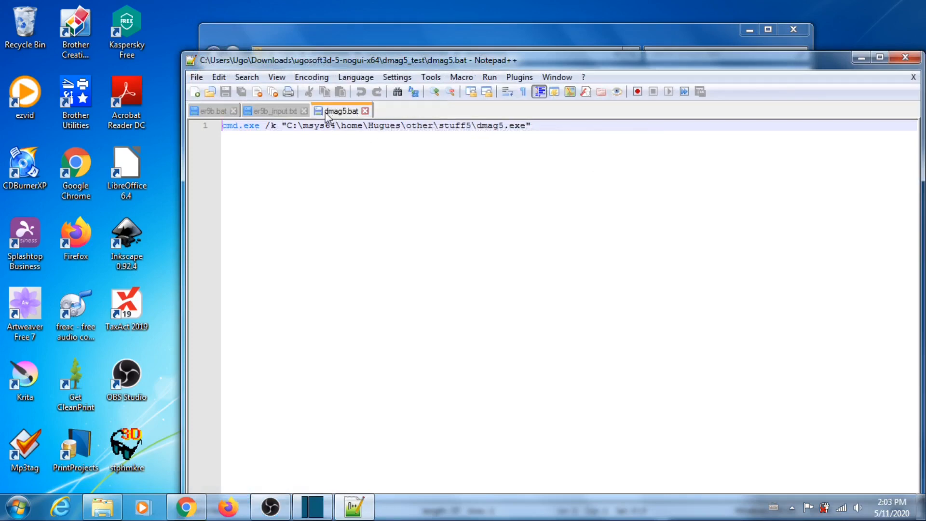
left_click(304, 111)
left_click(234, 111)
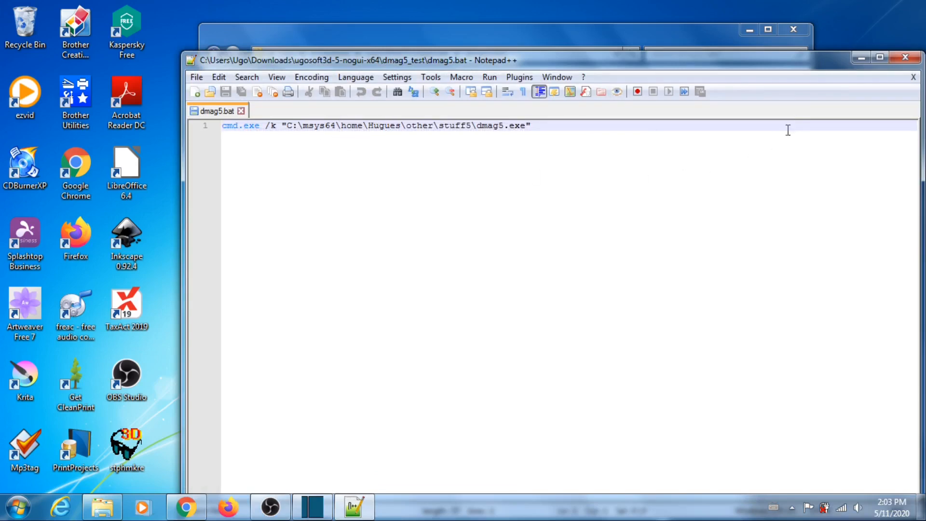
Step: Go back to the ugosoft3d-5-nogui-x64 folder containing the dmag5 application and copy its full path
left_click(862, 58)
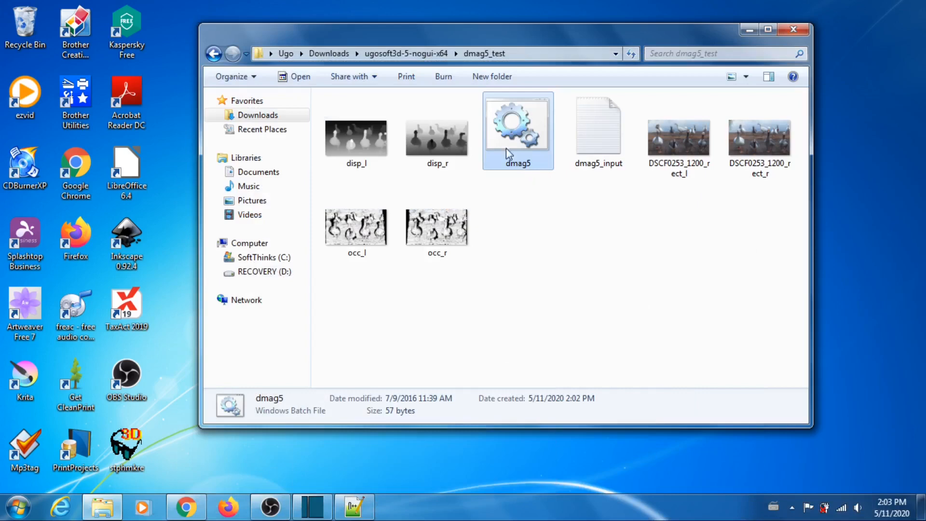
left_click(412, 53)
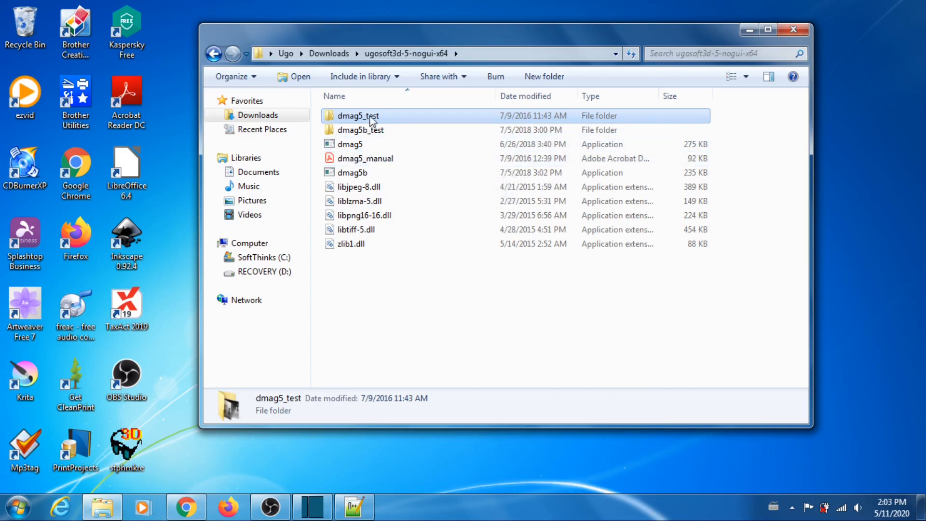
mouse_move(372, 121)
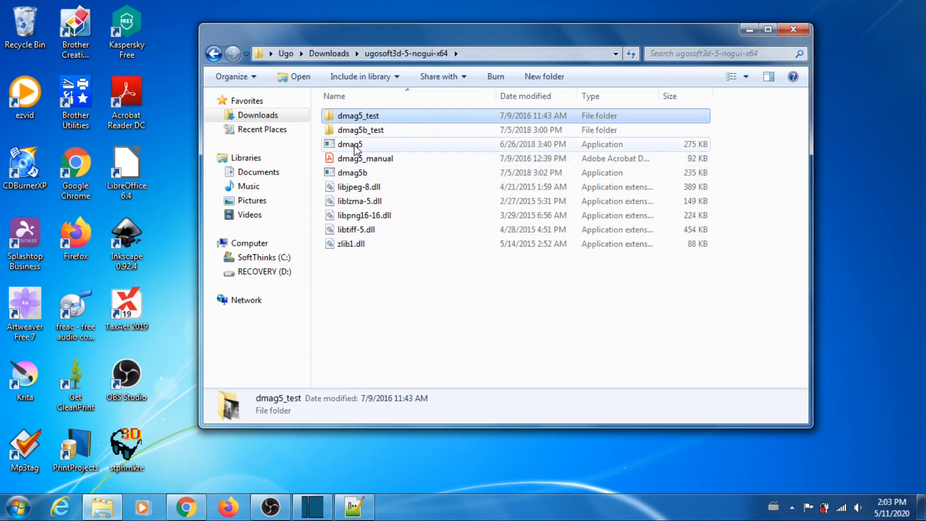
left_click(616, 54)
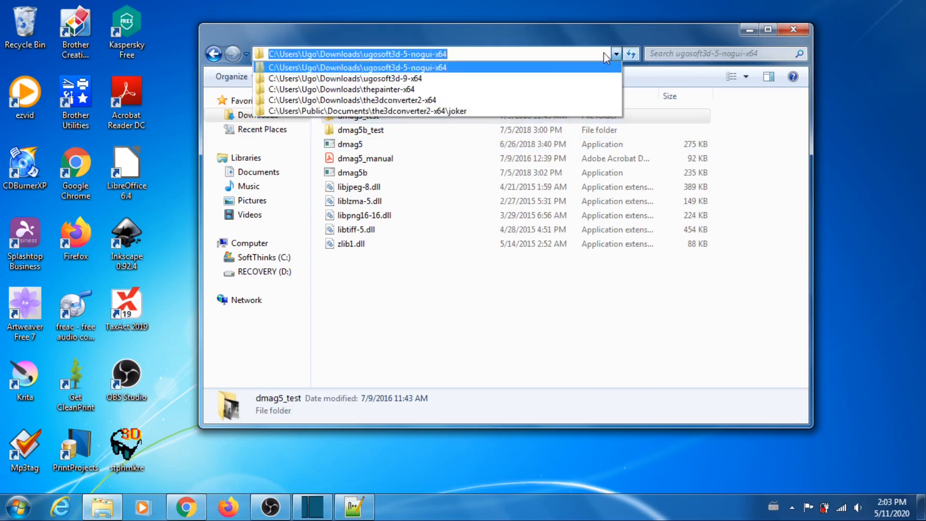
right_click(430, 54)
right_click(431, 55)
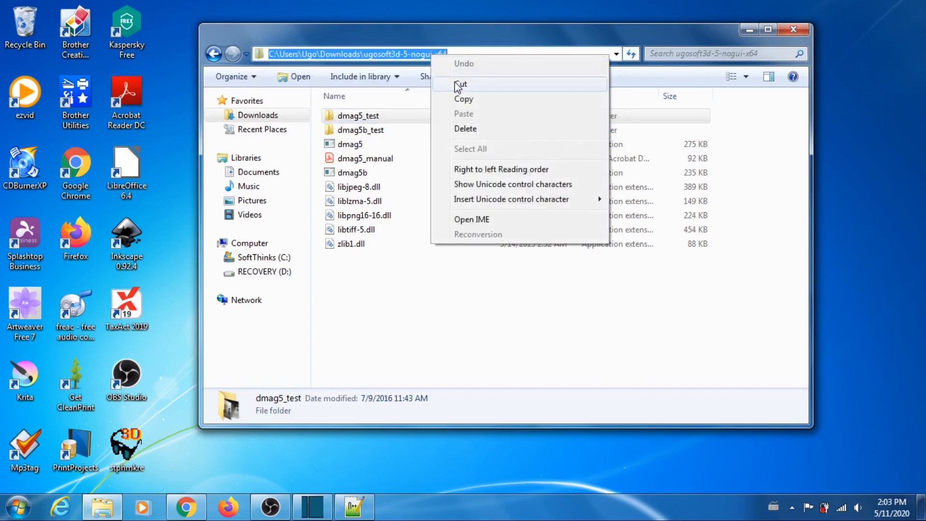
left_click(458, 100)
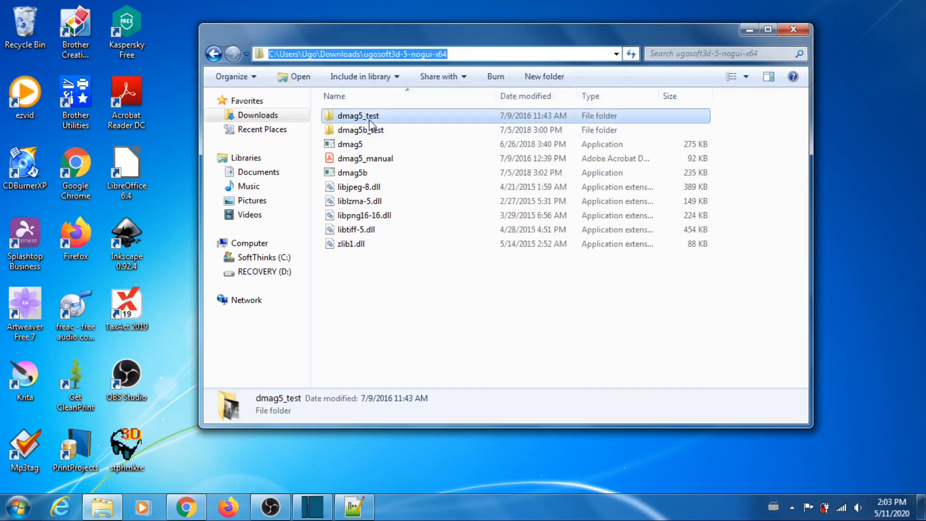
Step: Open the dmag5 batch file from the dmag5_test folder in Notepad++ for editing
double_click(378, 115)
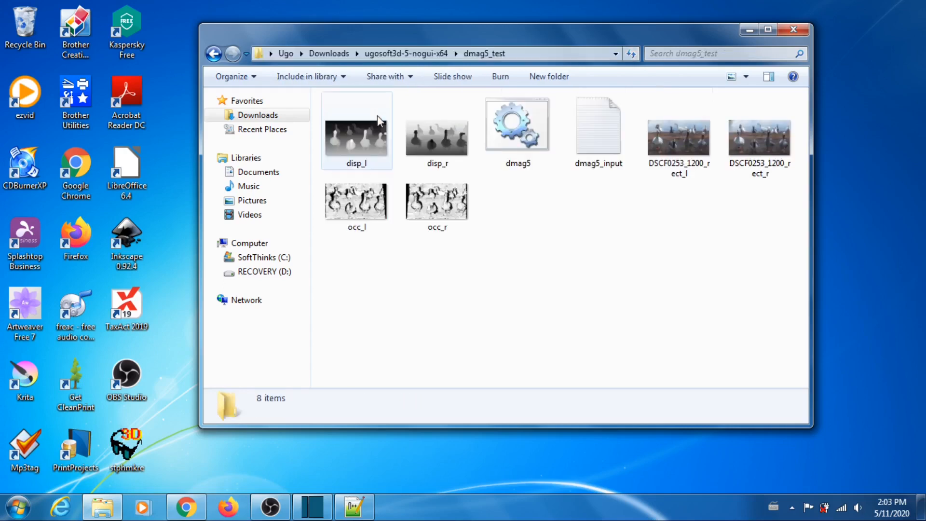
left_click(600, 124)
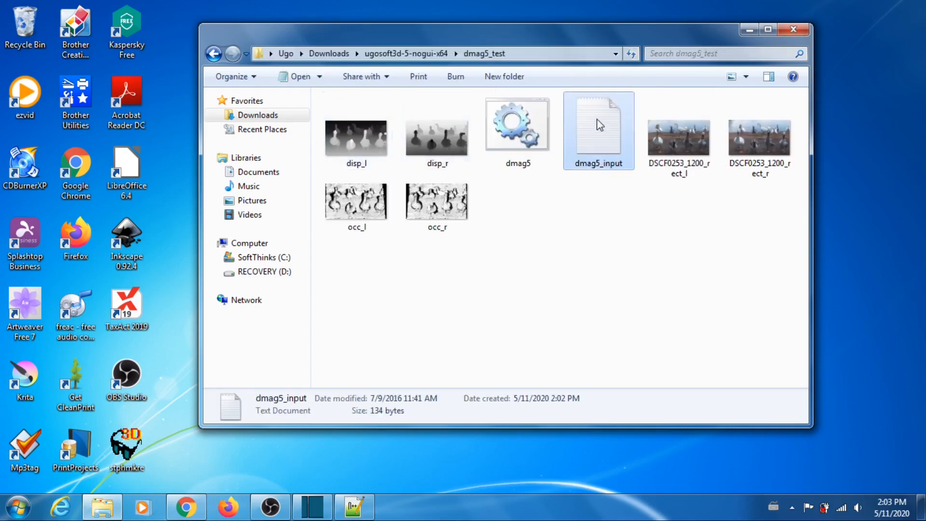
left_click(528, 126)
right_click(528, 126)
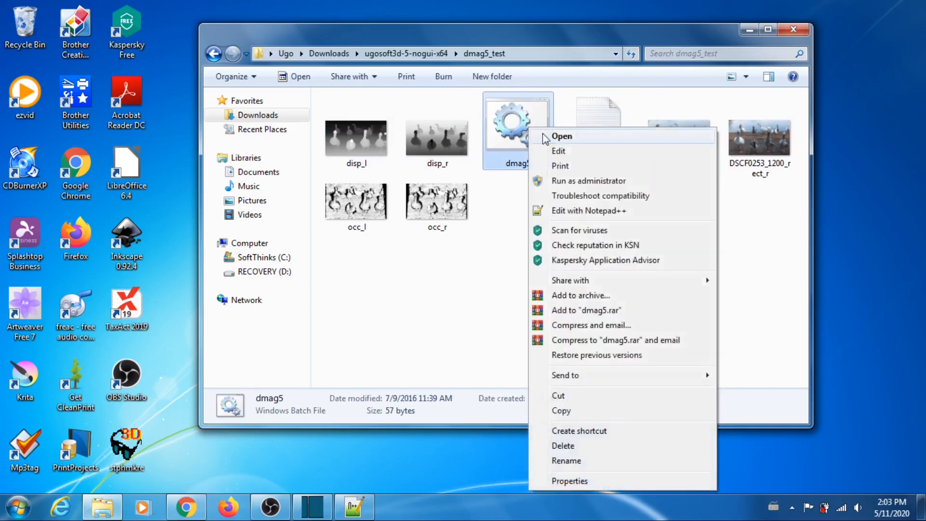
left_click(581, 211)
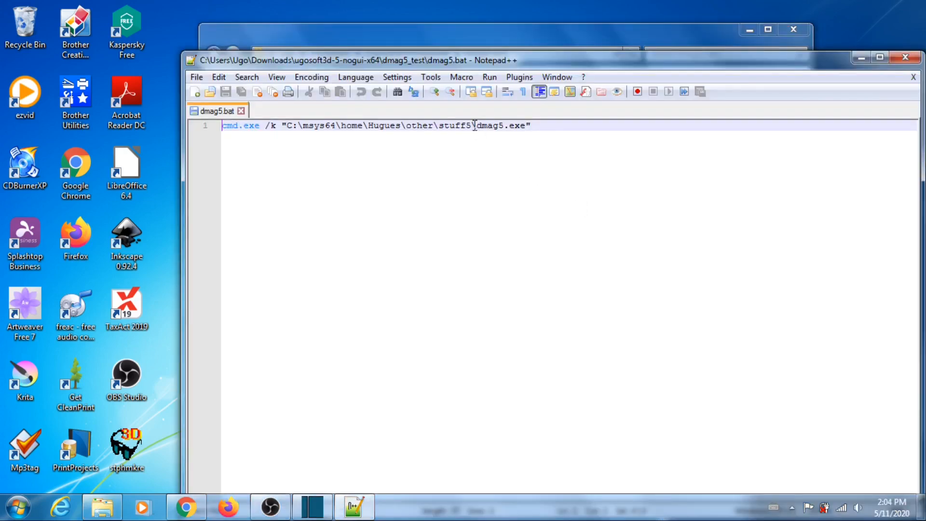
Step: Replace the folder path before \dmag5.exe in the batch command with the copied ugosoft3d-5-nogui-x64 folder path
left_click(473, 127)
key("BackSpace")
key("BackSpace")
key("BackSpace")
key("BackSpace")
key("BackSpace")
key("BackSpace")
key("BackSpace")
key("BackSpace")
key("BackSpace")
key("BackSpace")
key("BackSpace")
key("BackSpace")
key("BackSpace")
key("BackSpace")
key("BackSpace")
key("BackSpace")
key("BackSpace")
key("BackSpace")
key("BackSpace")
key("BackSpace")
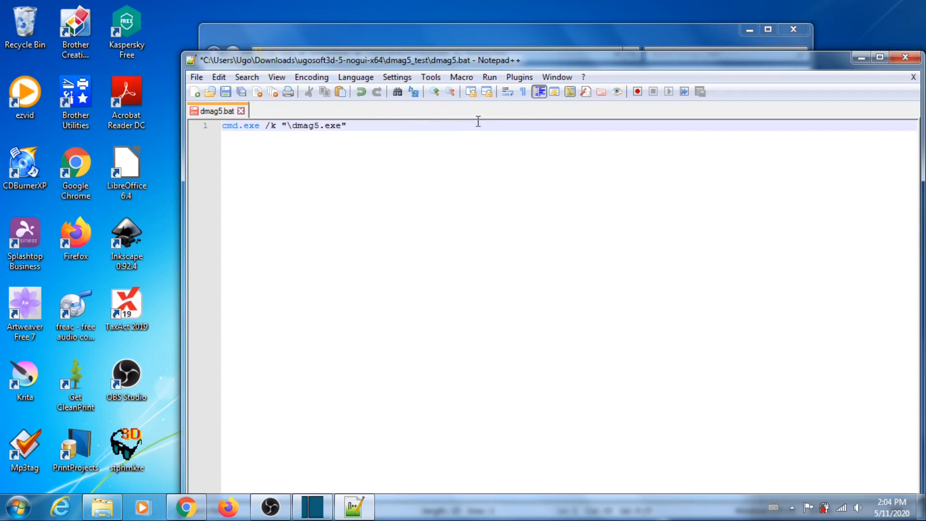
right_click(288, 125)
left_click(320, 161)
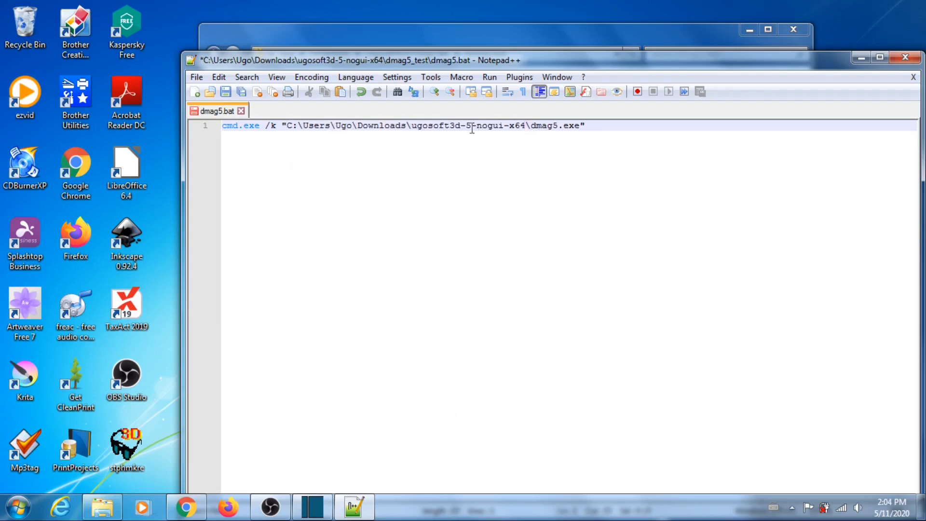
Step: Save the edited dmag5.bat file and close Notepad++
left_click(196, 77)
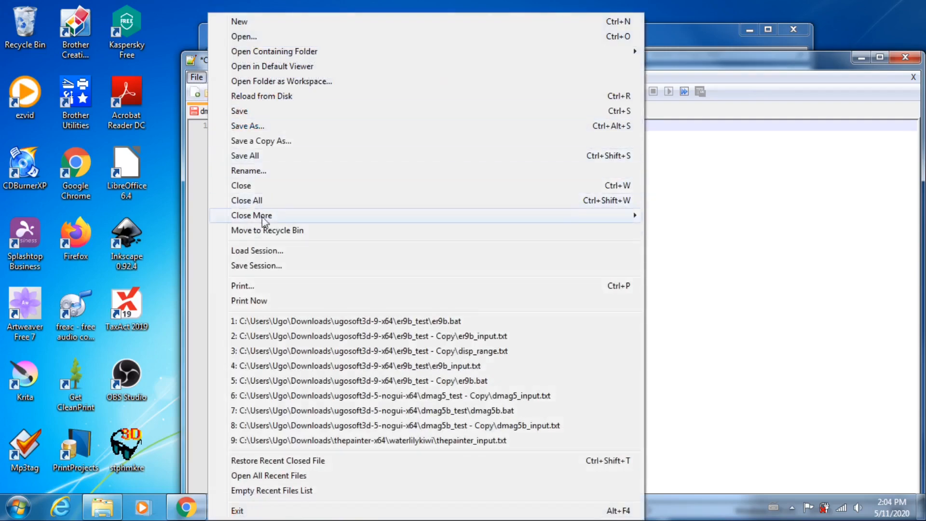
left_click(245, 117)
key("alt+F4")
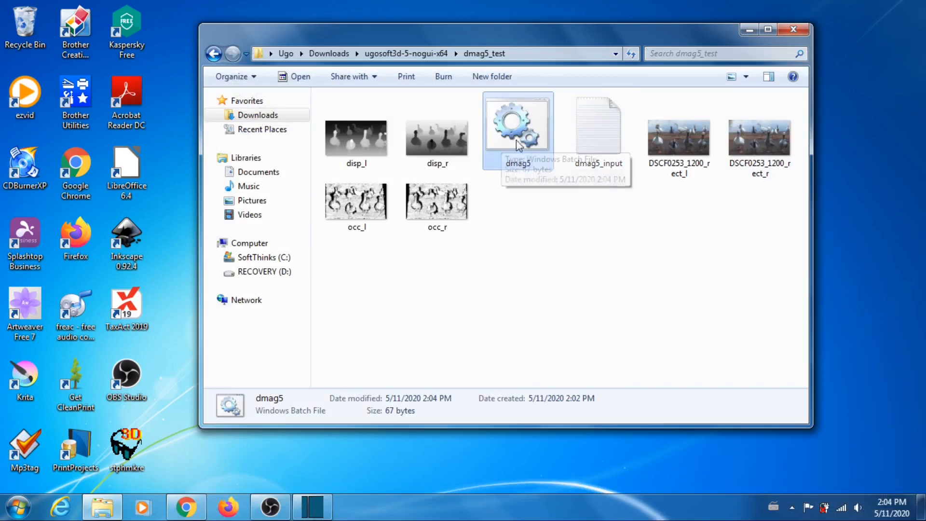
Step: Run the dmag5 batch file on the test images and return to the dmag5_test folder window
left_click(538, 207)
left_click(527, 143)
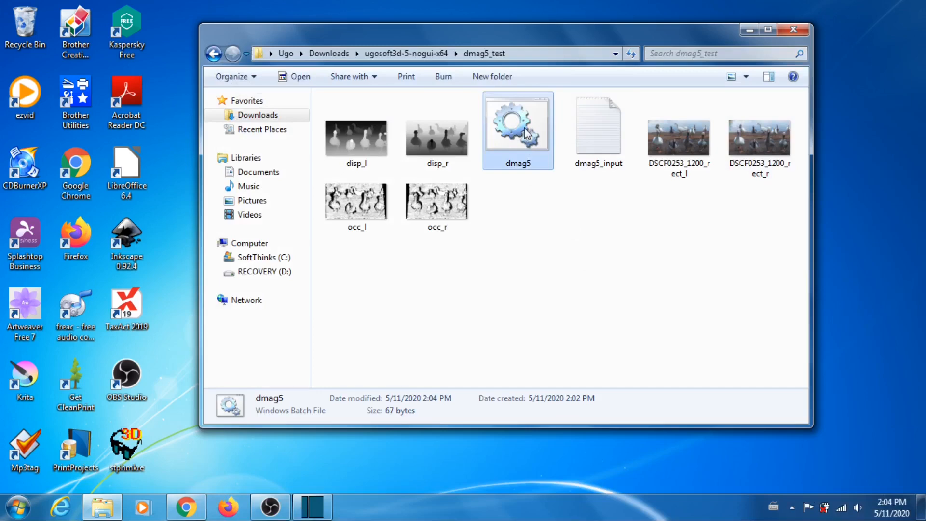
double_click(527, 132)
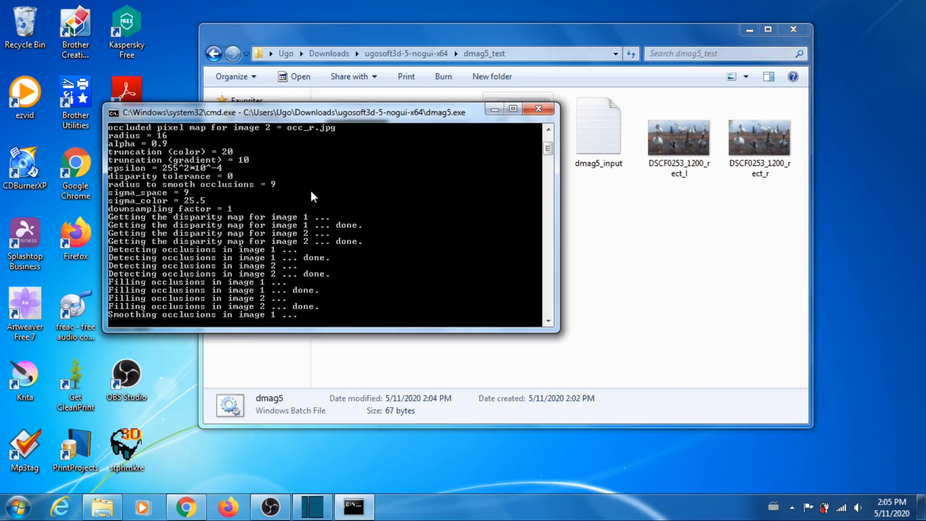
left_click(581, 28)
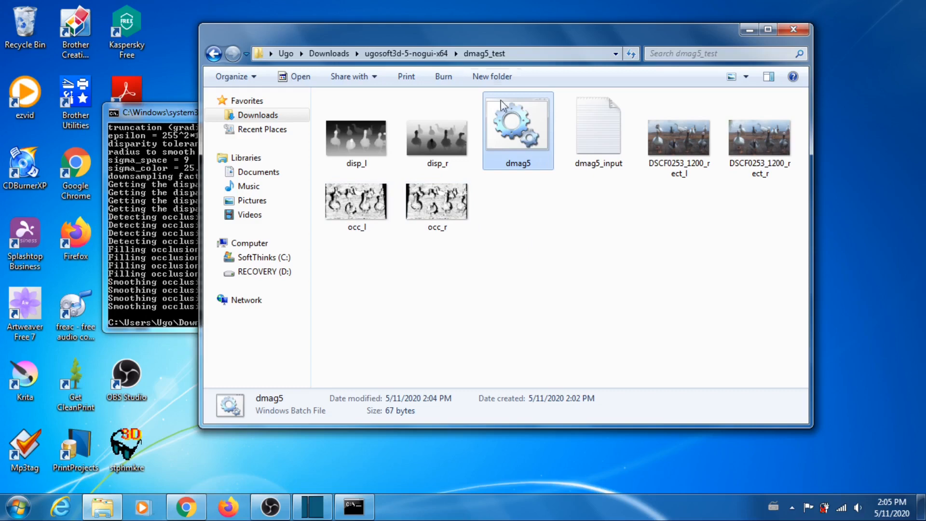
Step: Duplicate the dmag5_test folder inside the ugosoft3d-5-nogui-x64 folder
left_click(415, 54)
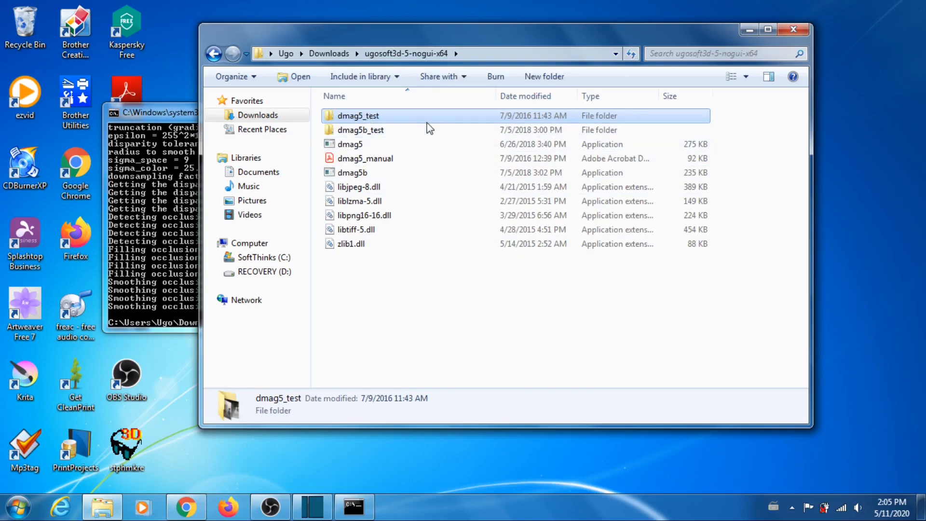
left_click(369, 116)
left_click(373, 129)
left_click(368, 115)
right_click(369, 119)
left_click(407, 407)
left_click(382, 291)
right_click(382, 291)
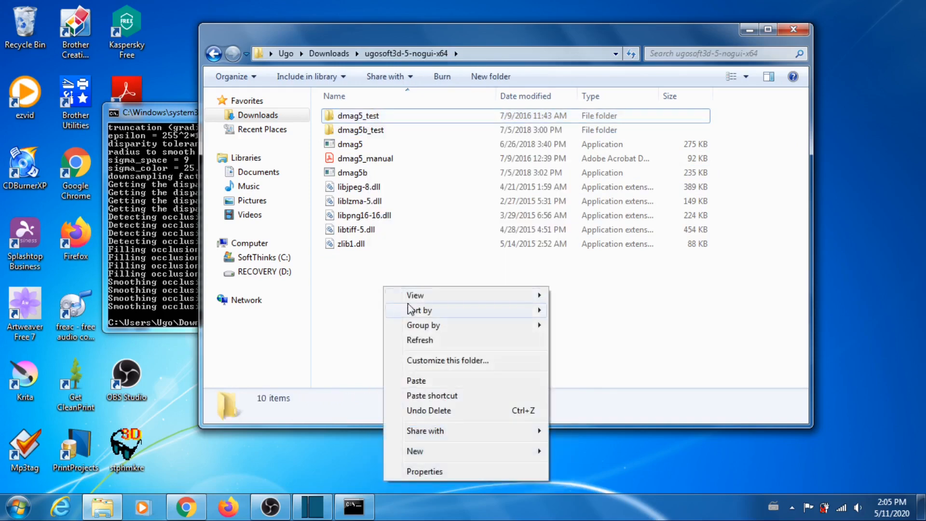
left_click(429, 383)
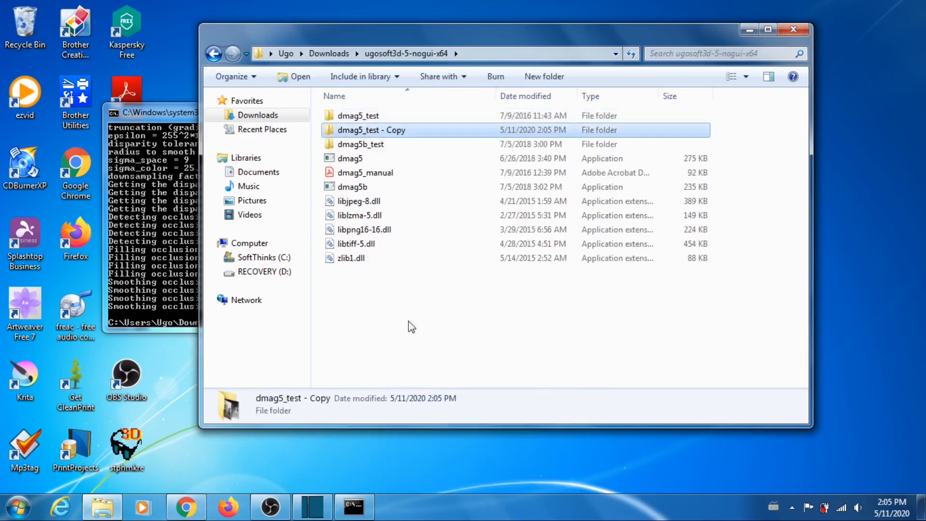
Step: Delete the disp, DSCF0253_1200_rect and occ left and right images from the dmag5_test - Copy folder
double_click(389, 134)
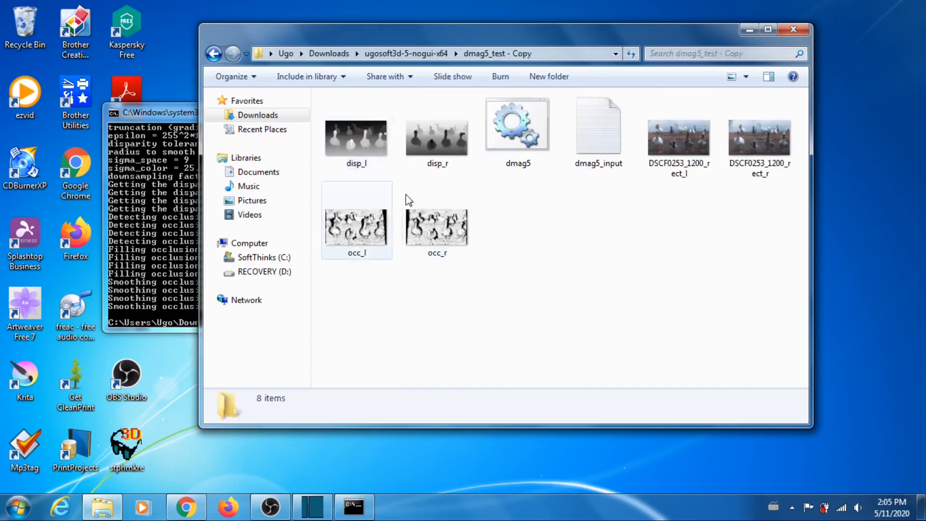
left_click(355, 137)
left_click(413, 143, "ctrl")
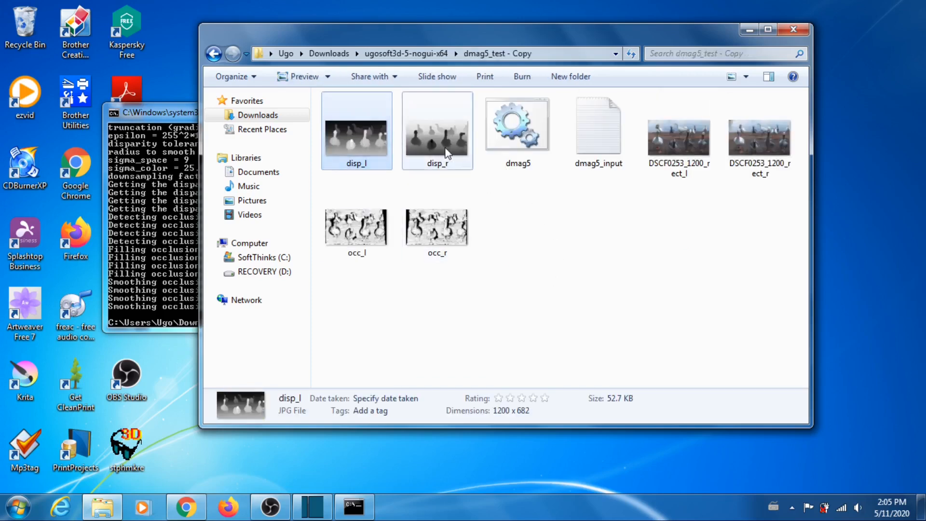
left_click(675, 141, "ctrl")
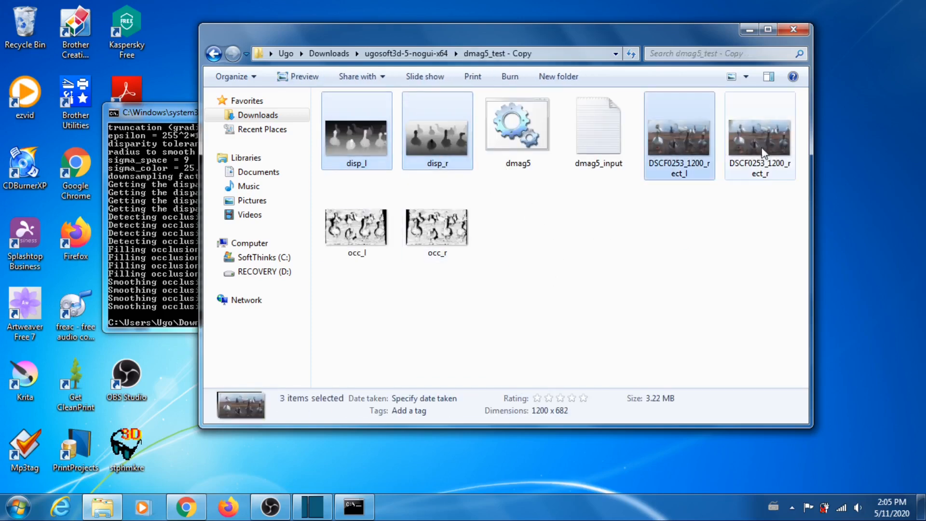
left_click(767, 149, "ctrl")
left_click(359, 227, "ctrl")
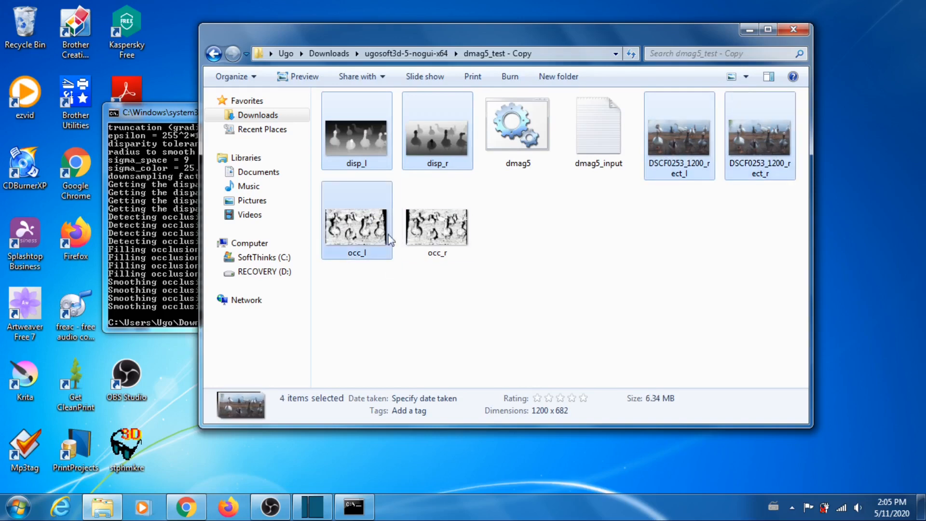
left_click(454, 241, "ctrl")
right_click(453, 242)
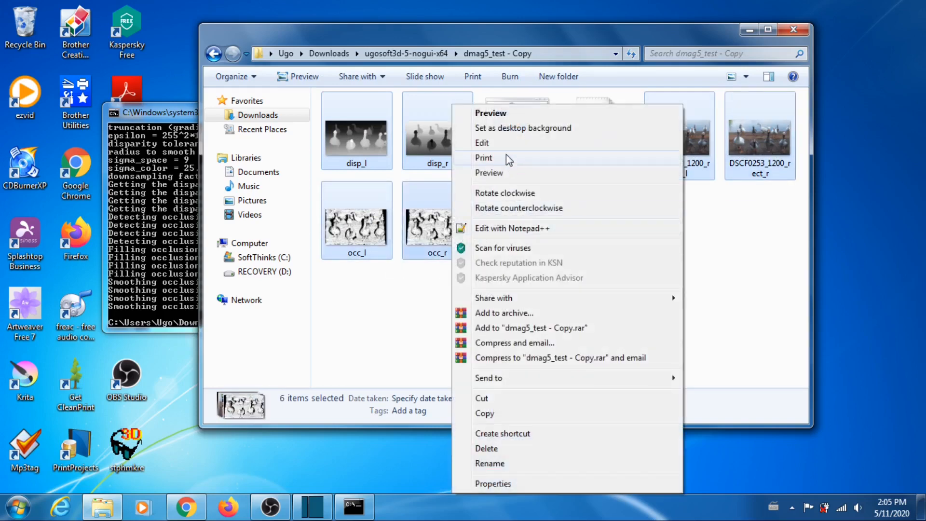
left_click(487, 448)
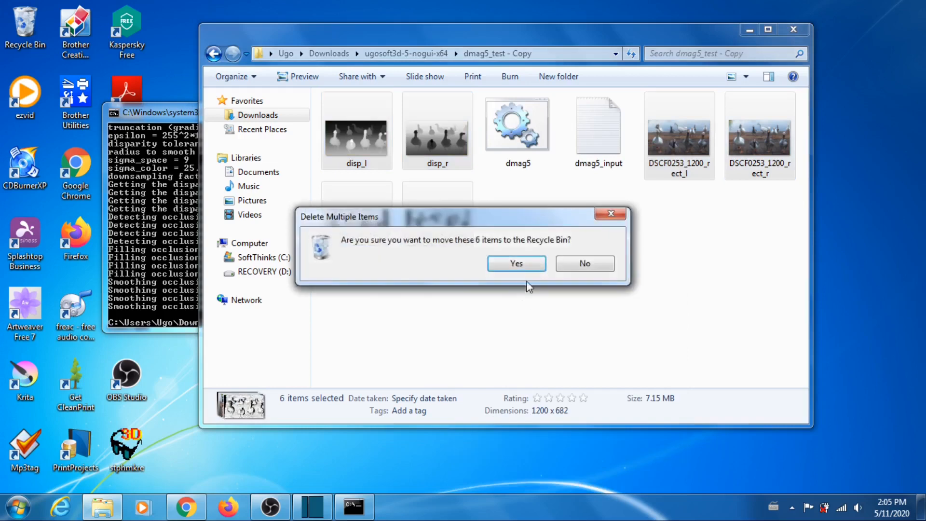
left_click(524, 267)
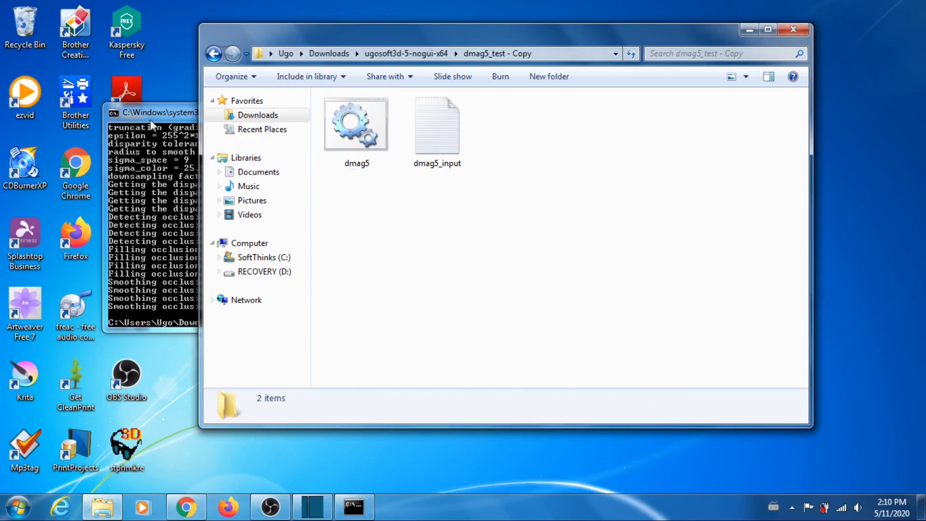
Step: Close the command prompt window and open the er9b_test - Copy folder inside ugosoft3d-9-x64 in Downloads
left_click(178, 110)
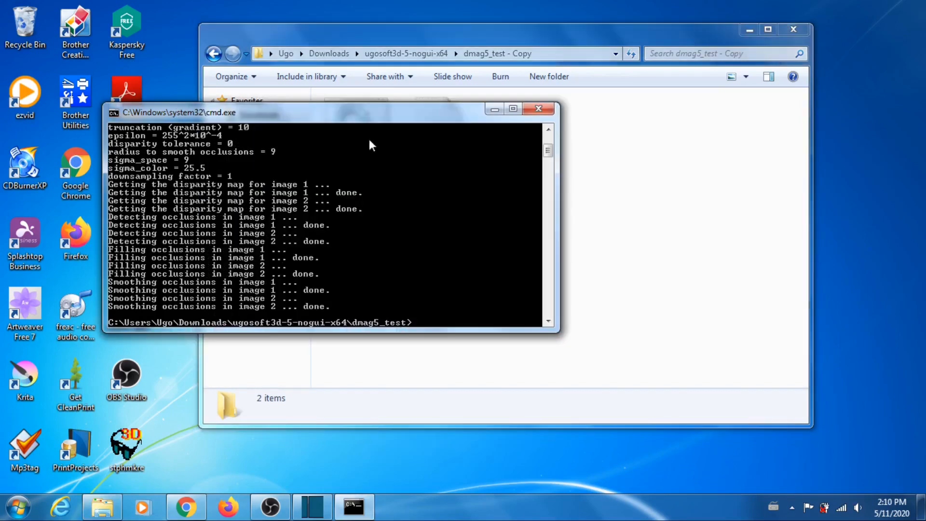
left_click(539, 108)
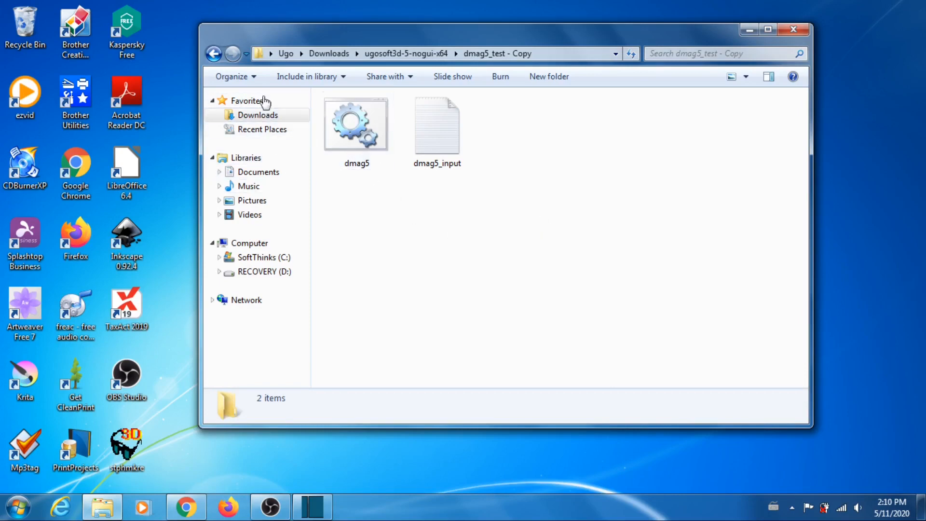
left_click(215, 54)
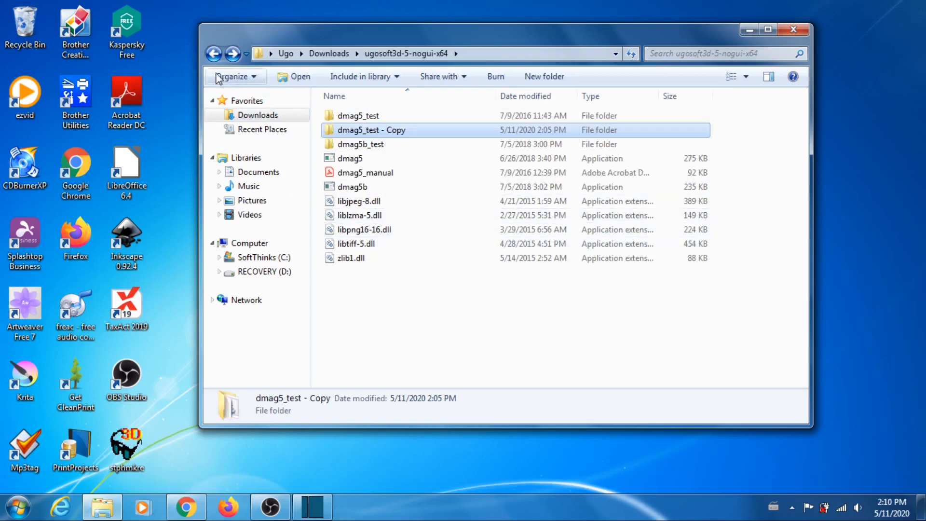
left_click(214, 54)
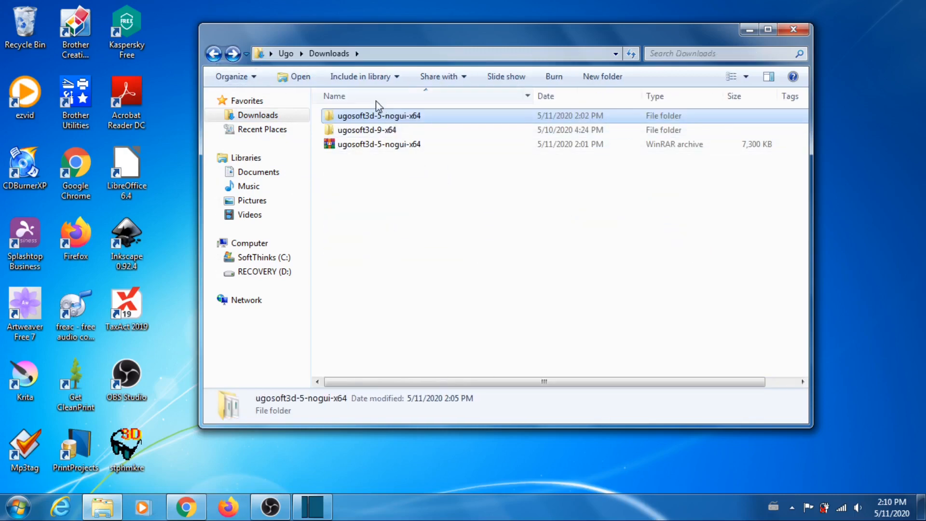
double_click(389, 131)
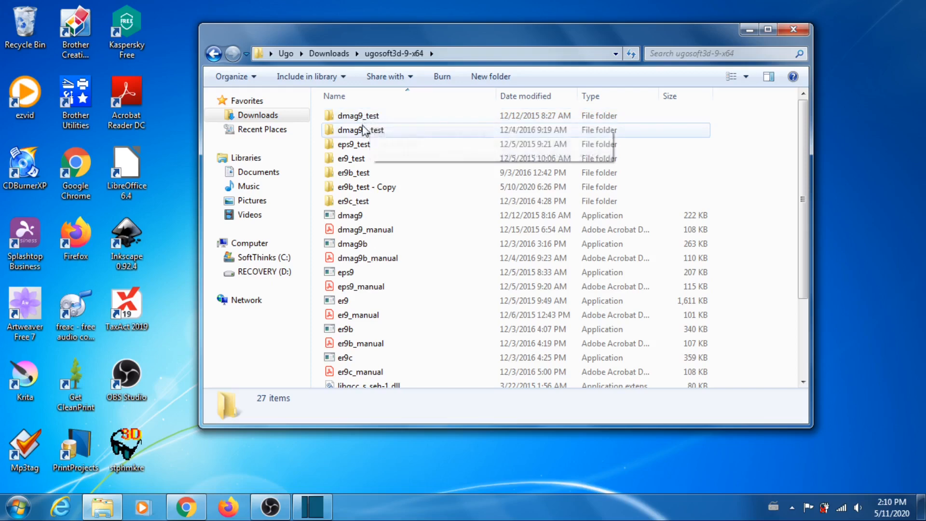
double_click(388, 189)
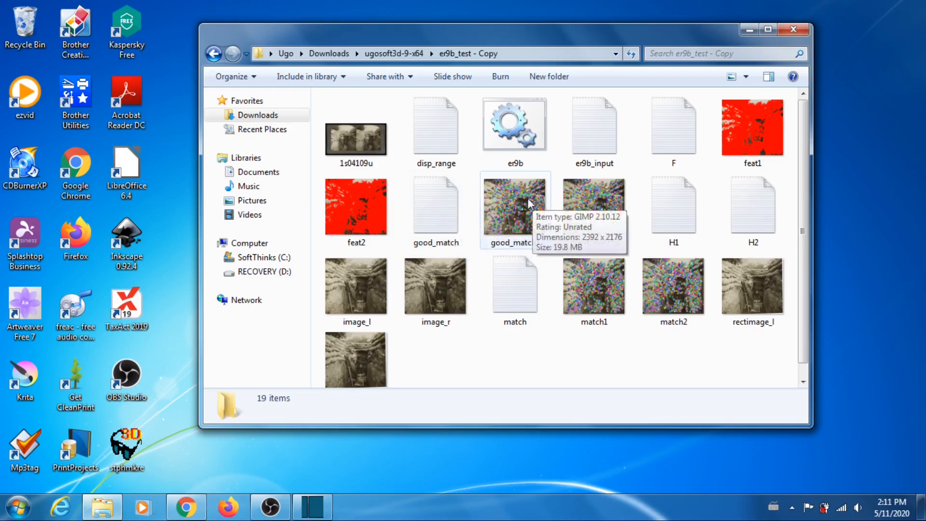
Step: Copy the rectimage_l and rectimage_r images from the er9b_test - Copy folder
scroll(804, 285, "down", 1)
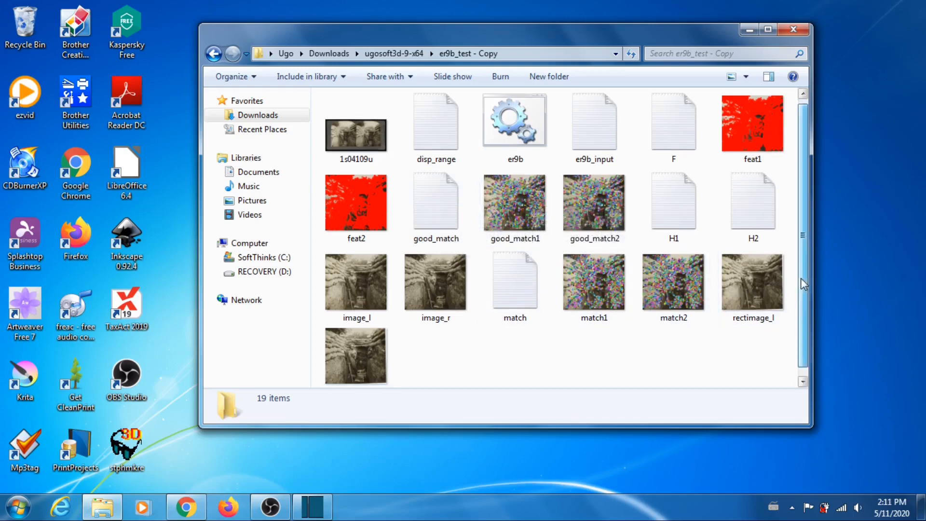
scroll(803, 284, "down", 1)
left_click(753, 282)
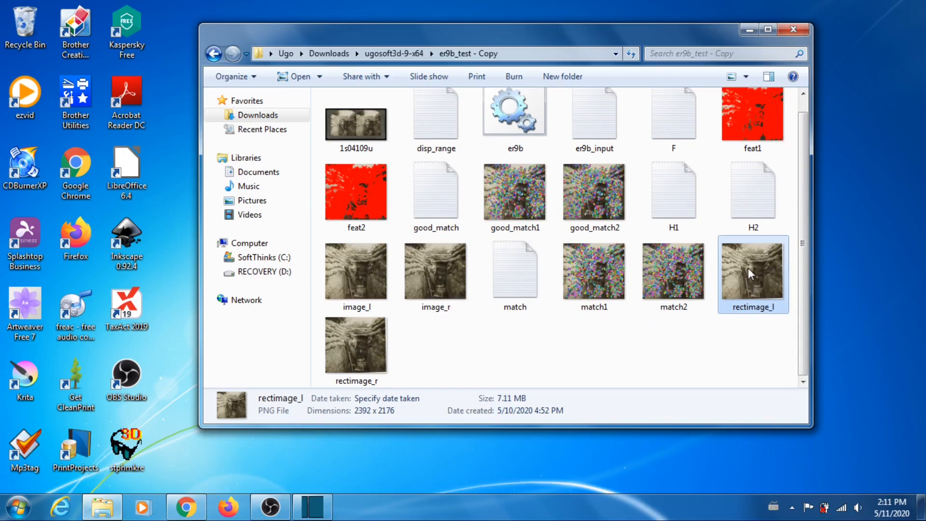
left_click(369, 344, "ctrl")
right_click(359, 351)
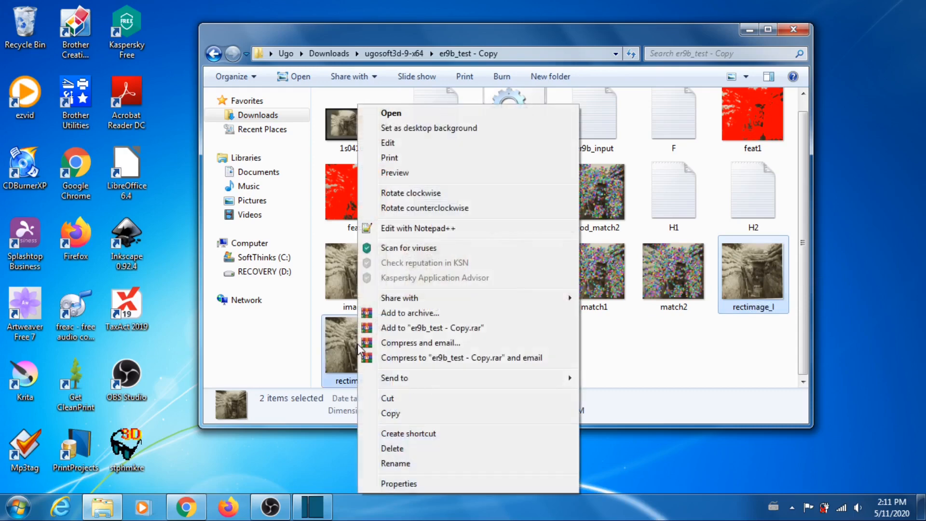
left_click(401, 414)
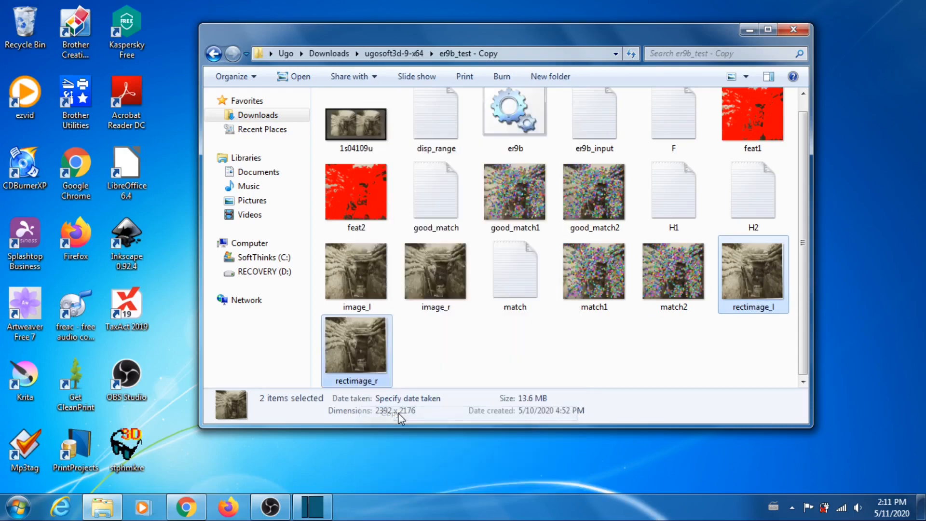
Step: Paste the copied rectimage_l and rectimage_r images into the dmag5_test - Copy folder inside ugosoft3d-5-nogui-x64
left_click(213, 53)
left_click(214, 53)
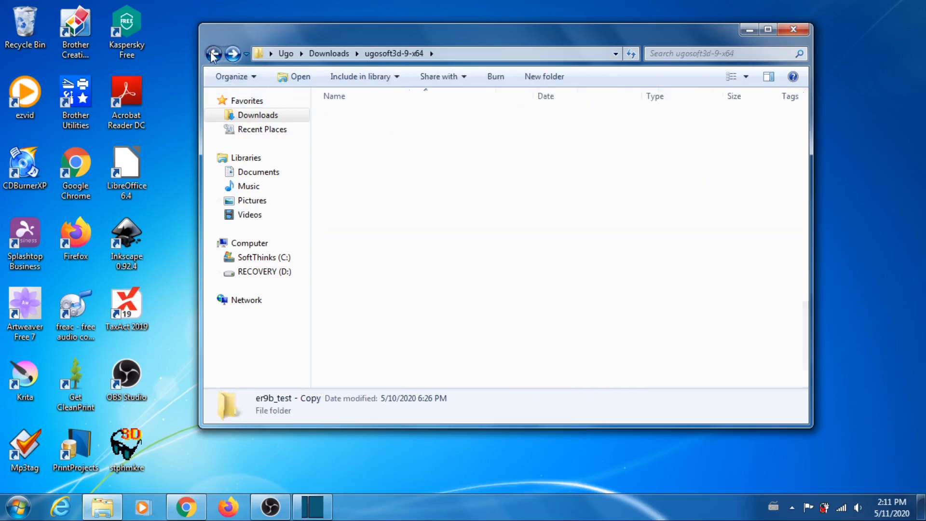
left_click(401, 117)
double_click(400, 118)
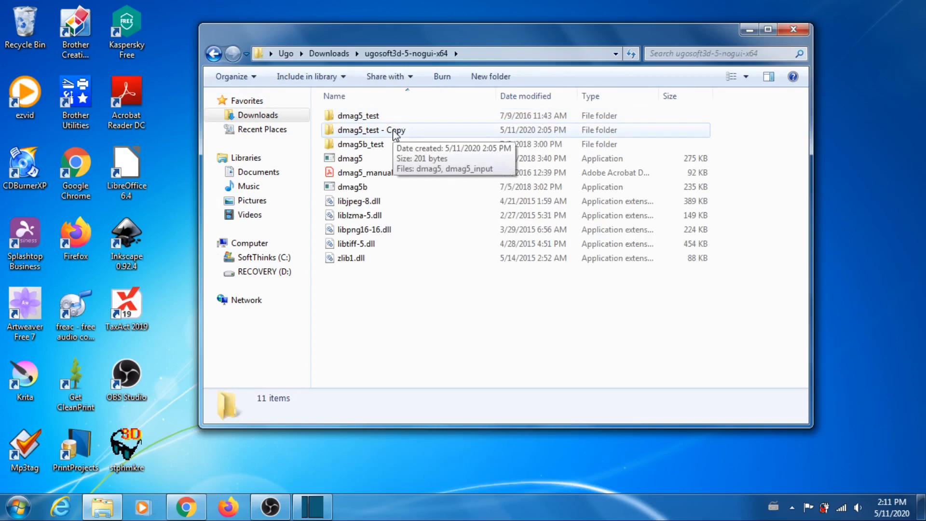
double_click(395, 131)
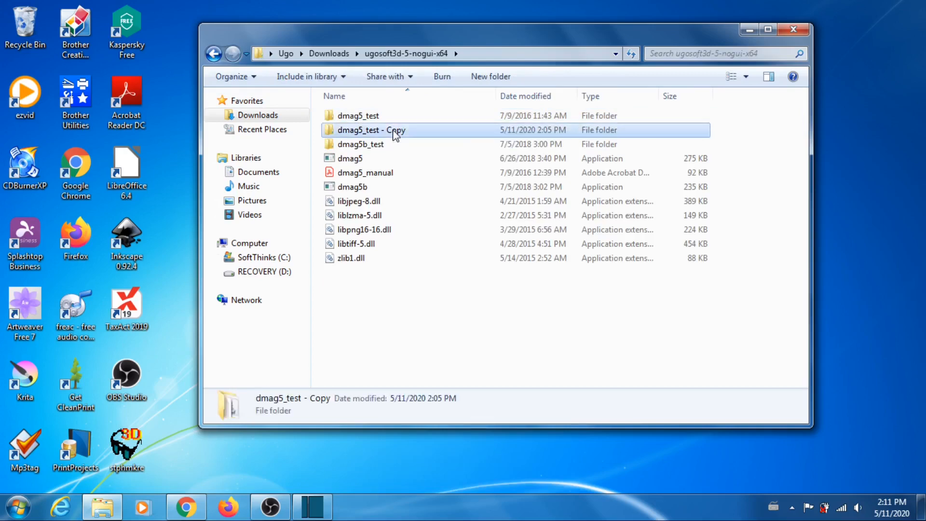
right_click(461, 293)
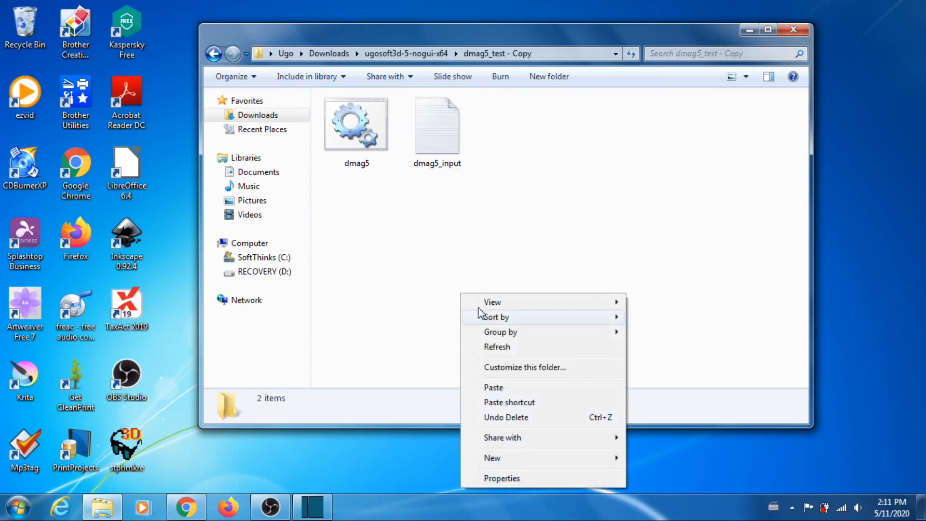
left_click(516, 388)
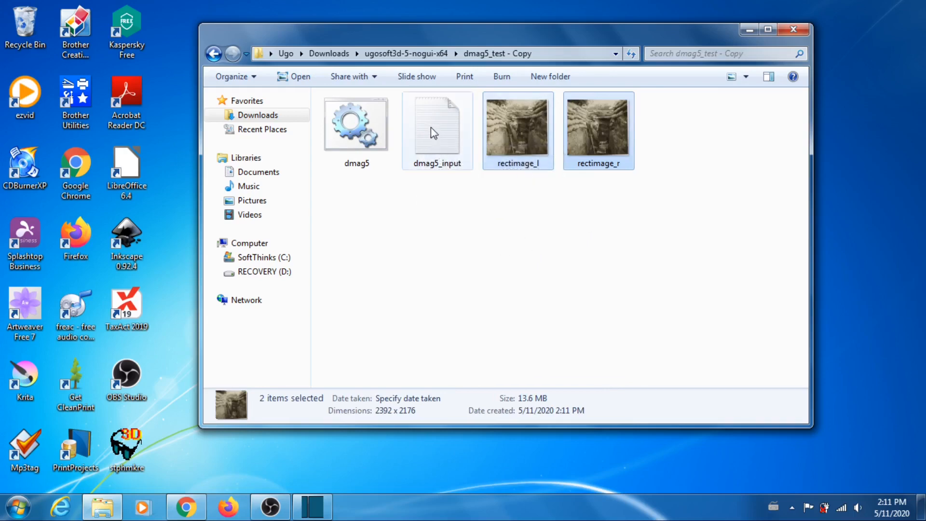
Step: Open dmag5_input from the dmag5_test - Copy folder in Notepad++ and replace its first line with rectimage_l.png
mouse_move(440, 134)
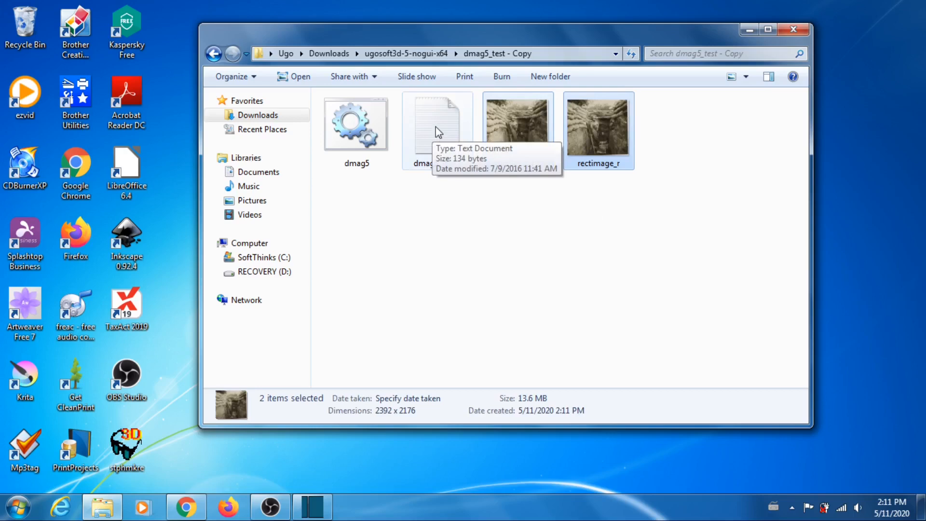
left_click(430, 127)
right_click(429, 126)
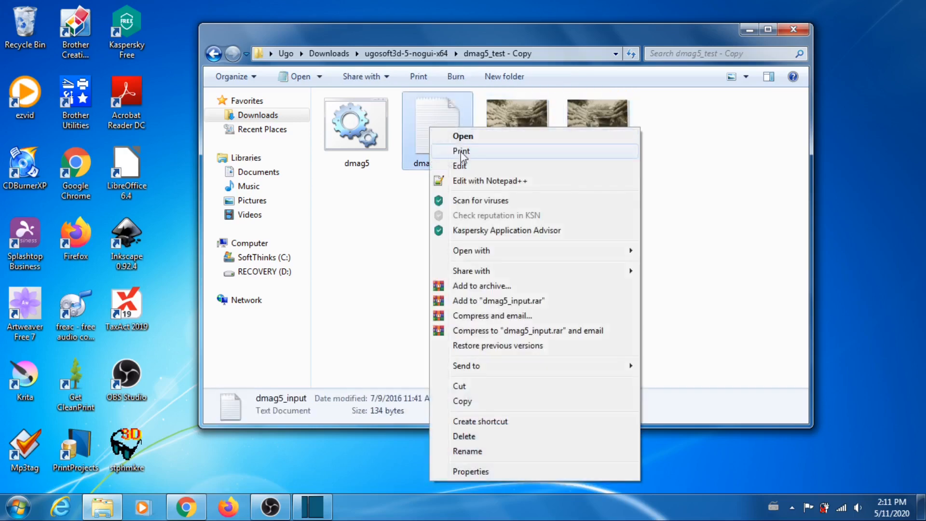
left_click(472, 181)
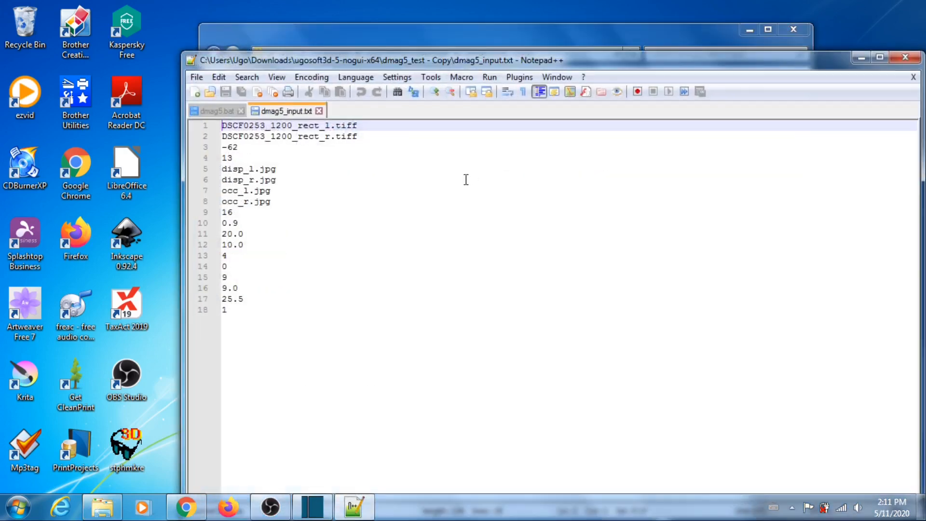
left_click(368, 127)
key("BackSpace")
key("BackSpace")
key("BackSpace")
key("BackSpace")
key("BackSpace")
key("BackSpace")
key("BackSpace")
key("BackSpace")
key("BackSpace")
key("BackSpace")
key("BackSpace")
key("BackSpace")
key("BackSpace")
key("BackSpace")
key("BackSpace")
key("BackSpace")
key("BackSpace")
key("BackSpace")
key("BackSpace")
key("BackSpace")
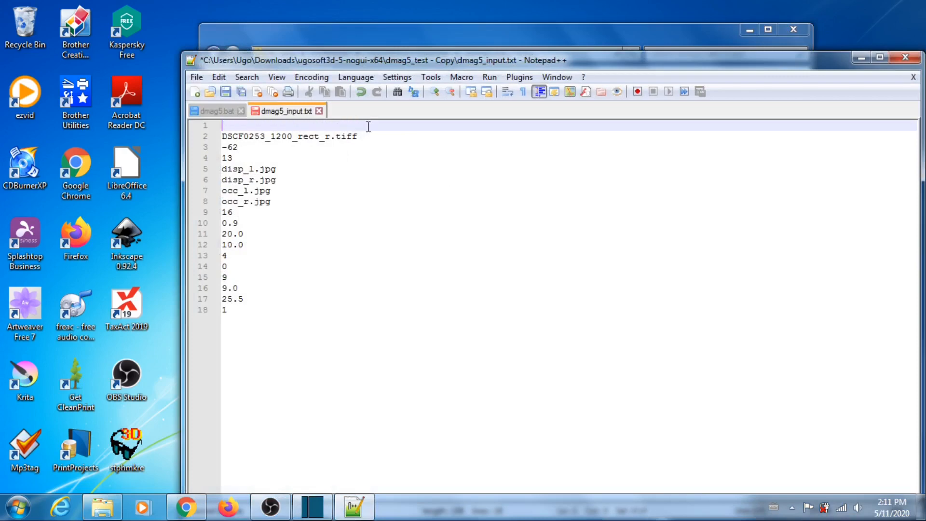
type("rectimage_")
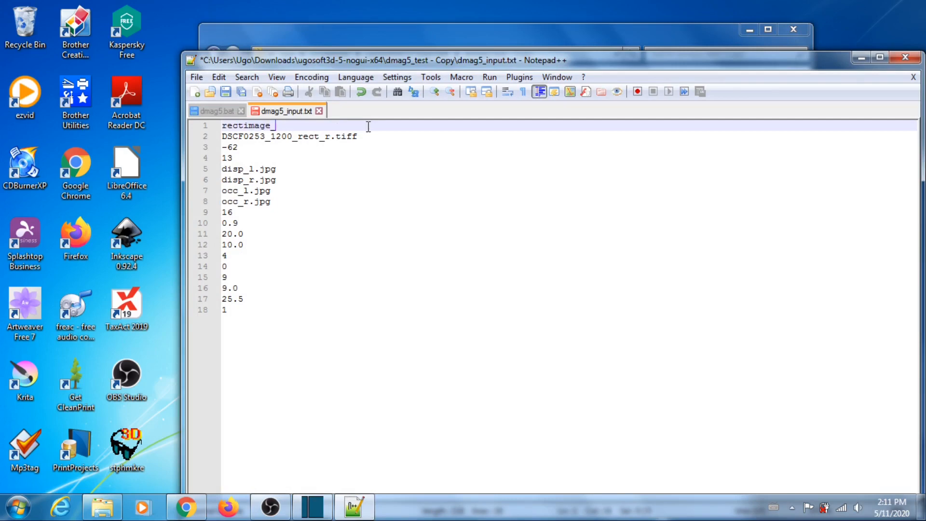
type("l.png")
Step: Replace the right image file name on line 2 of dmag5_input.txt with rectimage_r.png
left_click(369, 138)
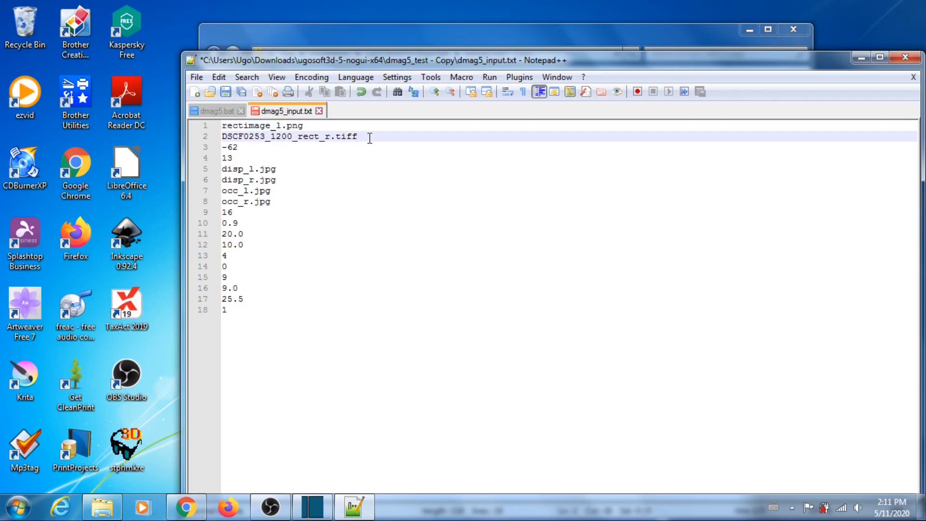
key("BackSpace")
key("BackSpace")
key("BackSpace")
key("BackSpace")
key("BackSpace")
key("BackSpace")
key("BackSpace")
key("BackSpace")
key("BackSpace")
key("BackSpace")
key("BackSpace")
key("BackSpace")
key("BackSpace")
key("BackSpace")
key("BackSpace")
key("BackSpace")
key("BackSpace")
key("BackSpace")
key("BackSpace")
key("BackSpace")
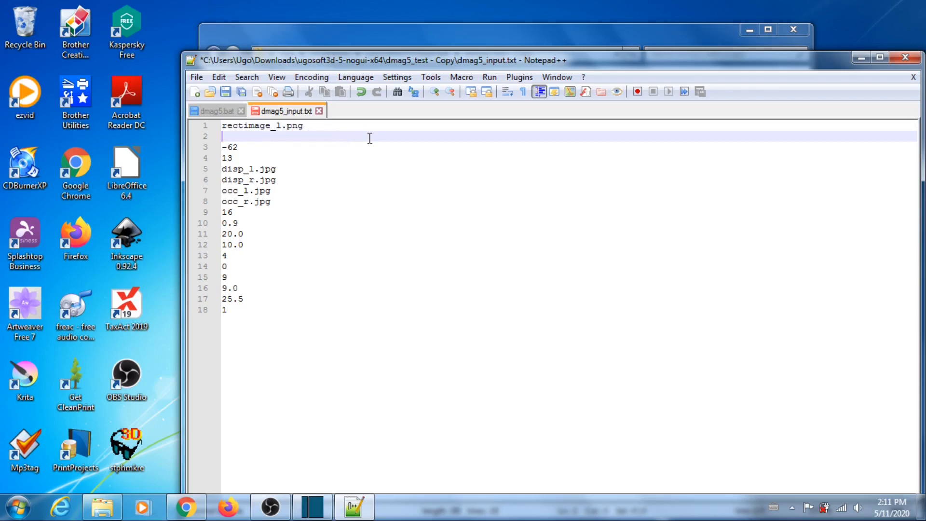
type("rectima")
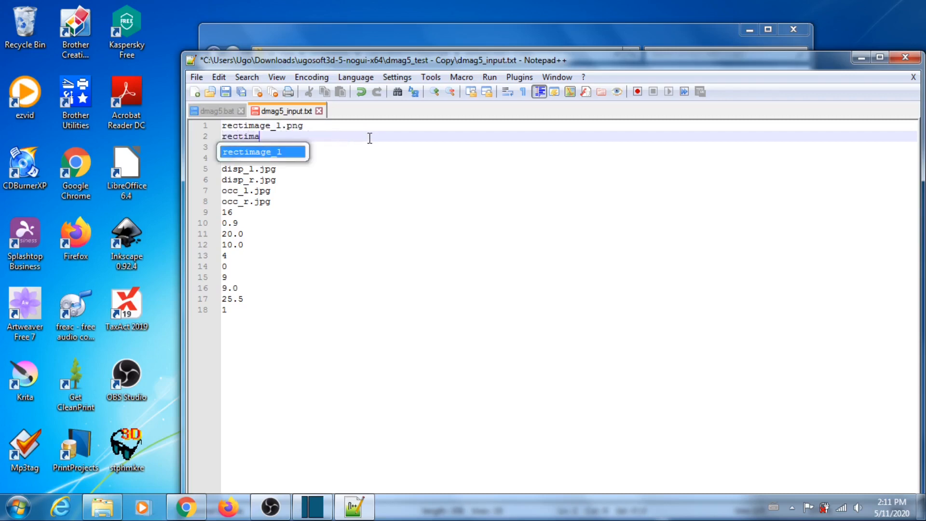
type("ge_r")
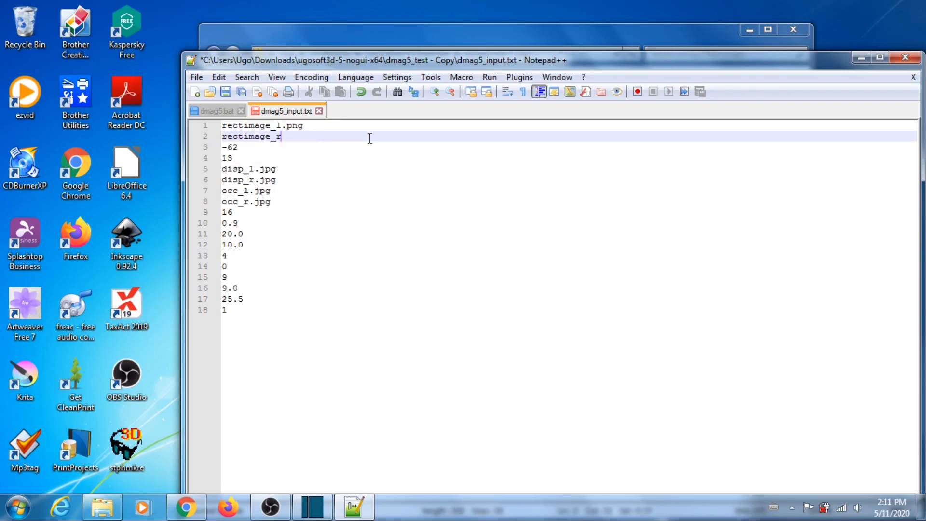
type(".png")
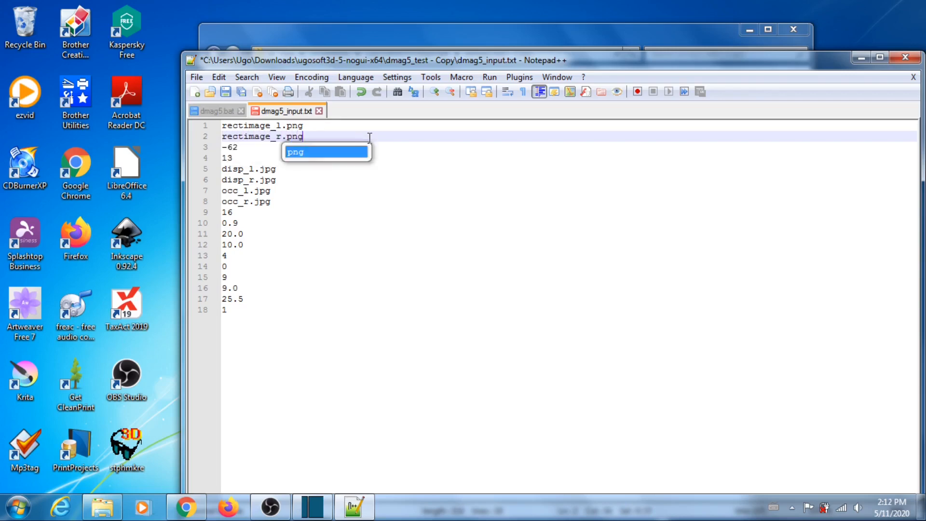
Step: Open the disp_range text file from the er9b_test - Copy folder inside ugosoft3d-9-x64 in Notepad++ to read the disparity range
left_click(259, 148)
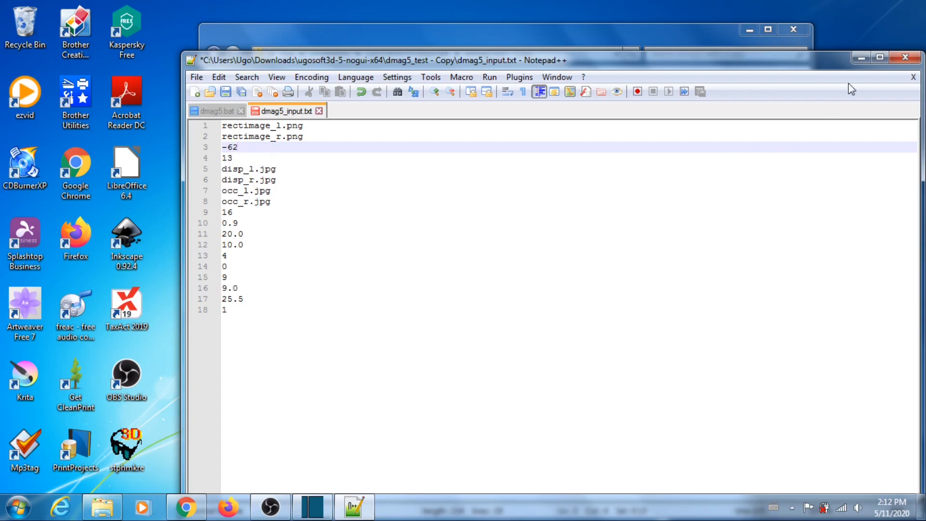
left_click(861, 58)
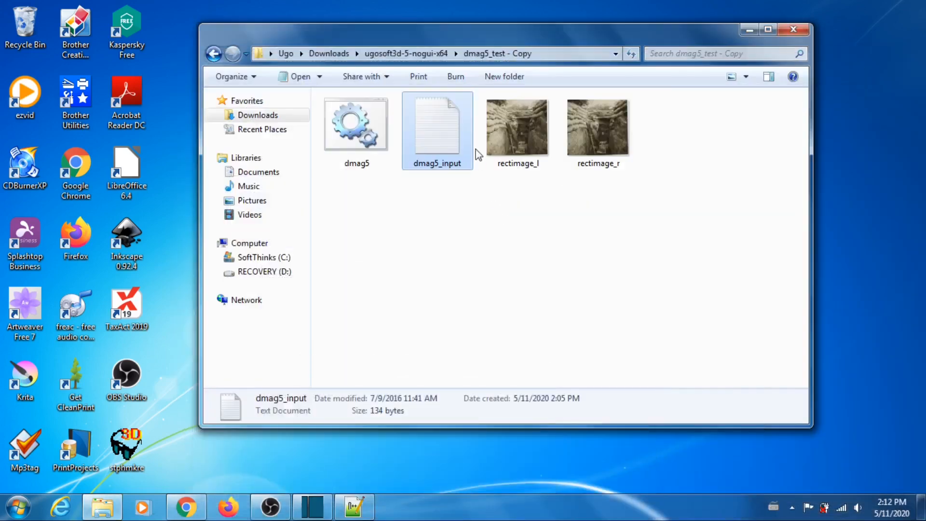
left_click(329, 53)
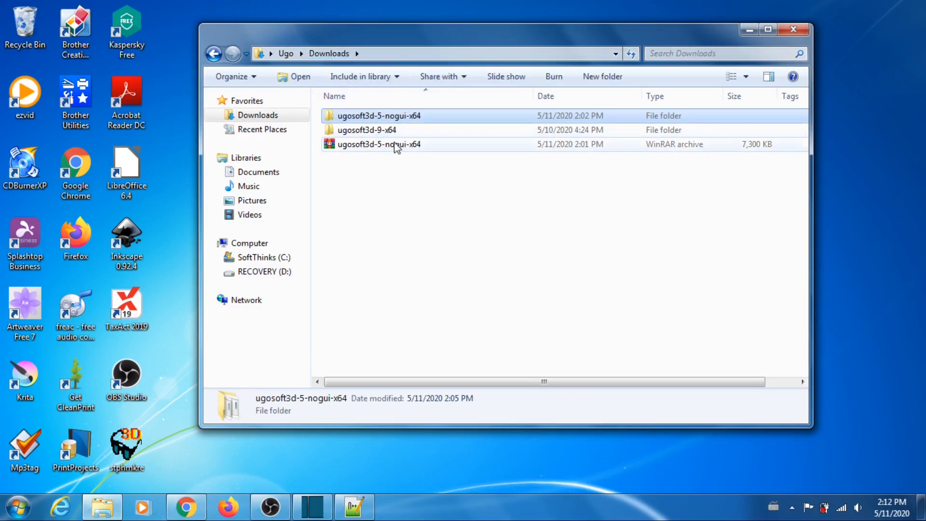
double_click(386, 129)
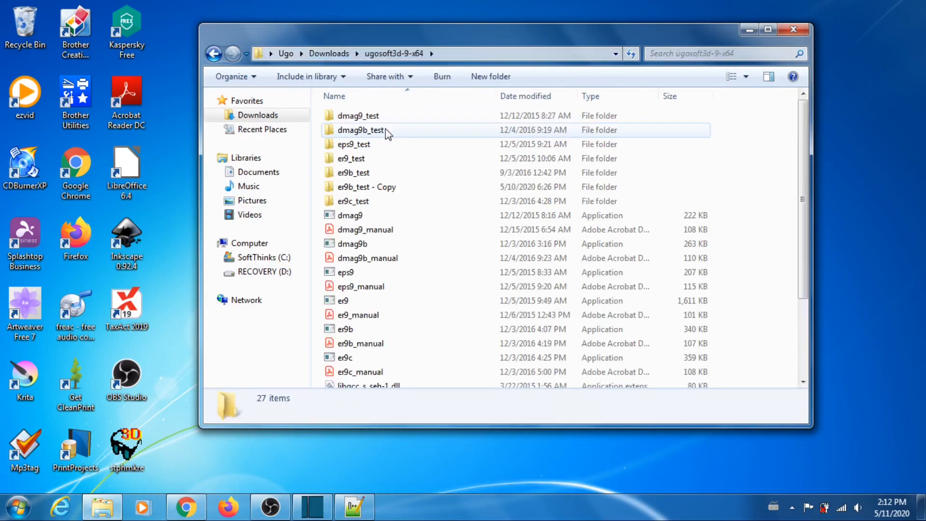
double_click(376, 190)
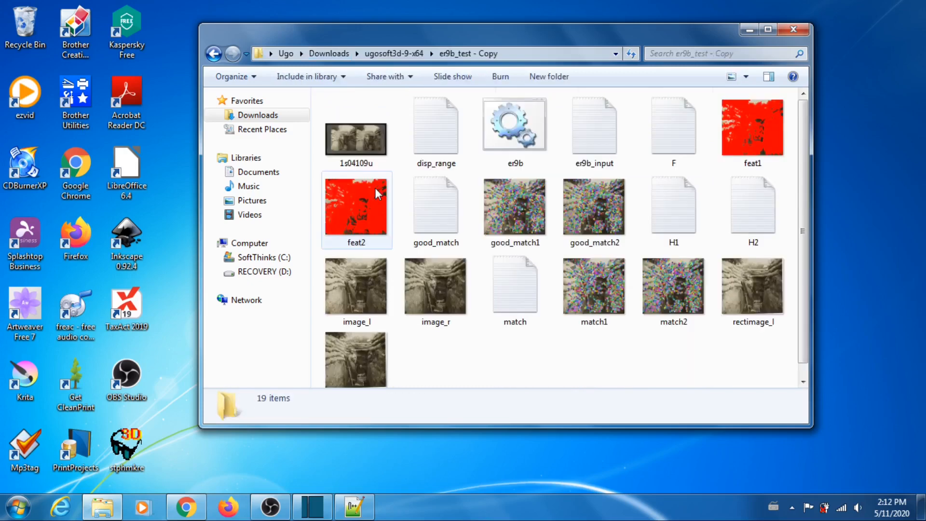
left_click(439, 143)
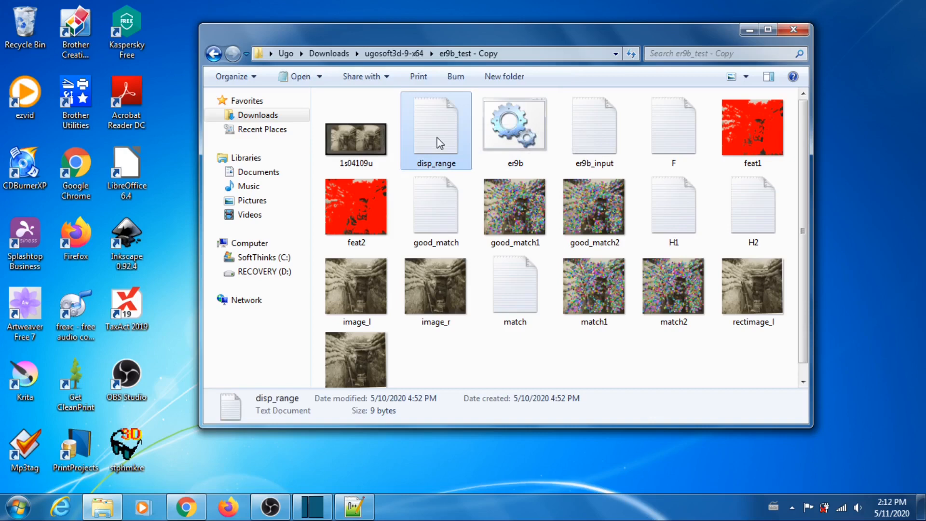
right_click(438, 138)
left_click(489, 188)
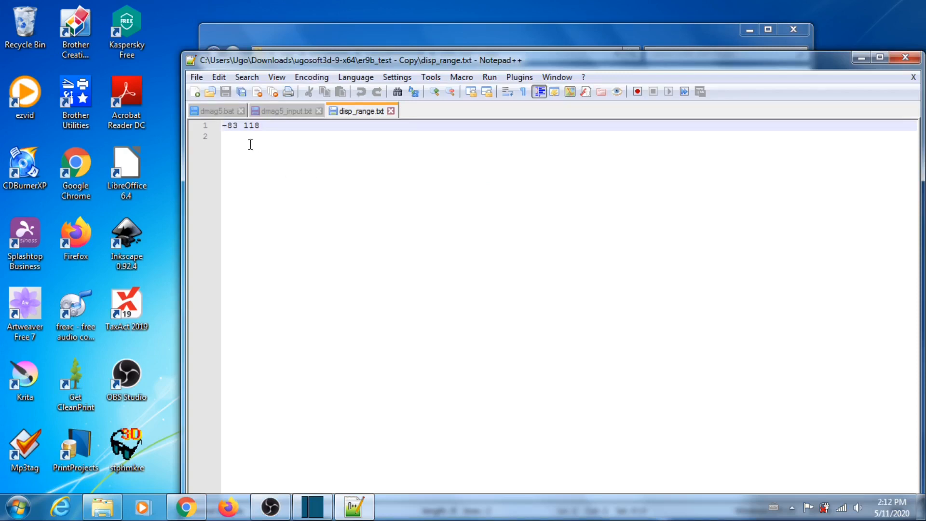
Step: Set the disparity range in dmag5_input.txt to -83 on line 3 and 118 on line 4
left_click(285, 113)
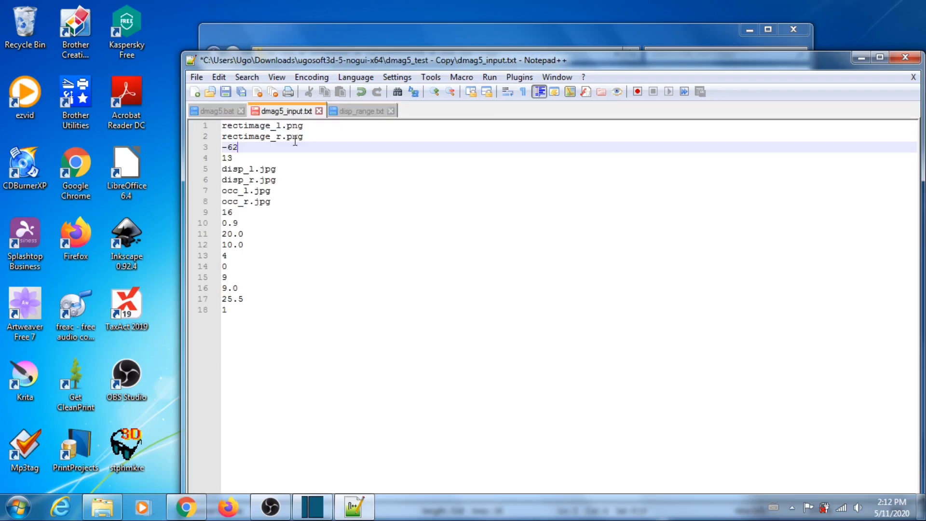
key("BackSpace")
key("BackSpace")
type("83")
left_click(234, 159)
key("BackSpace")
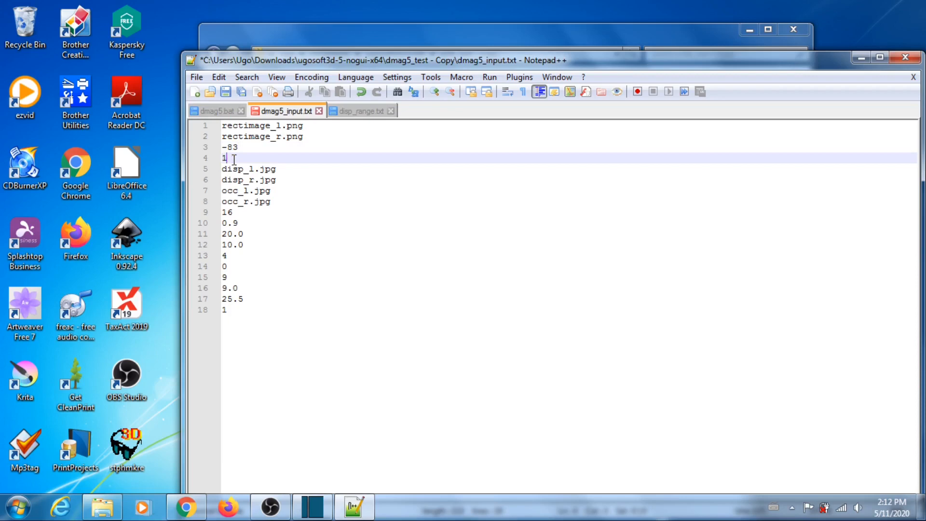
type("18")
left_click(235, 146)
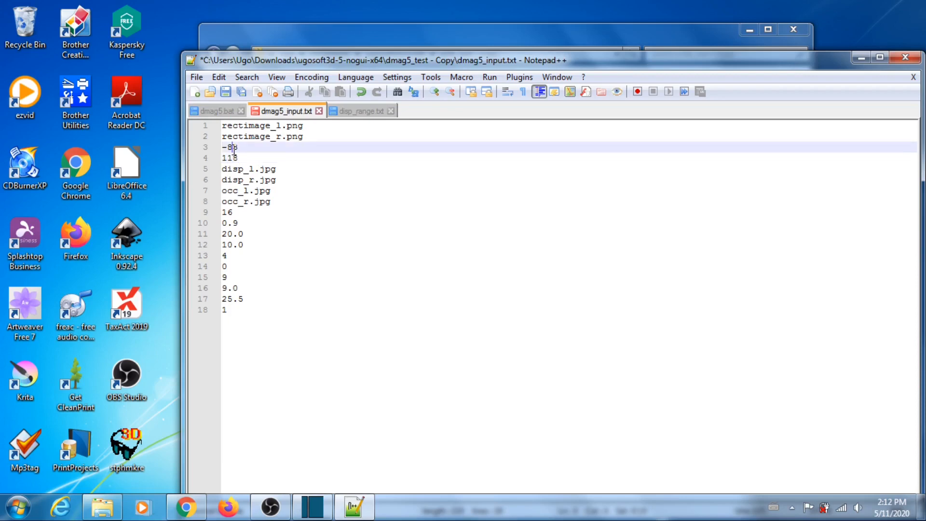
left_click(228, 160)
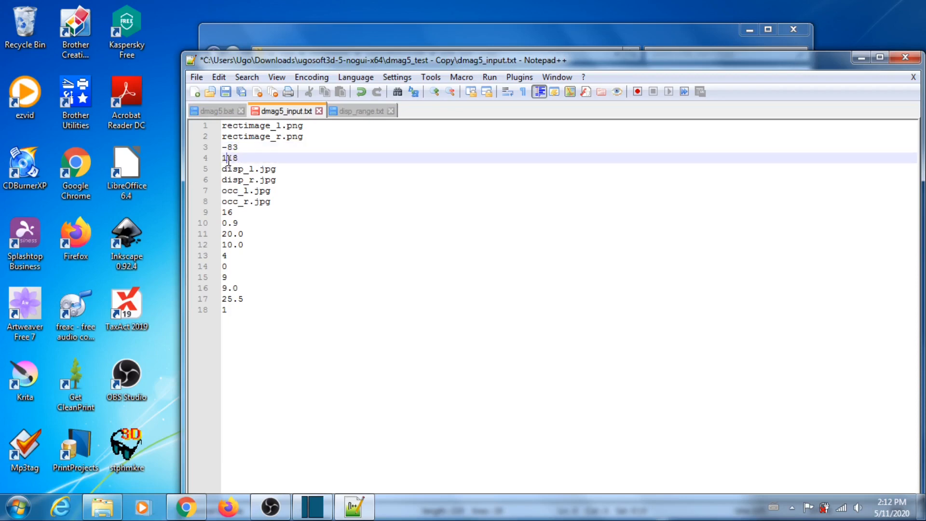
Step: Change the disparity map output names on lines 5 and 6 to disp_l.png and disp_r.png
left_click(270, 169)
key("BackSpace")
key("BackSpace")
key("BackSpace")
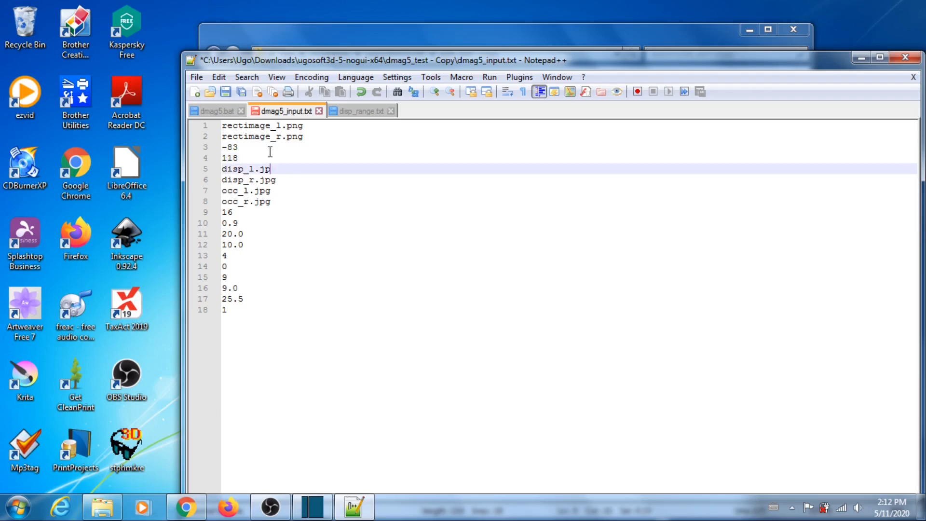
type("png")
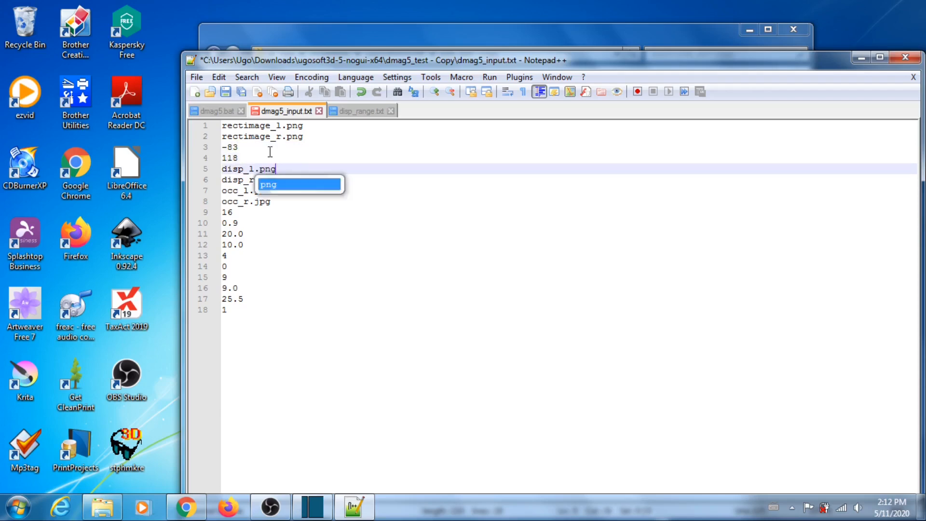
left_click(337, 263)
left_click(283, 180)
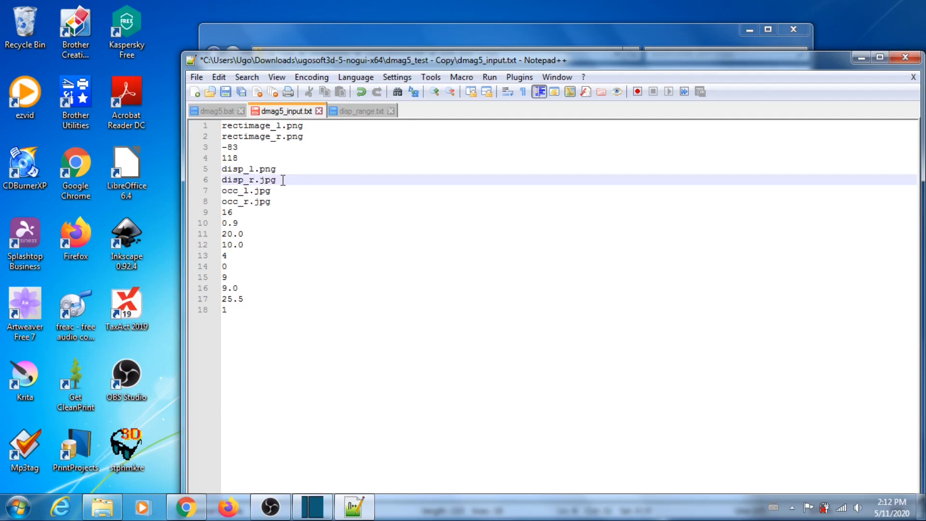
key("BackSpace")
key("BackSpace")
key("BackSpace")
type("png")
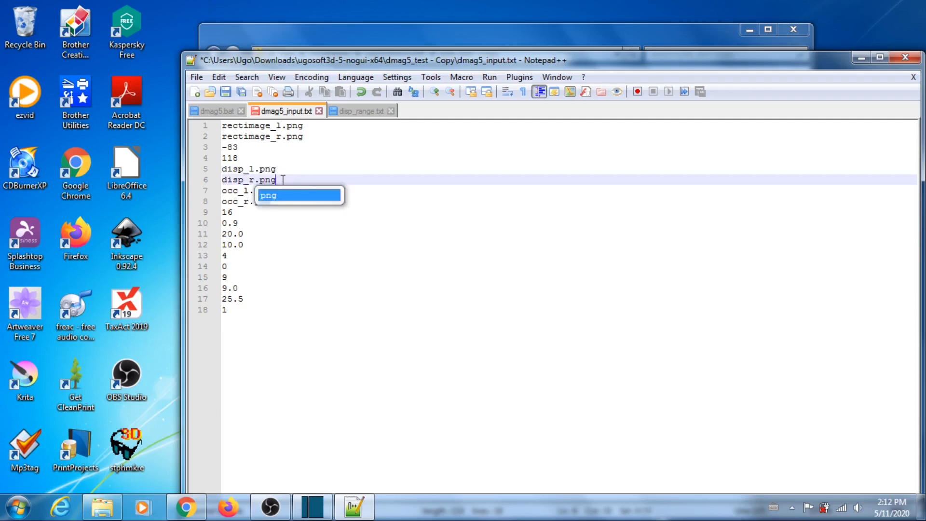
left_click(304, 277)
Step: Change the occlusion map output names on lines 7 and 8 to occ_l.png and occ_r.png
left_click(285, 190)
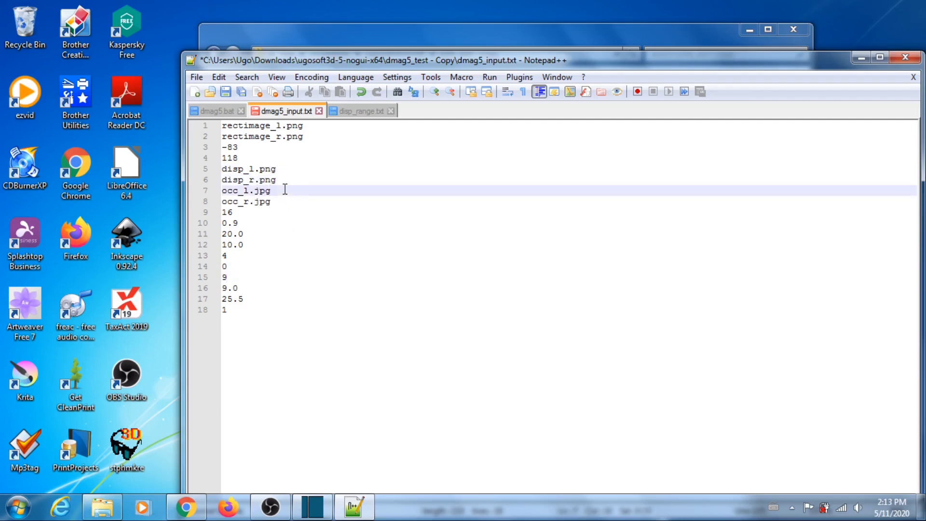
key("BackSpace")
key("BackSpace")
key("BackSpace")
type("png")
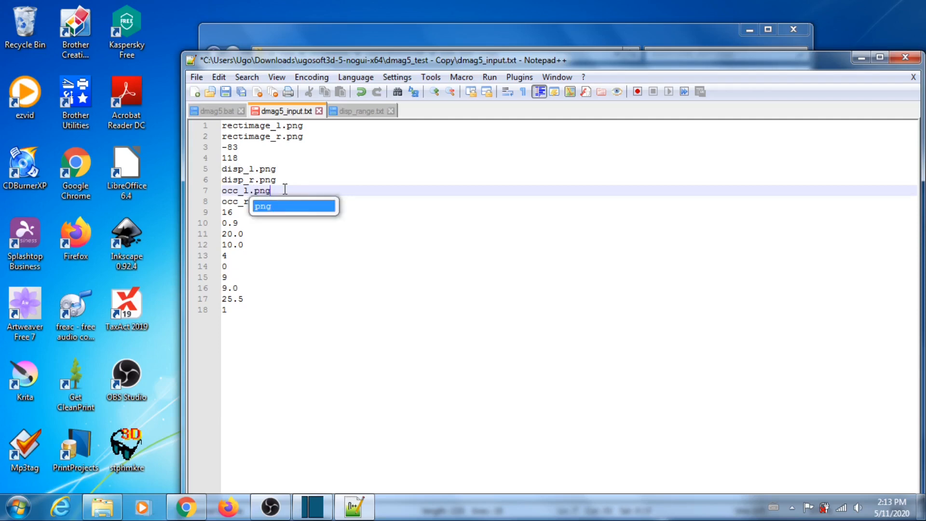
left_click(311, 289)
left_click(291, 202)
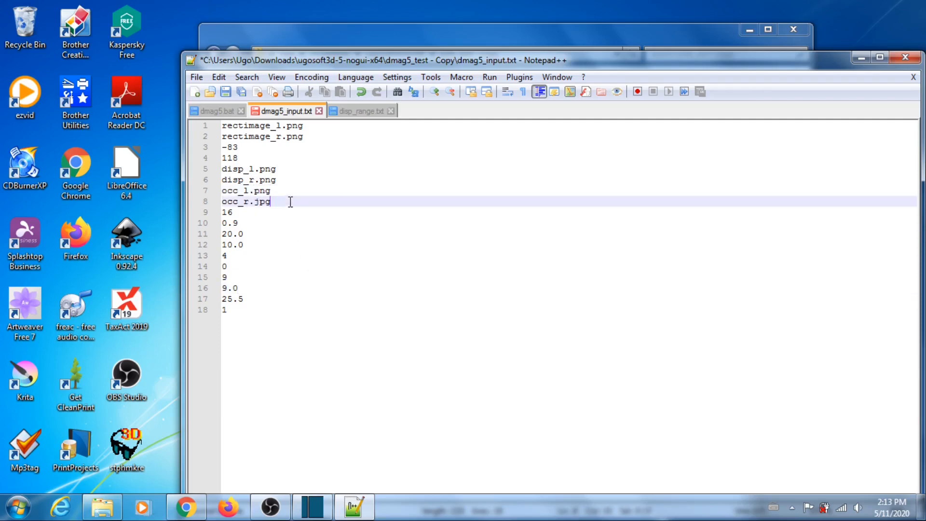
key("BackSpace")
key("BackSpace")
key("BackSpace")
type("p")
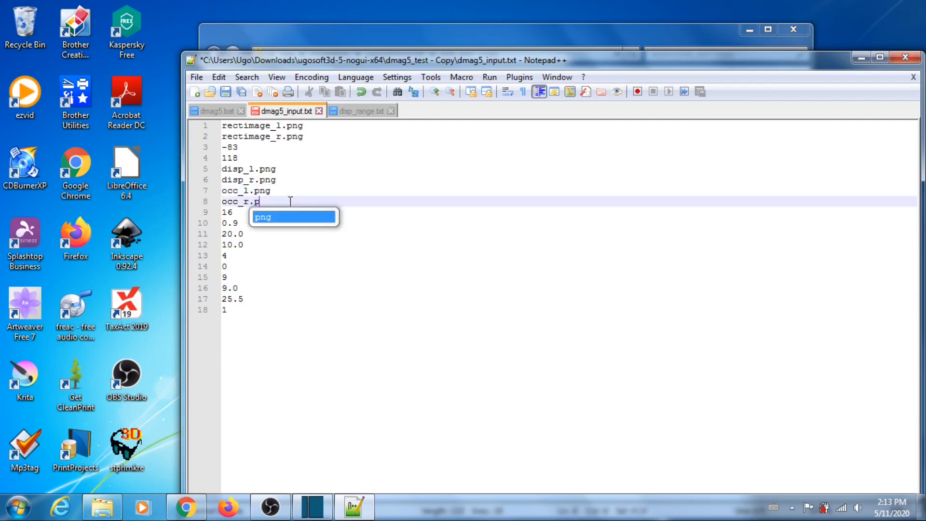
type("ng")
left_click(315, 314)
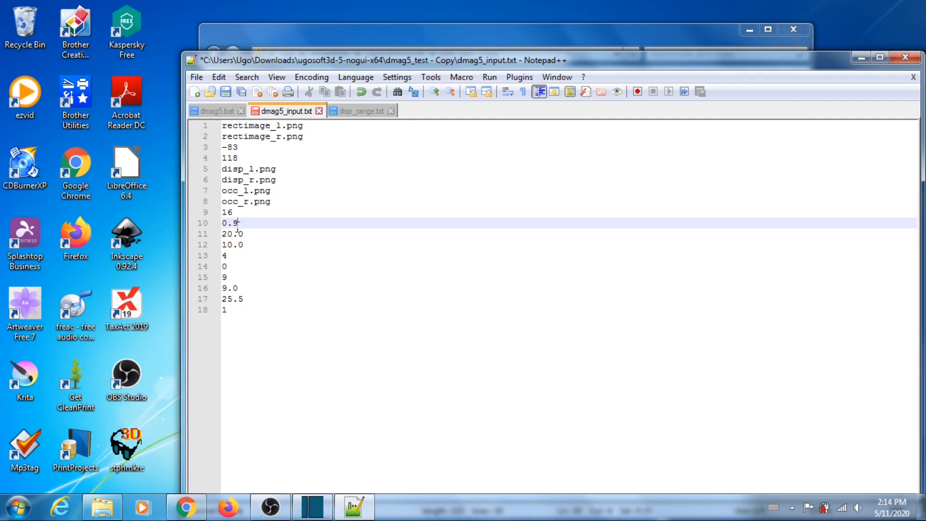
left_click(240, 256)
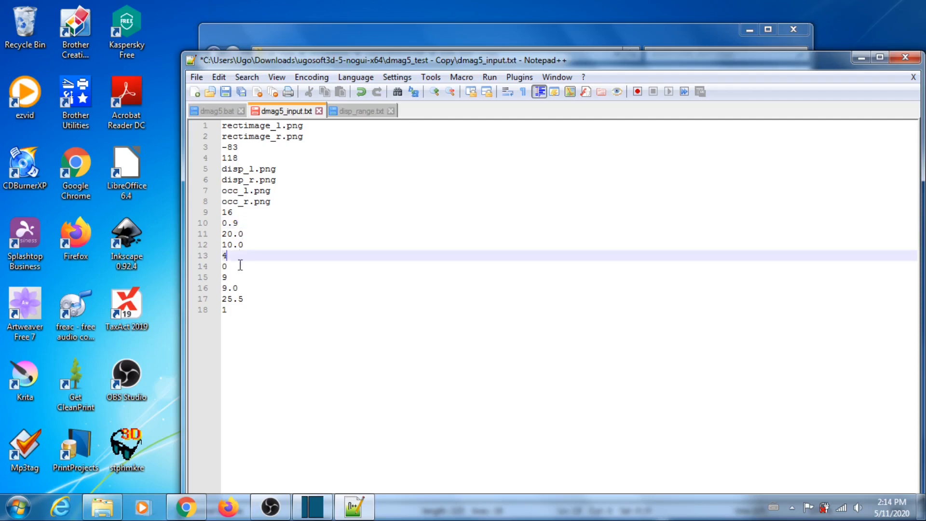
left_click(236, 266)
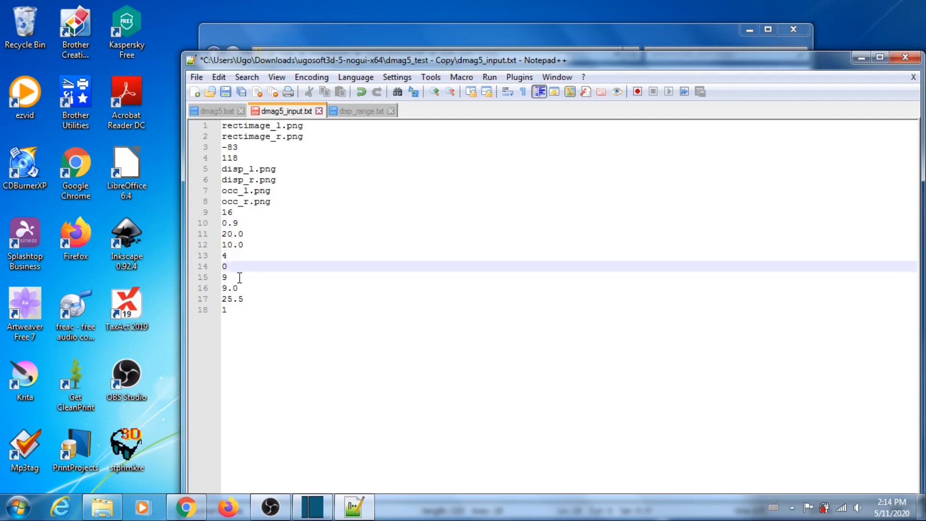
left_click(241, 278)
left_click(243, 289)
left_click(252, 299)
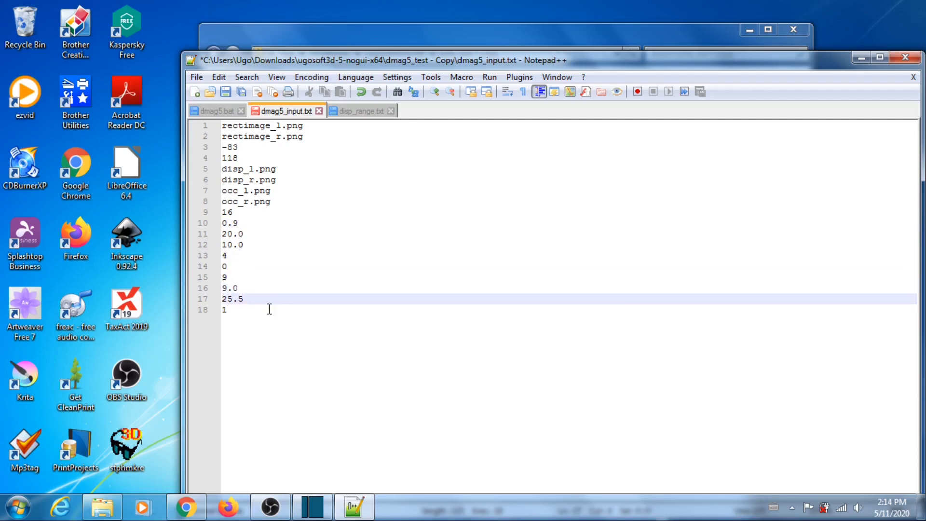
Step: Set the downsampling factor on line 18 of dmag5_input.txt to 2, then save the file and close the editor
left_click(239, 311)
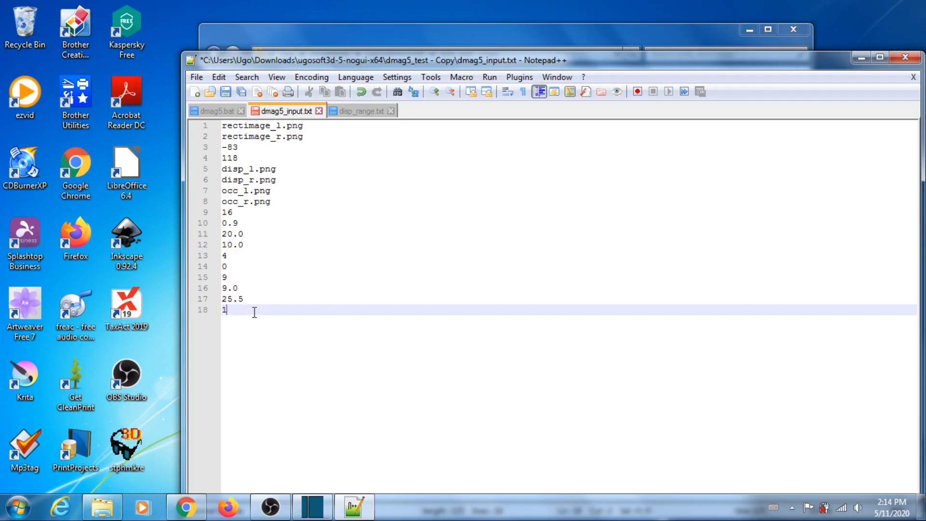
key("BackSpace")
type("2")
left_click(244, 213)
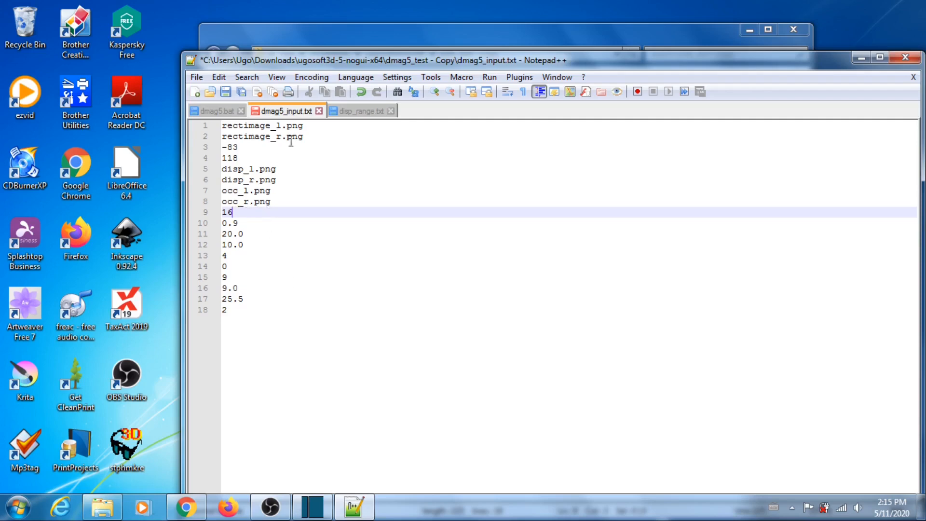
left_click(197, 79)
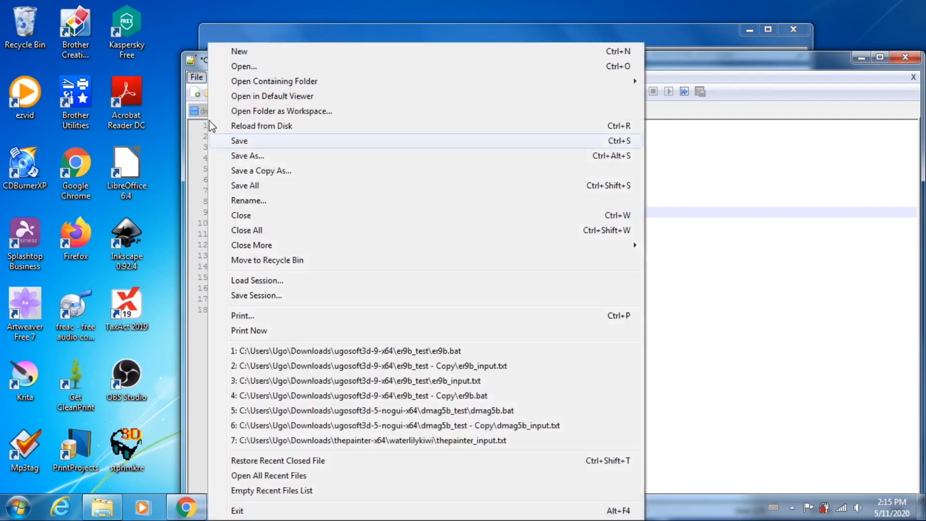
left_click(243, 144)
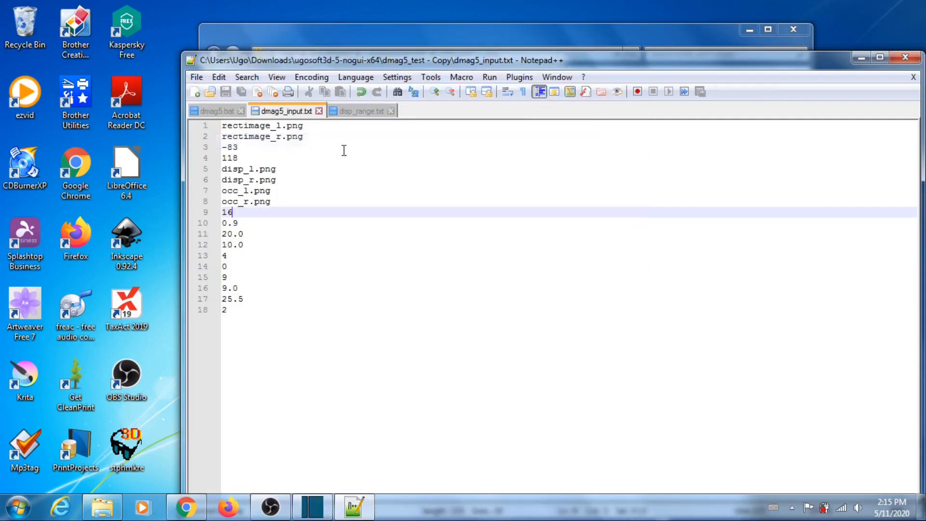
left_click(906, 57)
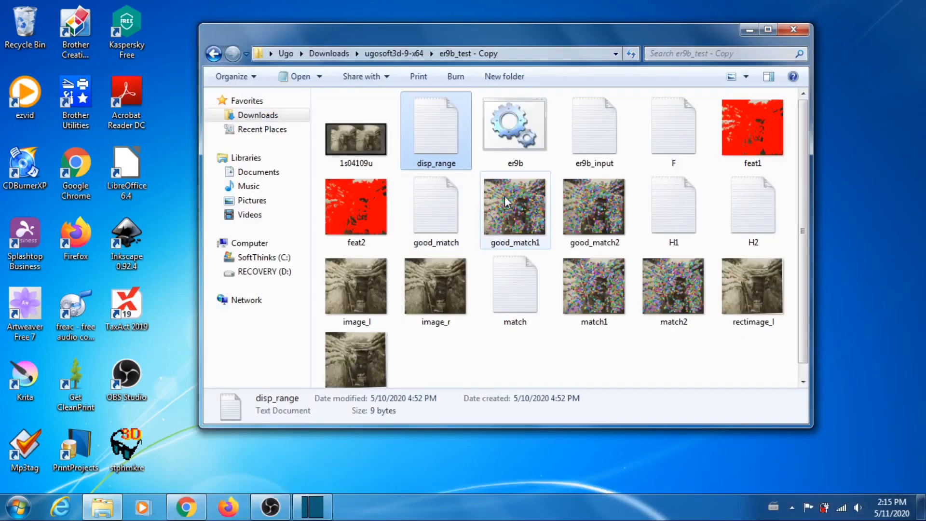
Step: Run the dmag5 batch file from the dmag5_test - Copy folder inside ugosoft3d-5-nogui-x64
left_click(390, 56)
left_click(331, 54)
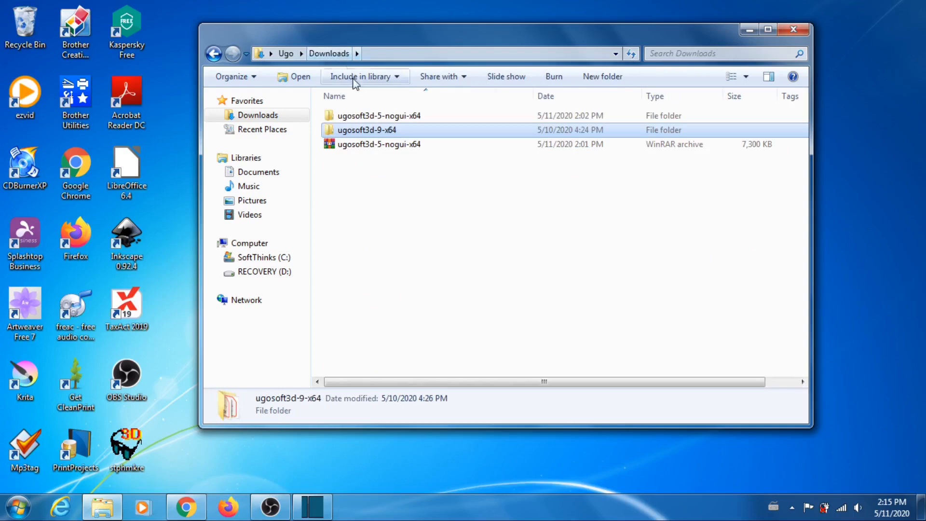
double_click(392, 117)
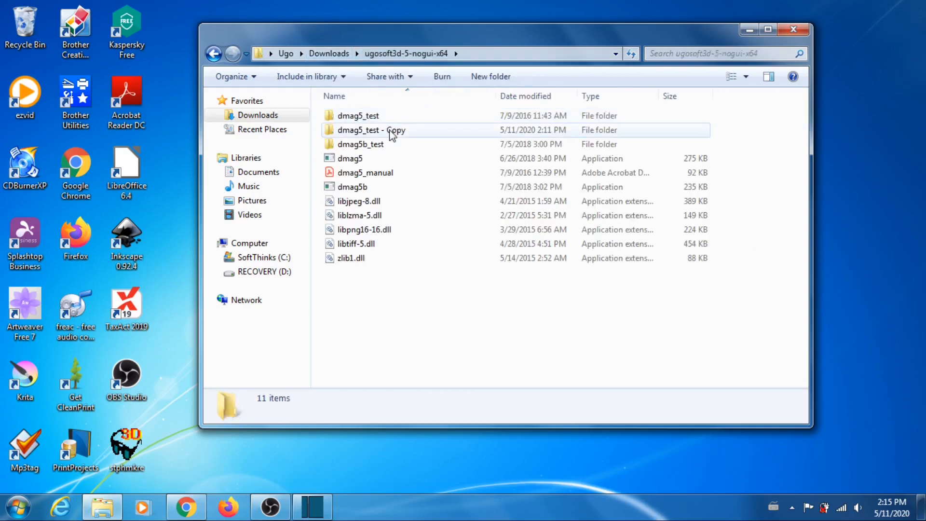
double_click(393, 128)
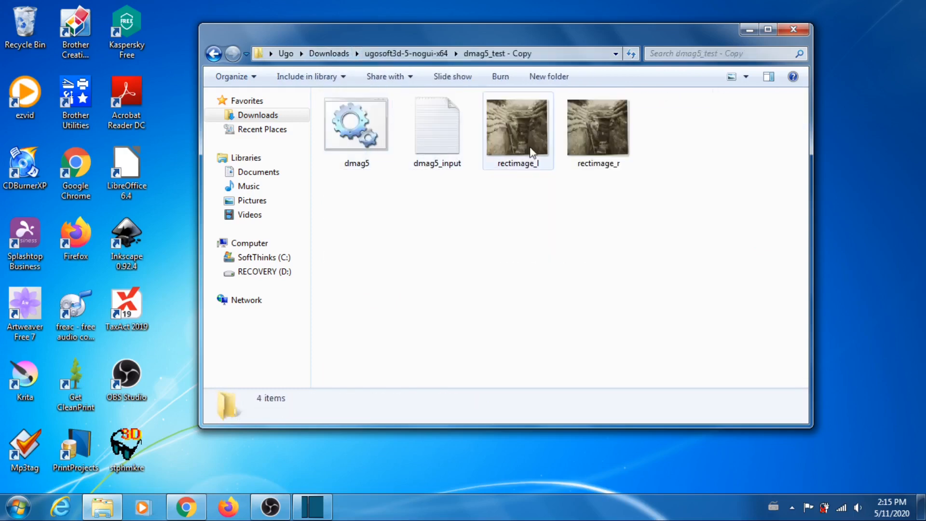
left_click(364, 135)
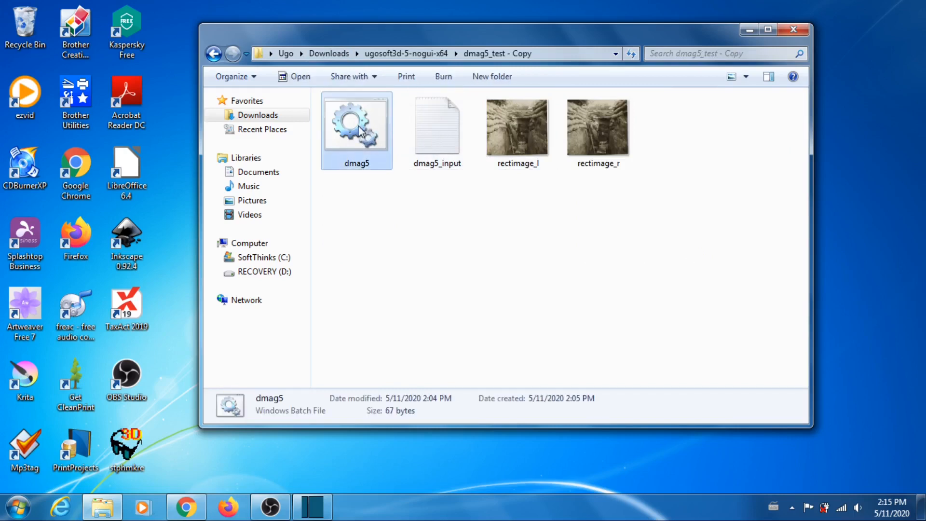
double_click(359, 130)
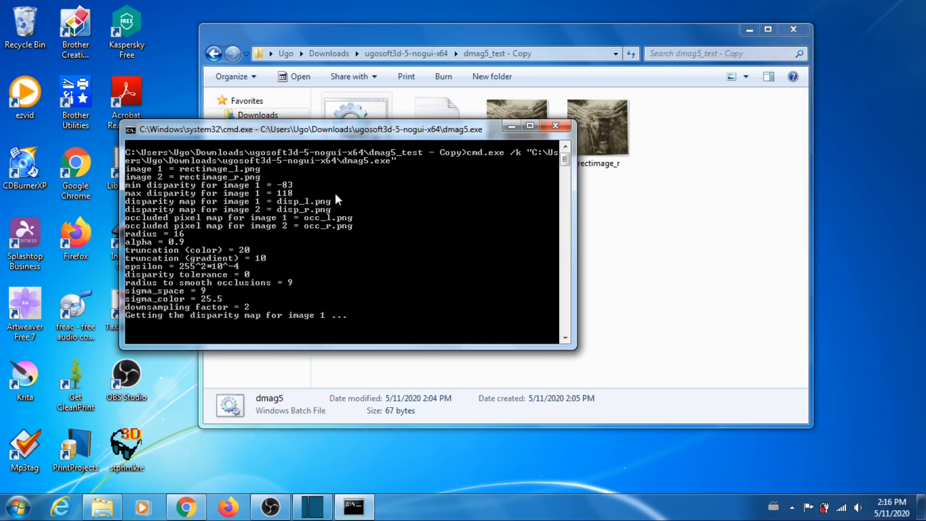
Step: Rearrange the folder window and the command window so the output files and the run's progress can be watched together
left_click_drag(582, 28, 687, 52)
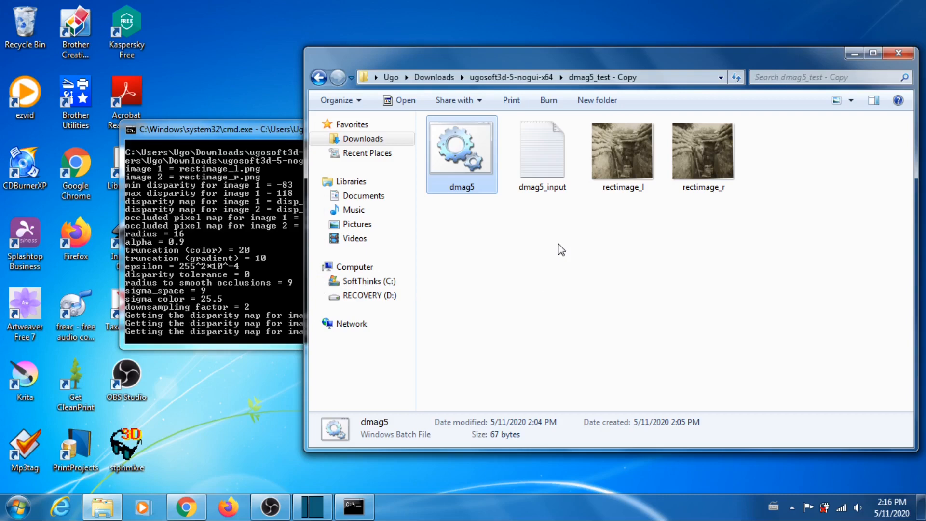
left_click_drag(216, 126, 181, 261)
left_click(508, 60)
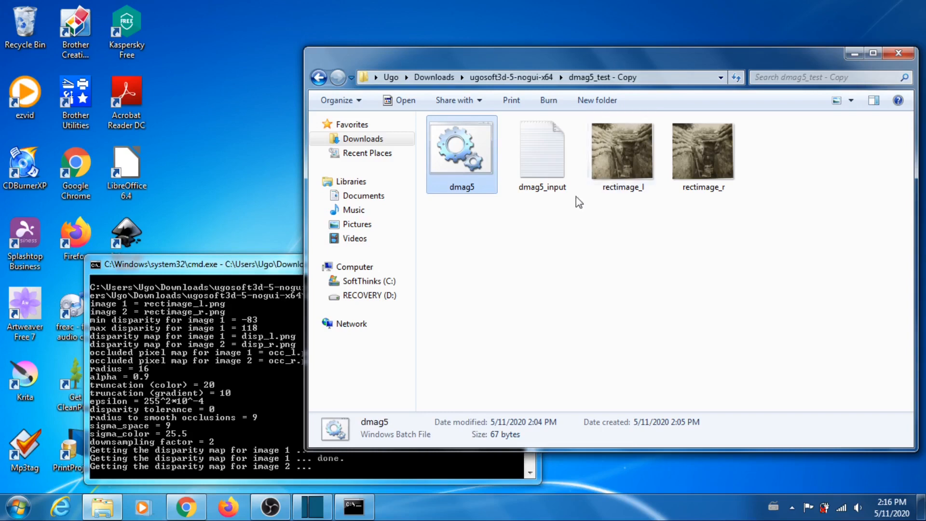
left_click_drag(357, 59, 362, 22)
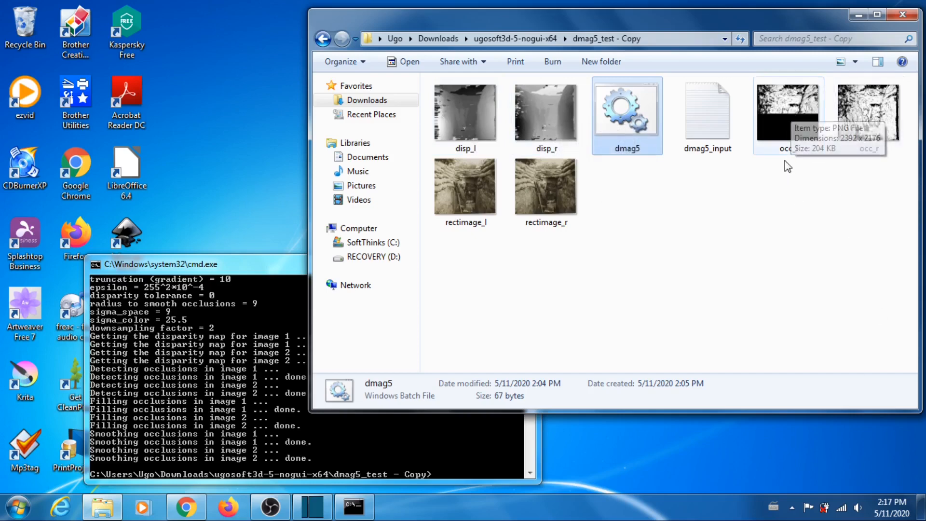
Step: View the generated occlusion map occ_l and disparity map disp_l, closing the image viewer after each
double_click(791, 114)
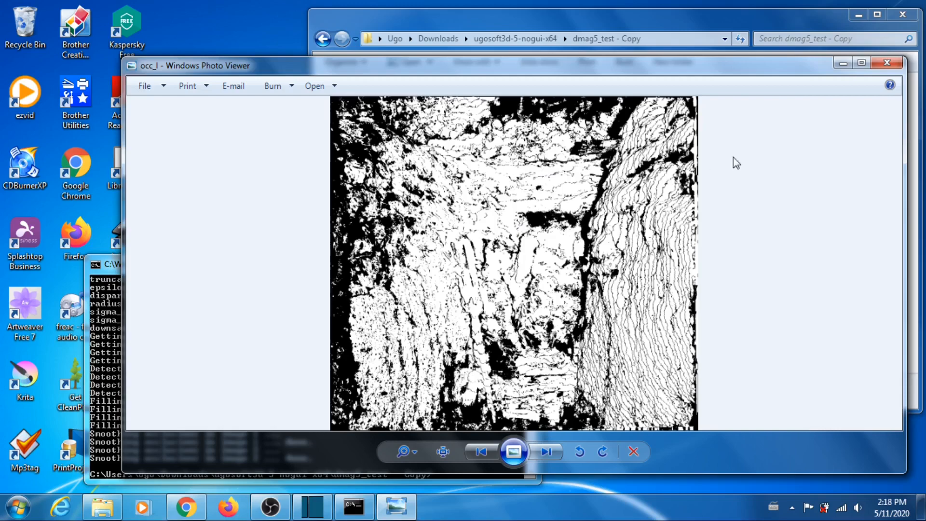
left_click(886, 65)
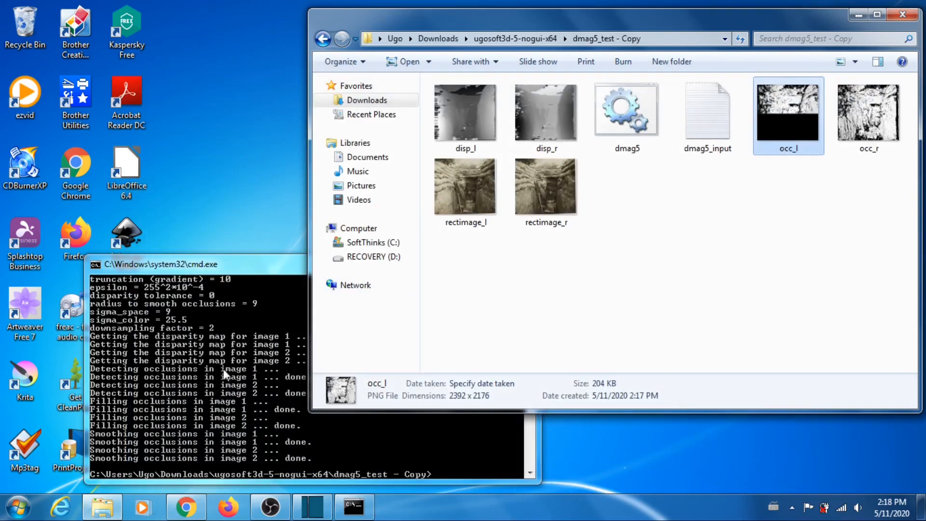
double_click(789, 116)
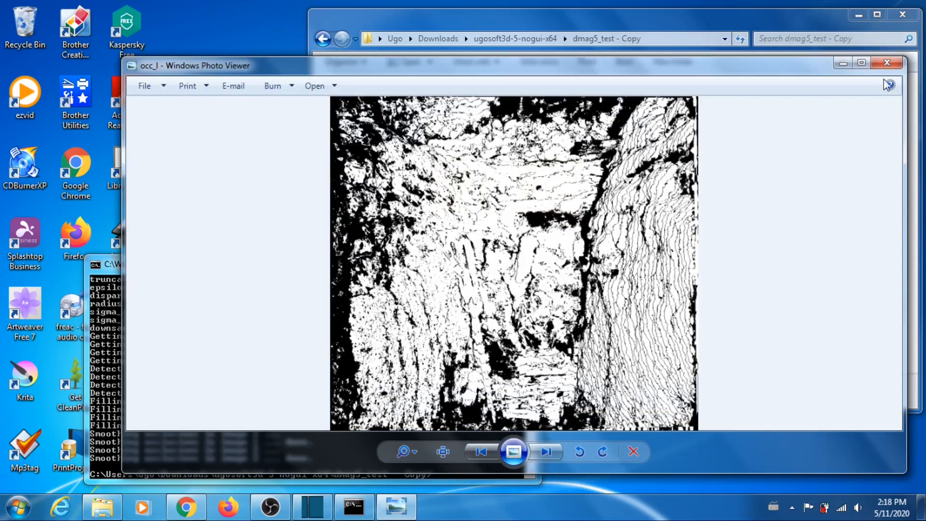
left_click(887, 62)
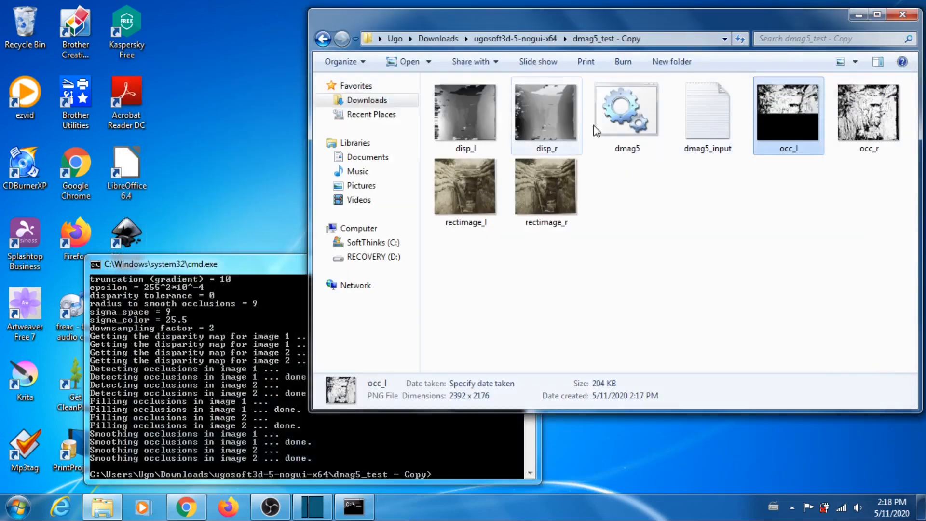
double_click(466, 120)
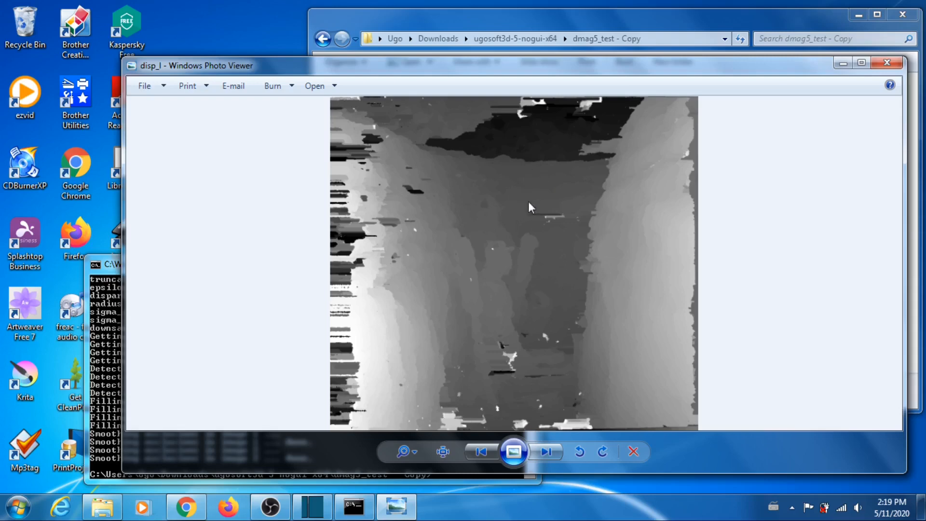
left_click(887, 63)
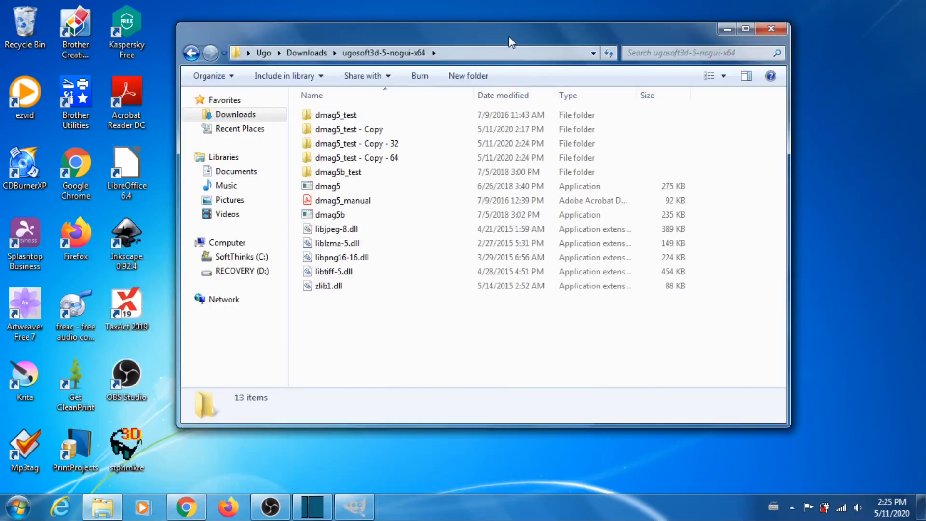
Step: Open the dmag5_input file from the dmag5_test - Copy - 32 folder in Notepad++
left_click_drag(510, 36, 588, 60)
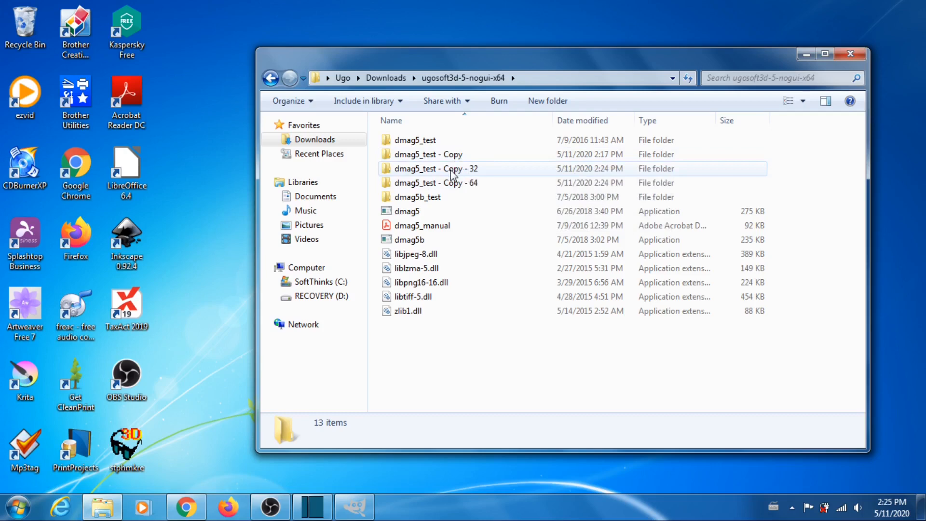
double_click(452, 170)
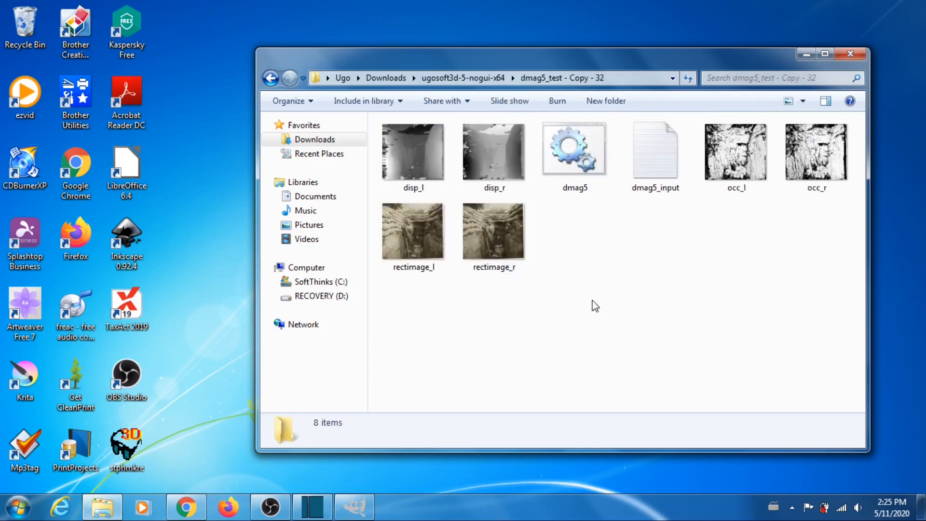
right_click(656, 162)
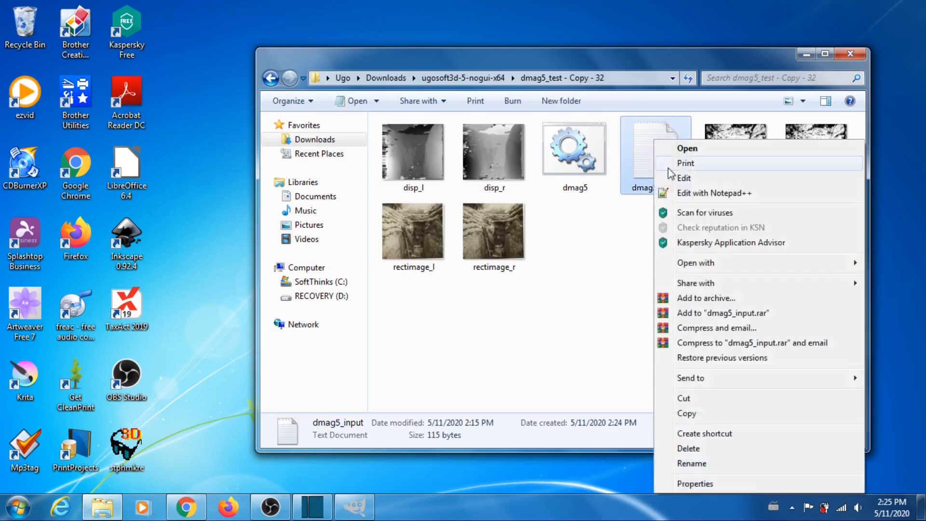
left_click(694, 192)
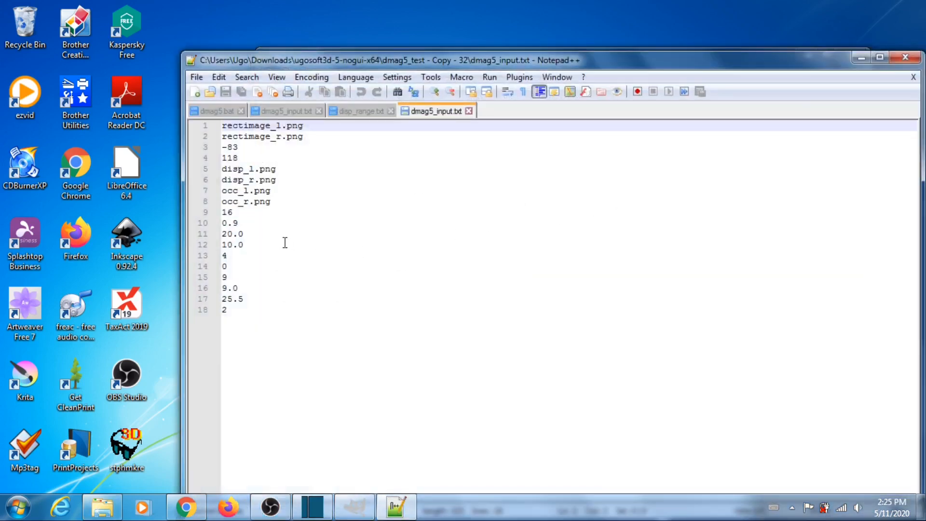
Step: Set the radius on line 9 of dmag5_input.txt to 32, save the file and close the editor
left_click(246, 211)
key("BackSpace")
key("BackSpace")
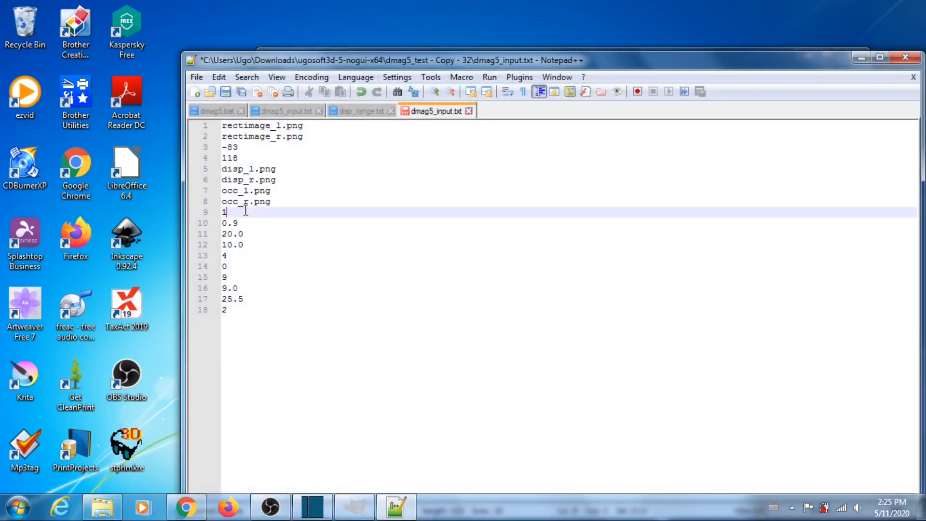
type("32")
left_click(197, 77)
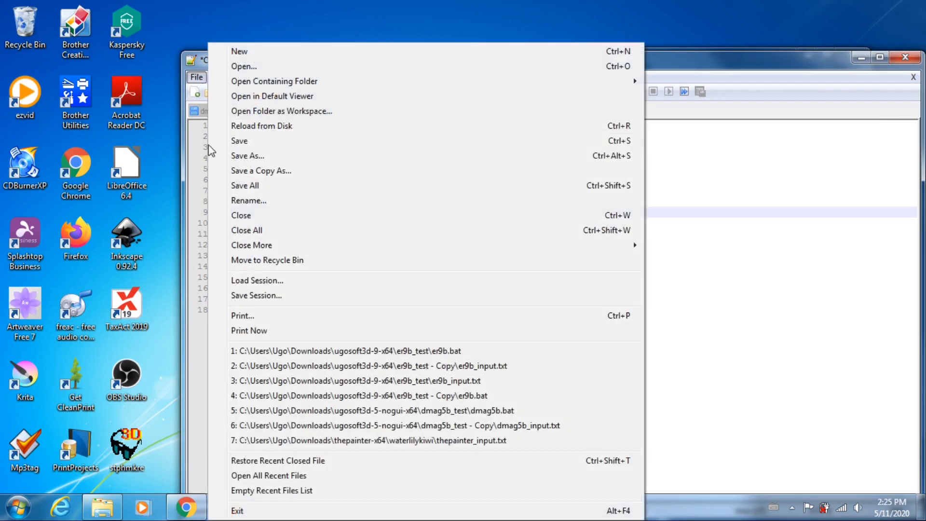
left_click(241, 142)
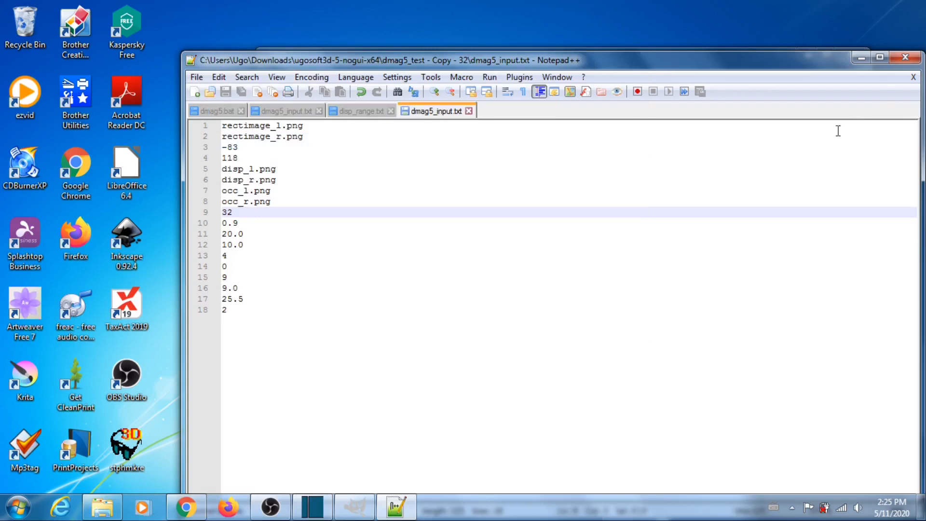
left_click(906, 57)
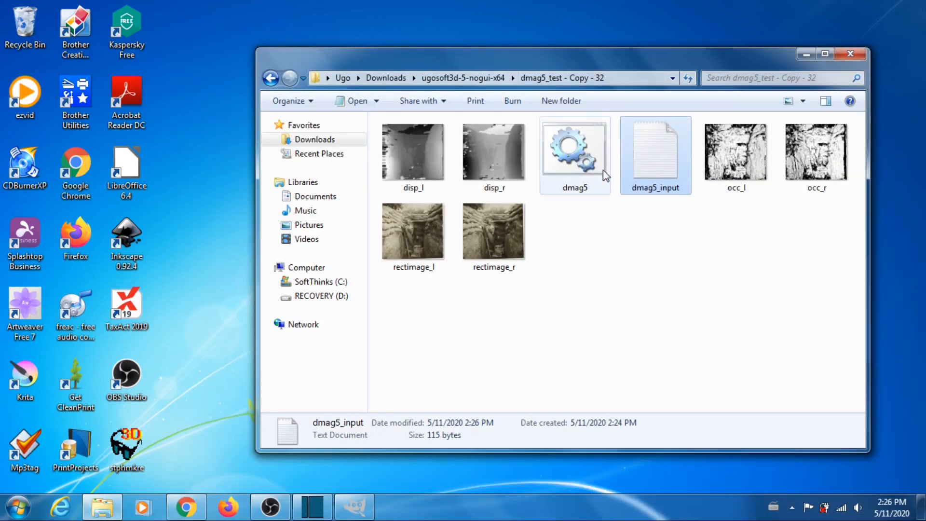
Step: Run the dmag5 batch file in the dmag5_test - Copy - 32 folder and bring the folder window back to the front
left_click(581, 154)
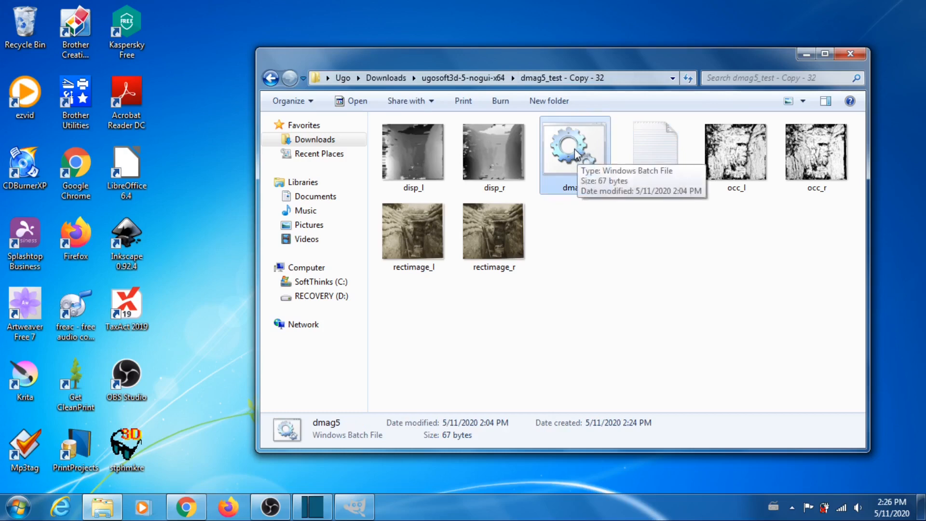
double_click(574, 148)
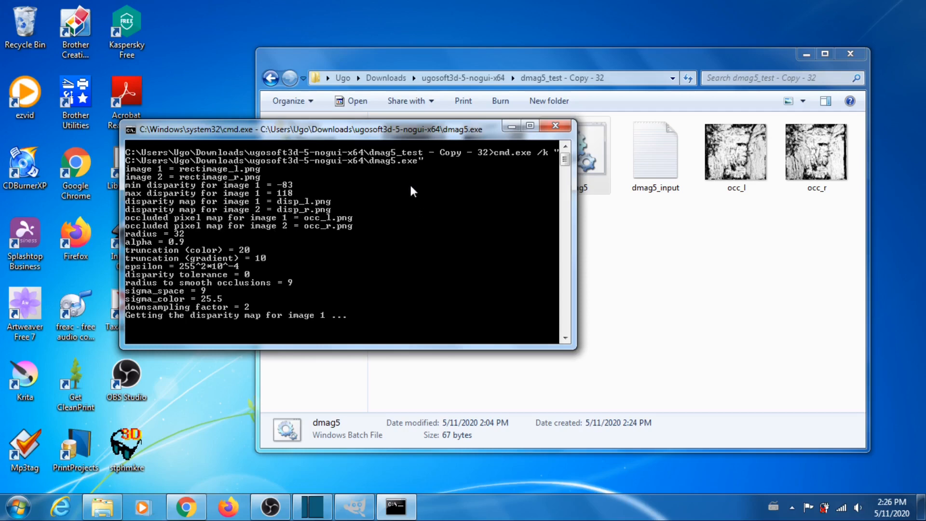
left_click(649, 63)
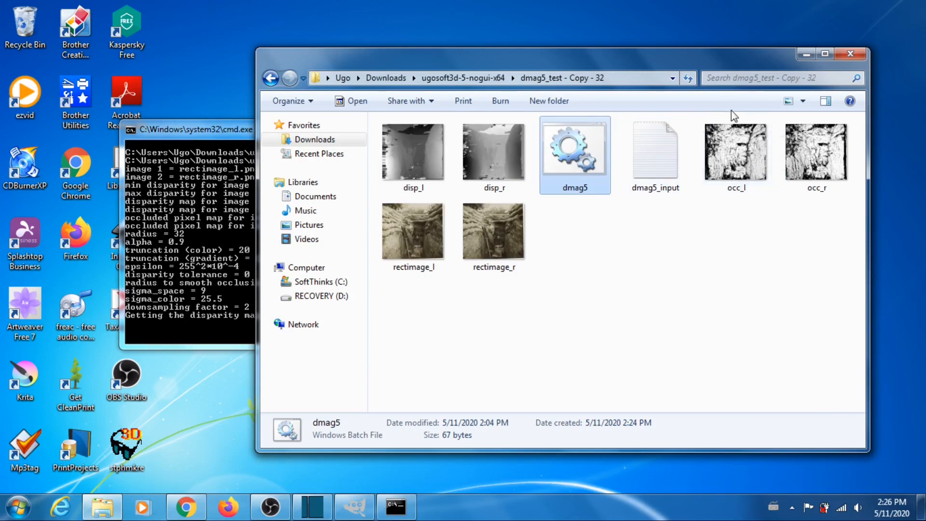
mouse_move(742, 155)
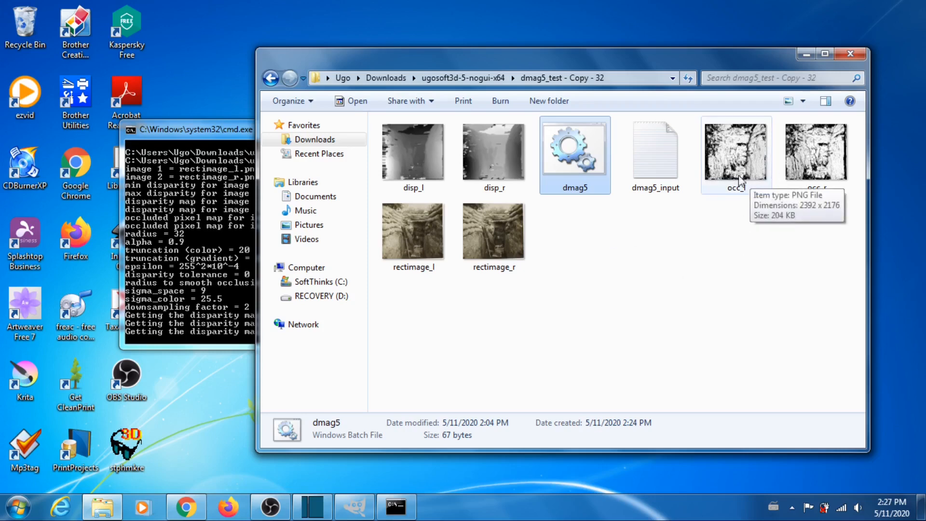
left_click(692, 279)
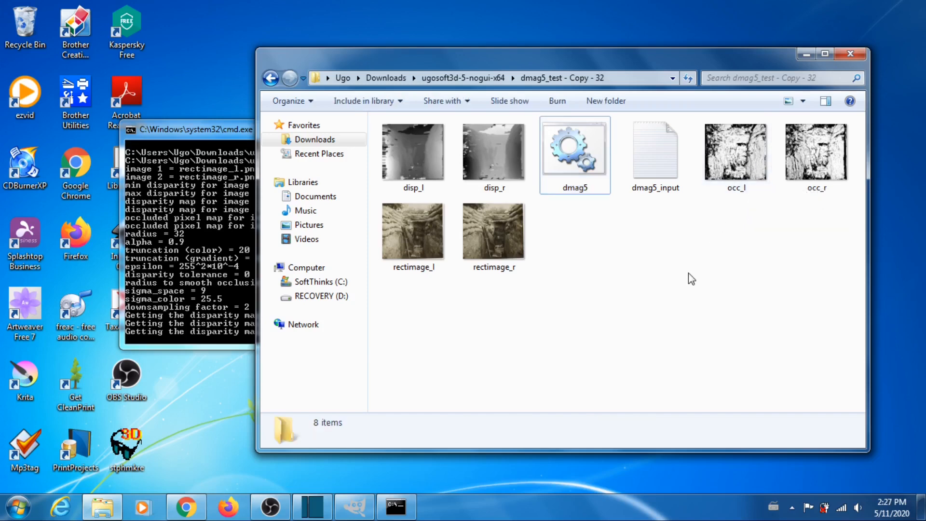
Step: Switch to GIMP and open occ_l.png from the dmag5_test - Copy folder as an image
left_click(225, 127)
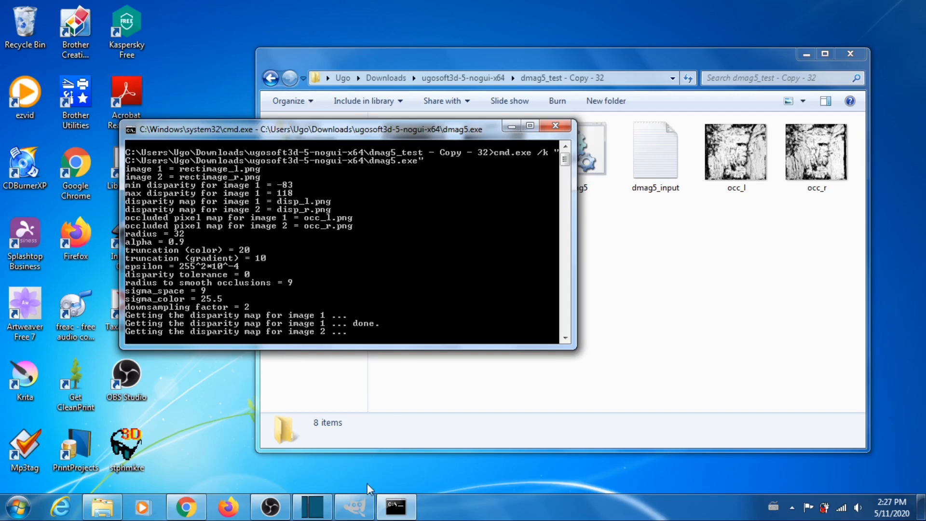
left_click(357, 515)
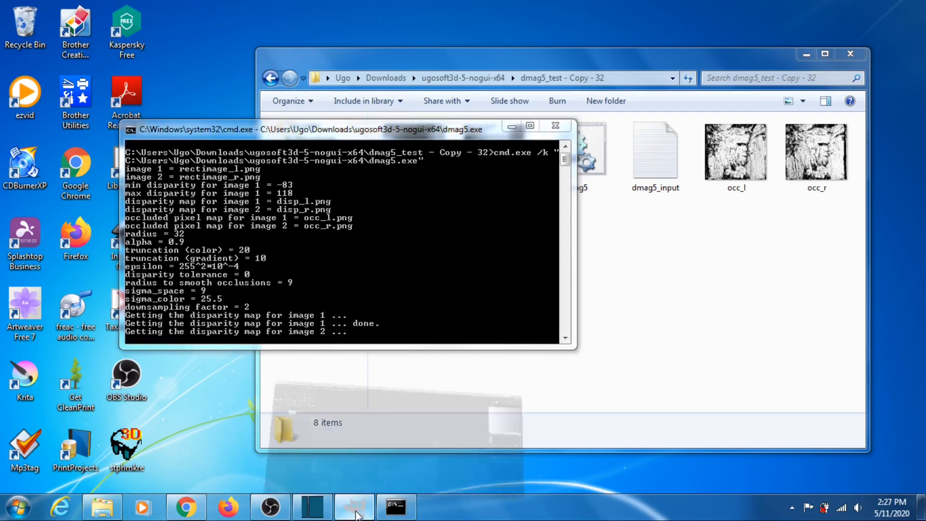
left_click(10, 24)
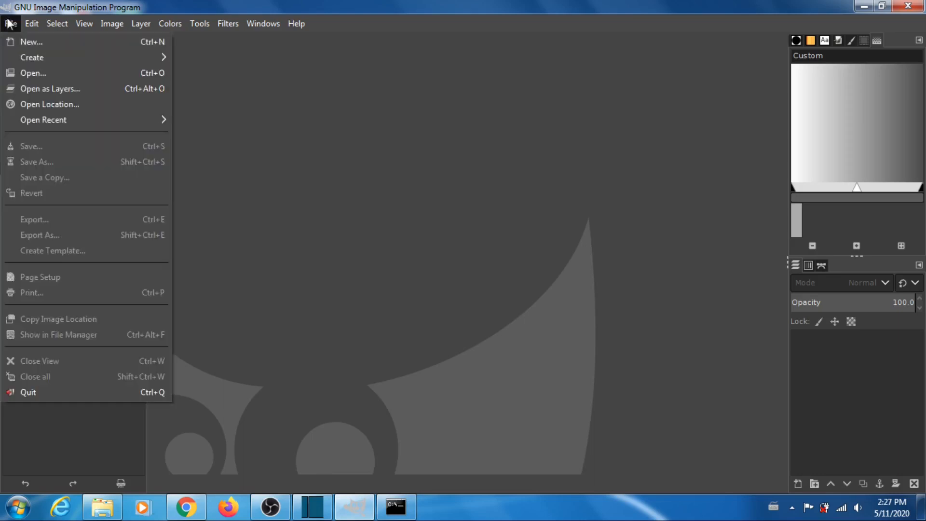
left_click(39, 72)
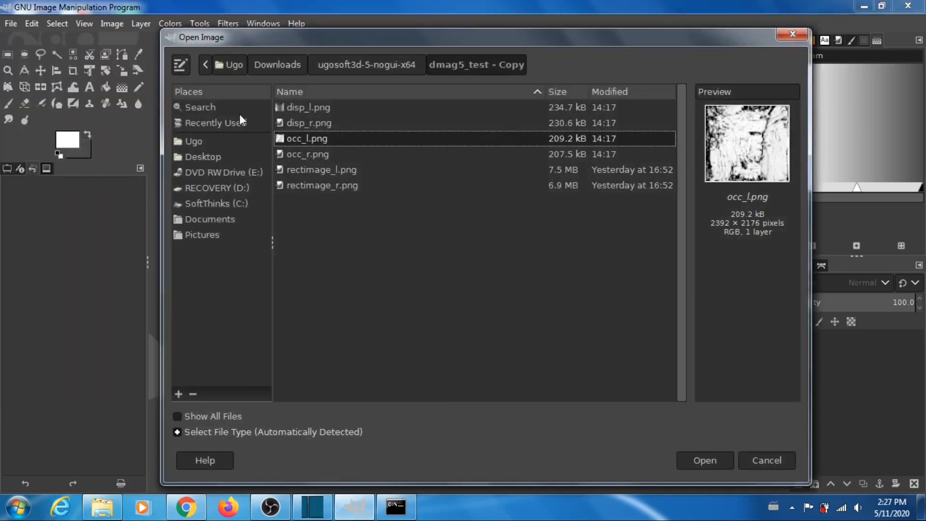
left_click(197, 139)
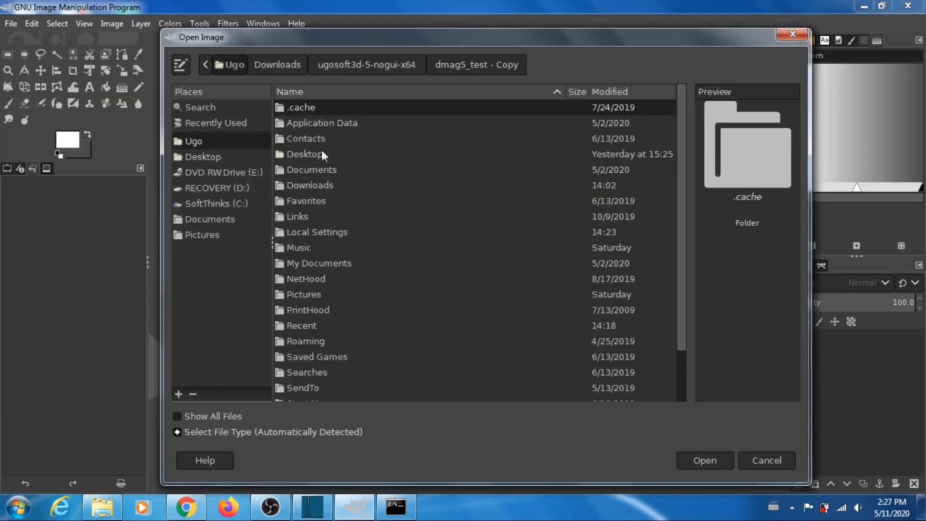
double_click(323, 186)
double_click(351, 106)
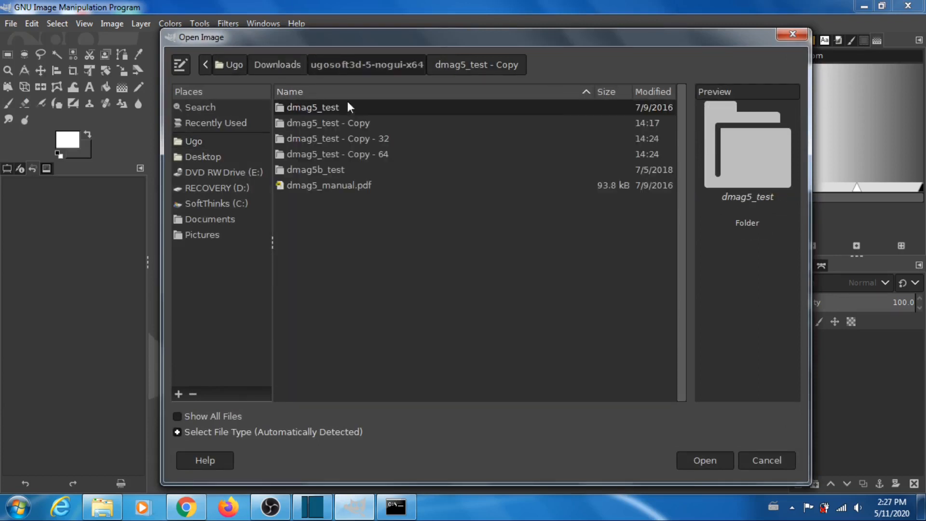
double_click(354, 124)
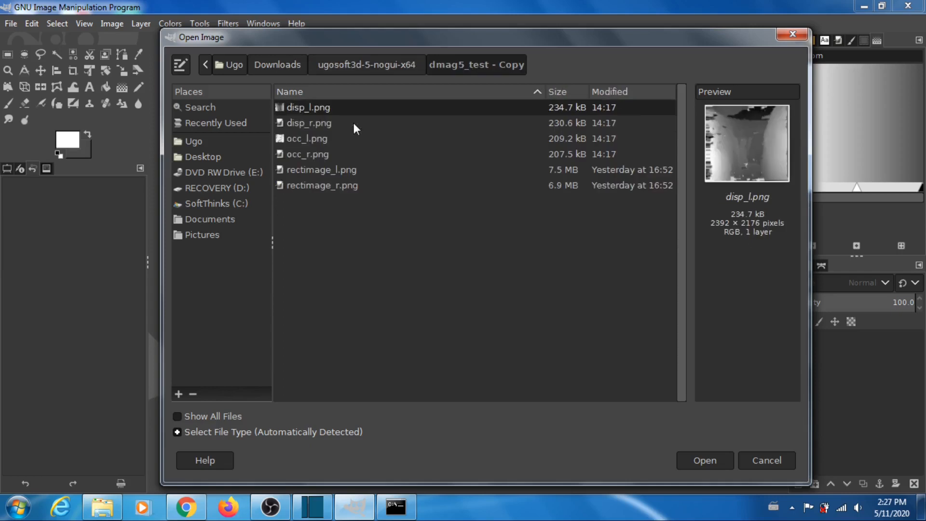
left_click(305, 139)
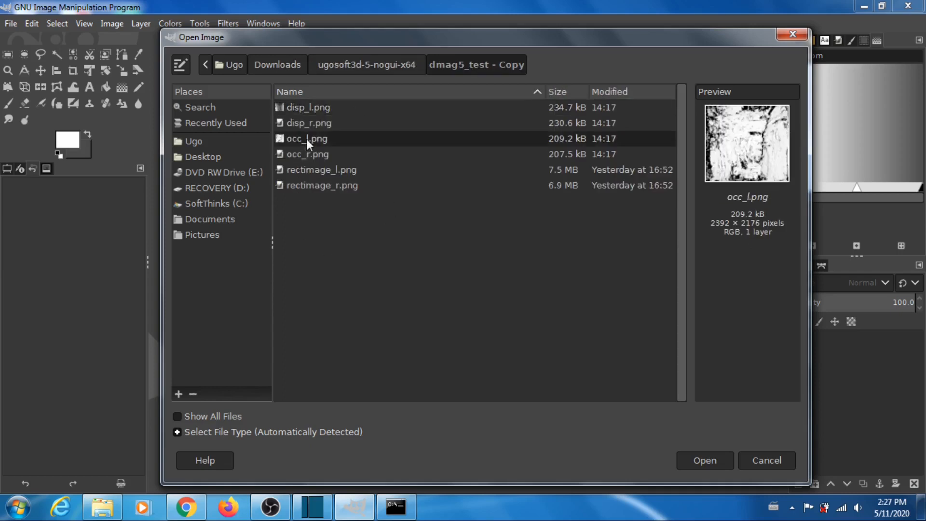
left_click(705, 461)
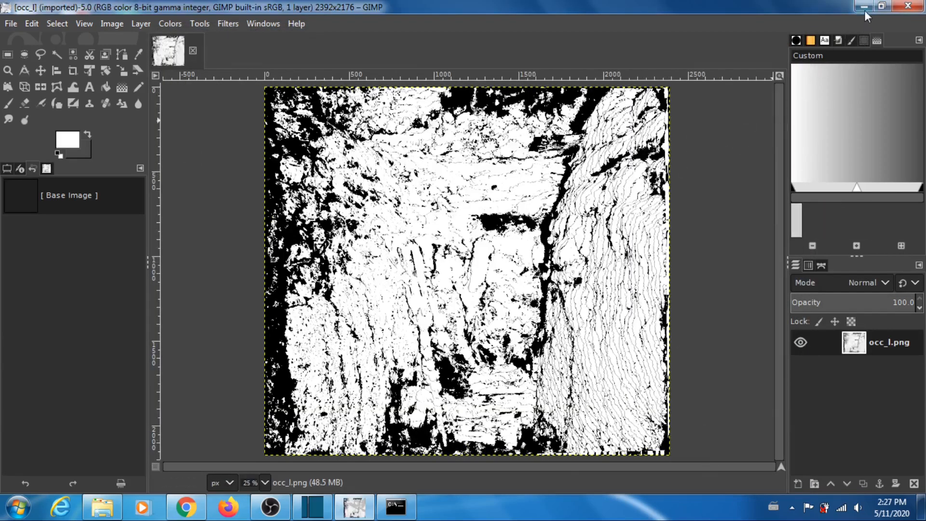
Step: Close the finished DMAG5 console window and add occ_l.png from the dmag5_test - Copy - 32 folder as a layer in GIMP
left_click(865, 7)
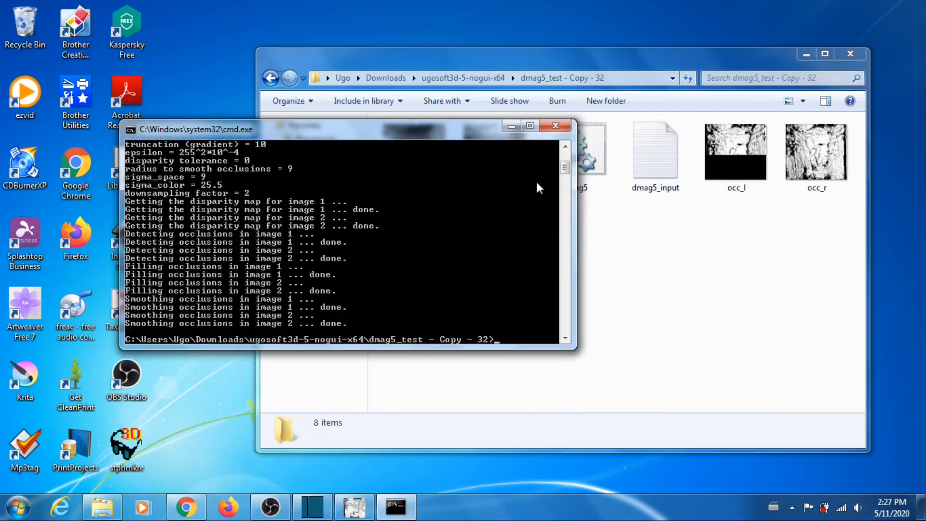
left_click(555, 126)
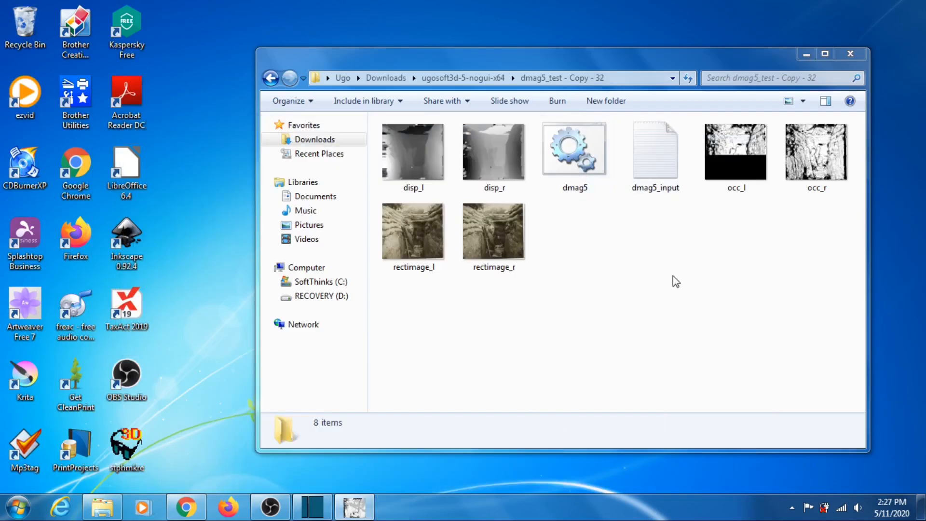
left_click(358, 509)
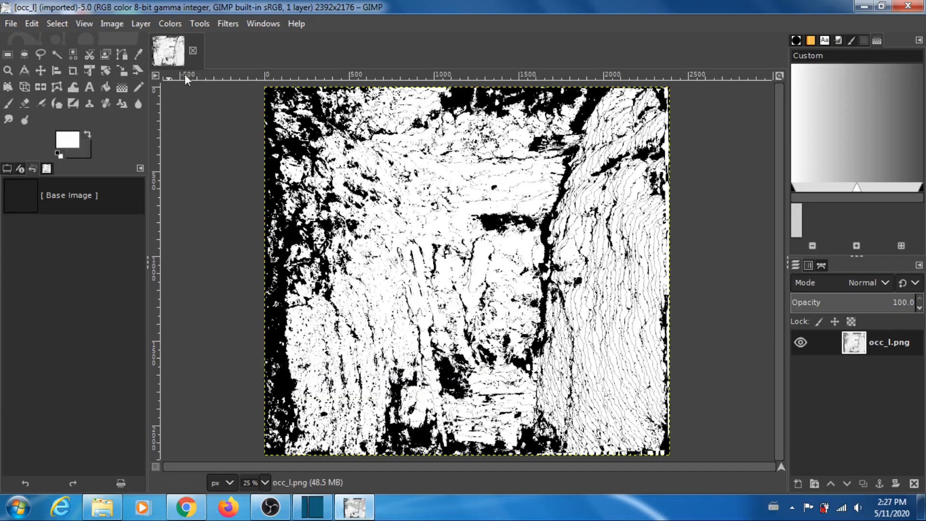
left_click(11, 24)
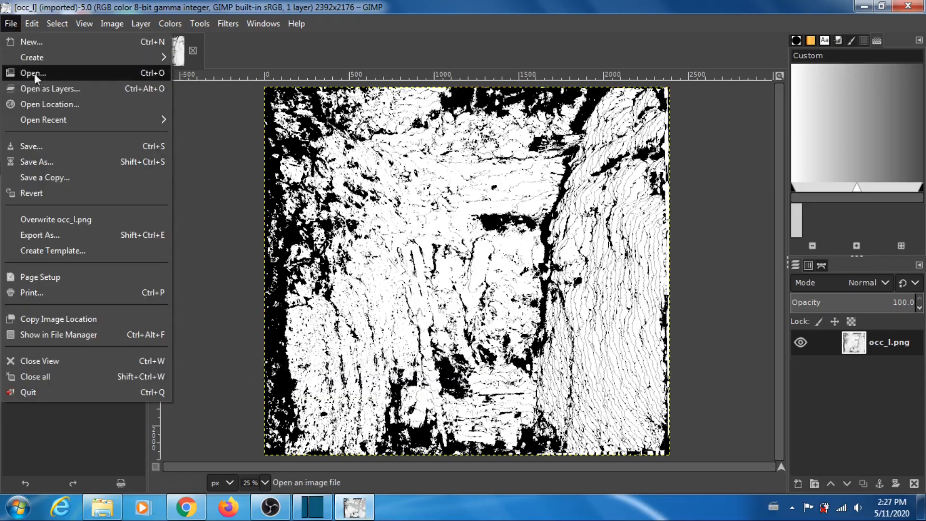
left_click(48, 89)
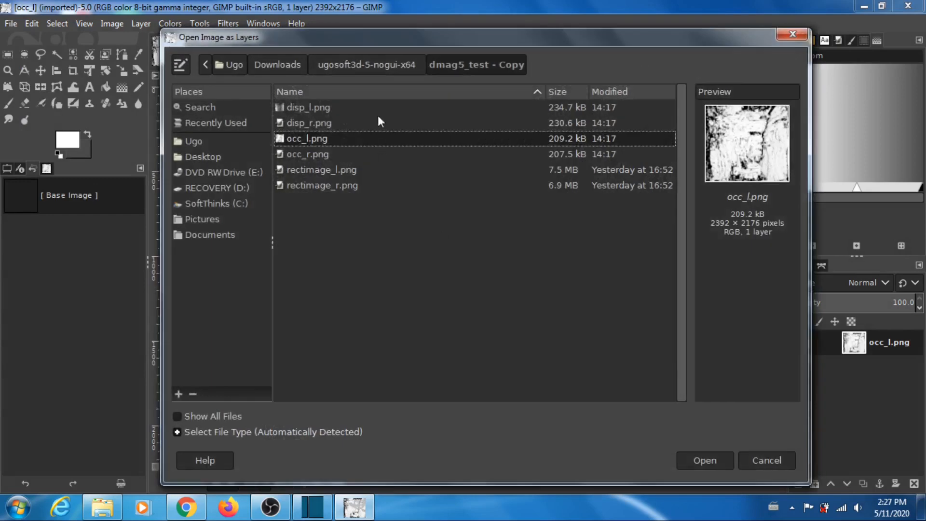
left_click(376, 69)
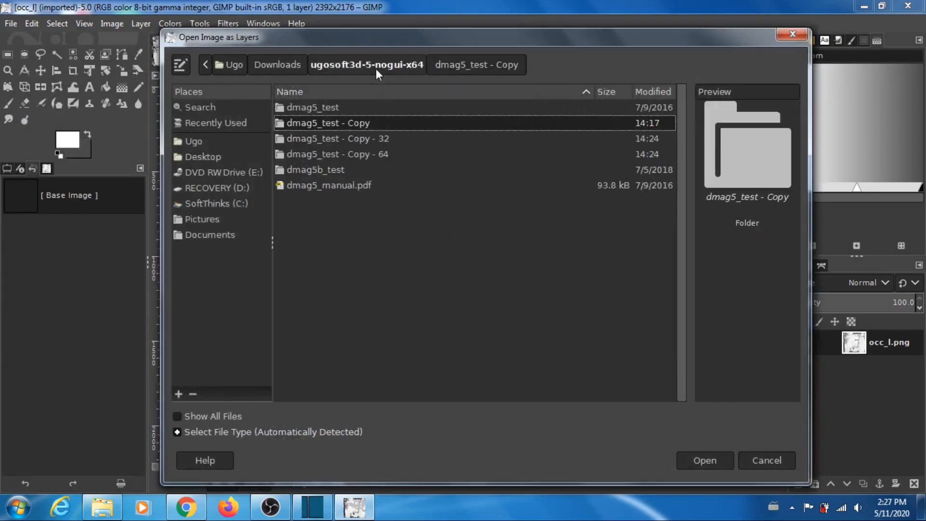
double_click(378, 140)
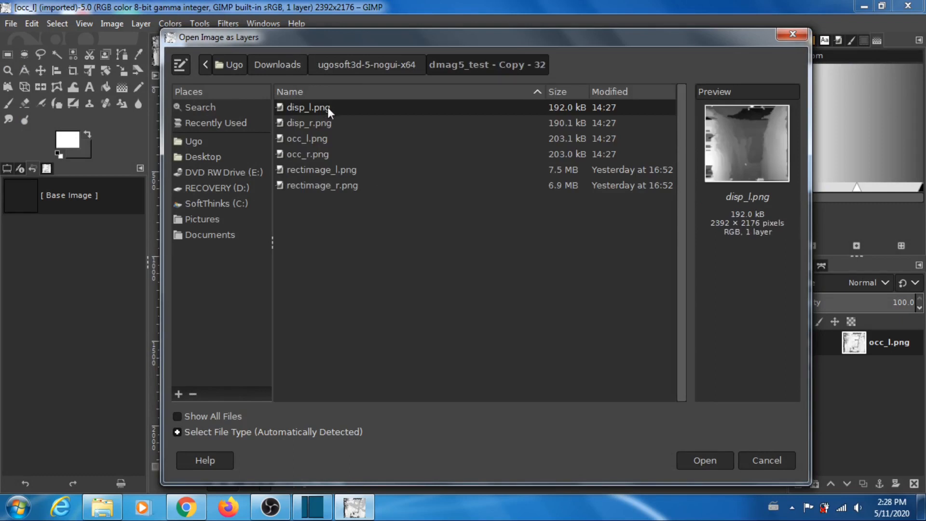
left_click(318, 138)
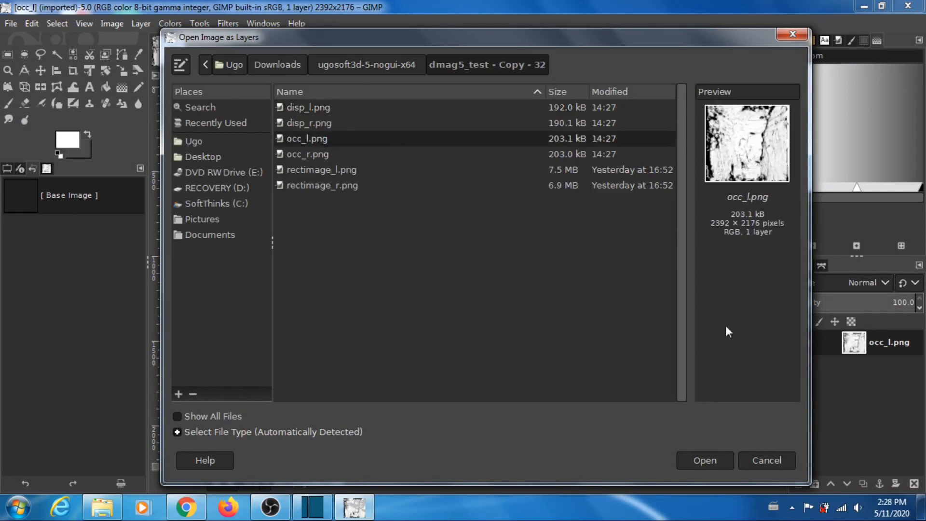
left_click(714, 462)
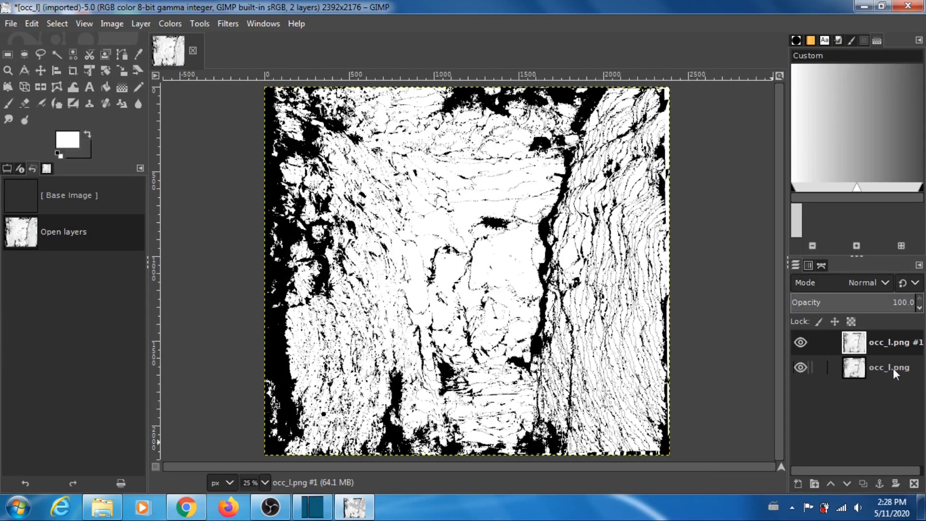
Step: Toggle the upper occ_l layer's visibility repeatedly to compare the two occlusion maps, and minimize GIMP
left_click(802, 345)
left_click(802, 345)
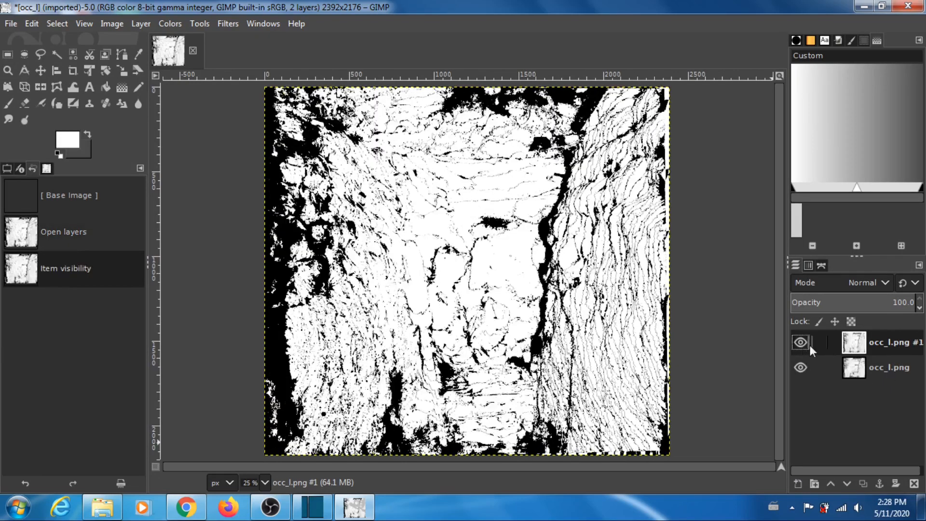
left_click(801, 346)
left_click(801, 346)
left_click(800, 346)
left_click(801, 346)
left_click(801, 346)
left_click(801, 346)
left_click(865, 6)
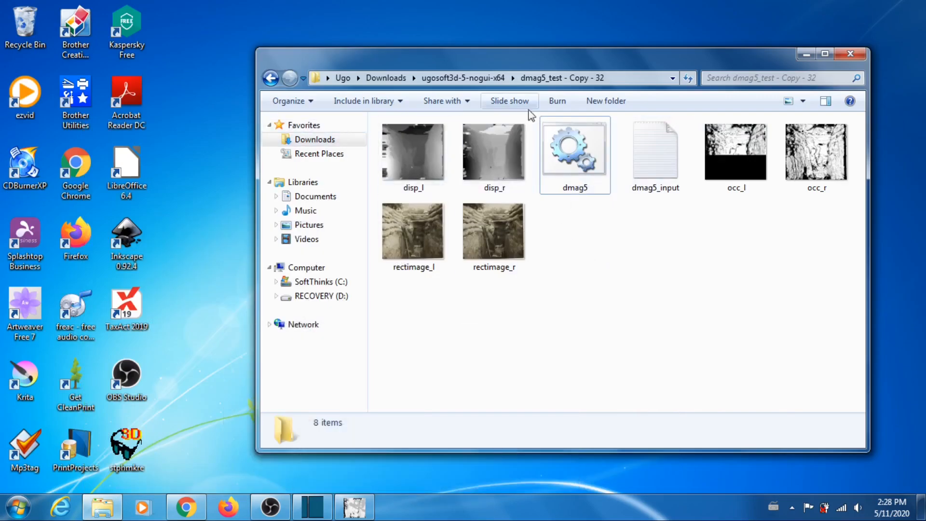
Step: Open the dmag5_input file from the dmag5_test - Copy - 64 folder in Notepad++
left_click(473, 83)
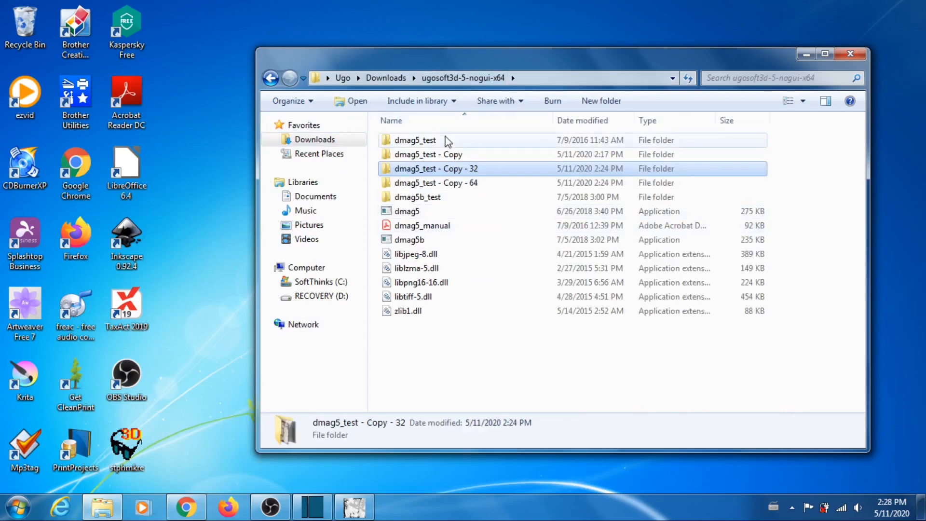
left_click(470, 184)
double_click(470, 184)
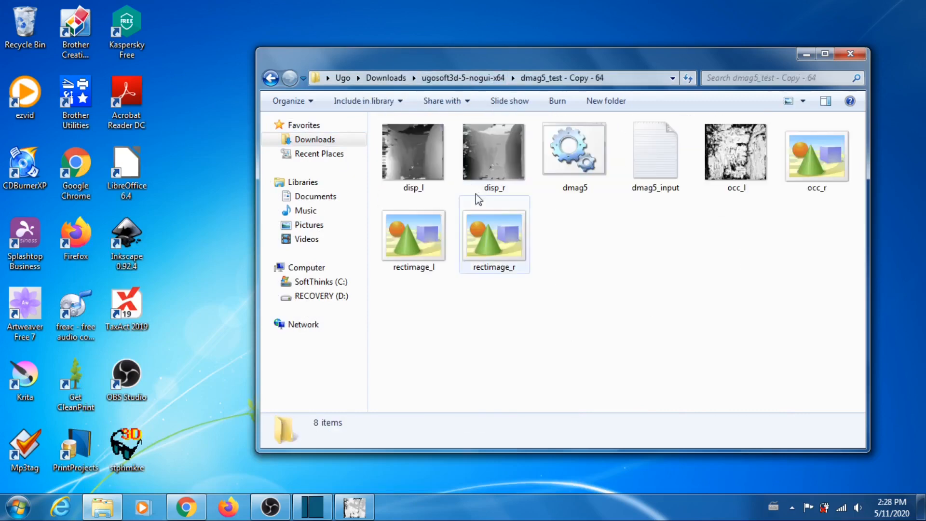
left_click(654, 146)
right_click(653, 145)
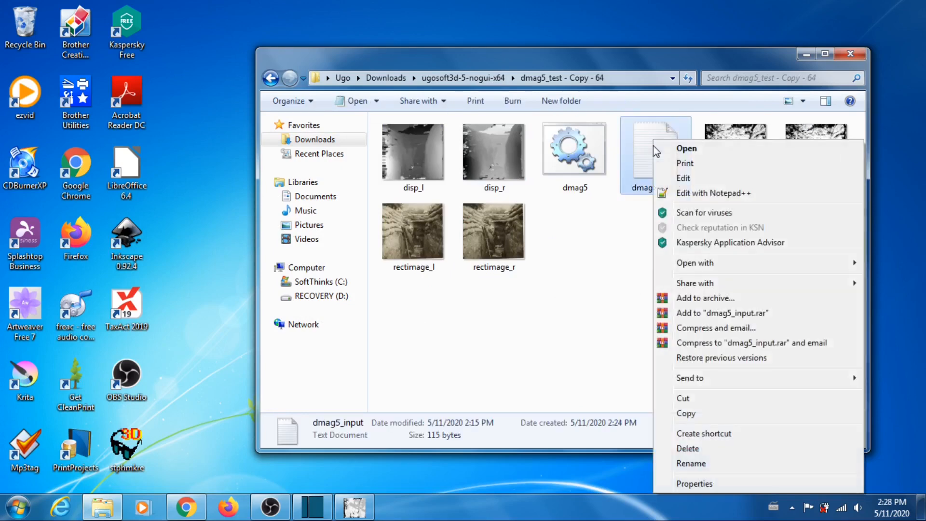
left_click(692, 193)
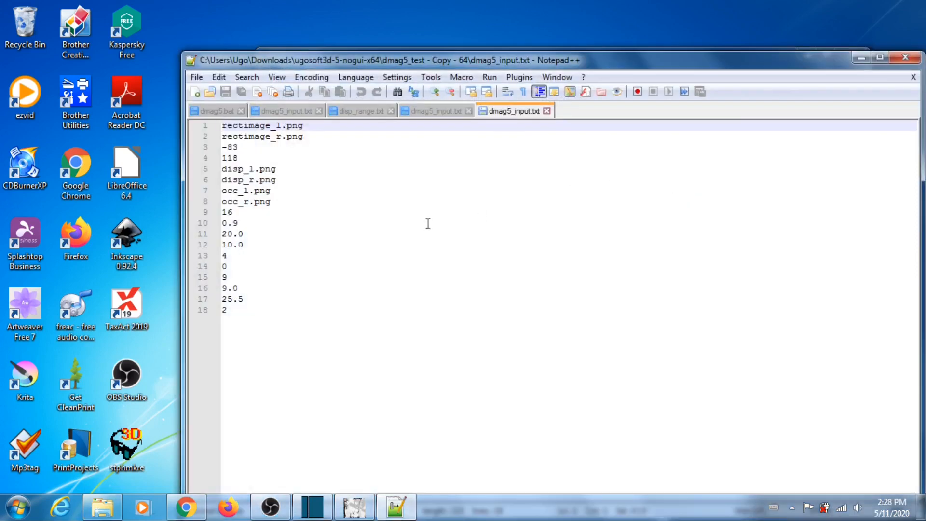
Step: Set the radius on line 9 of dmag5_input.txt to 64, save the file and close the editor
left_click(264, 213)
key("BackSpace")
key("BackSpace")
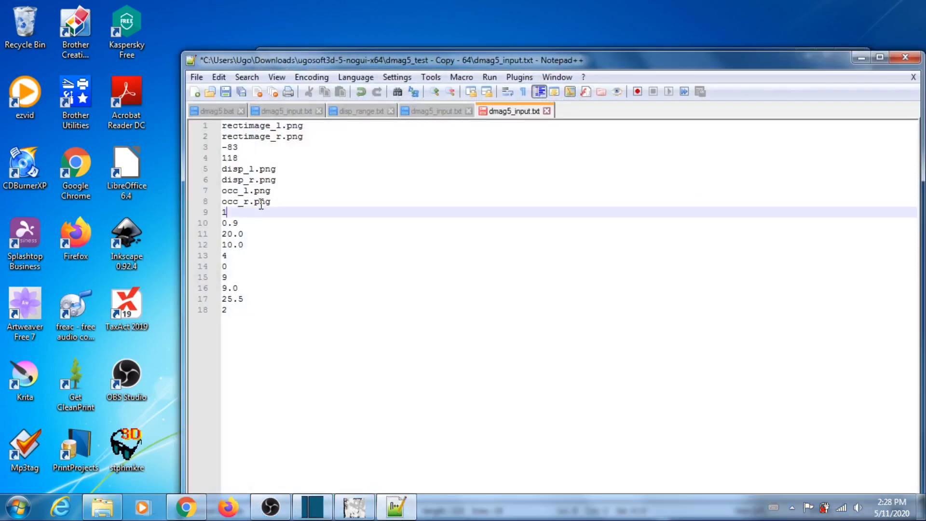
type("64")
left_click(197, 79)
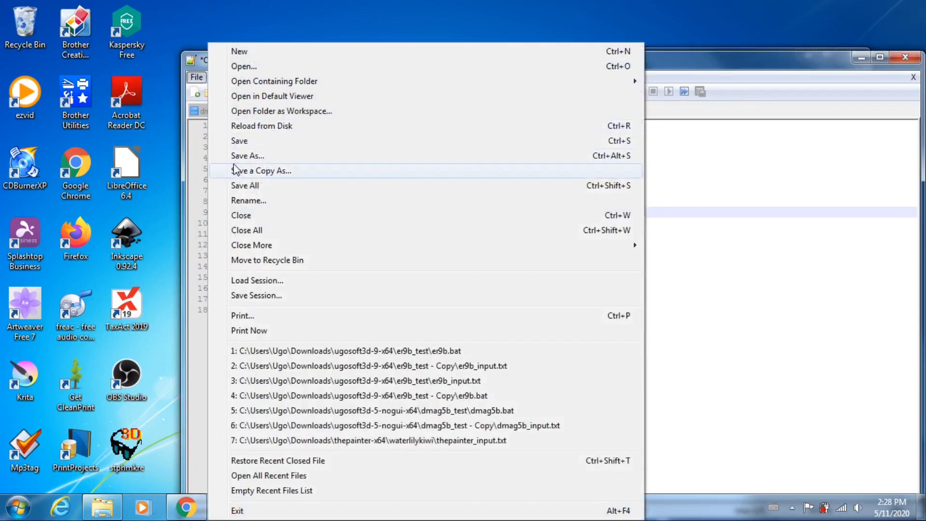
left_click(253, 143)
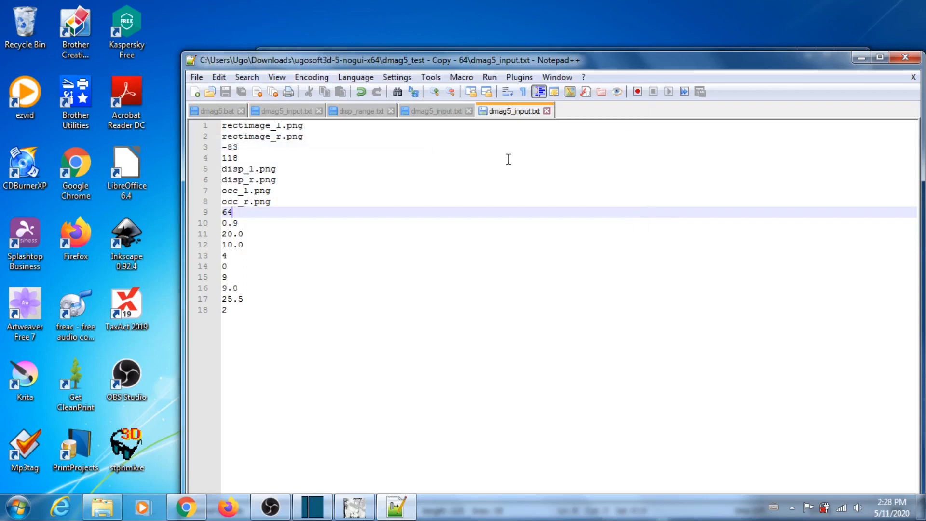
left_click(902, 59)
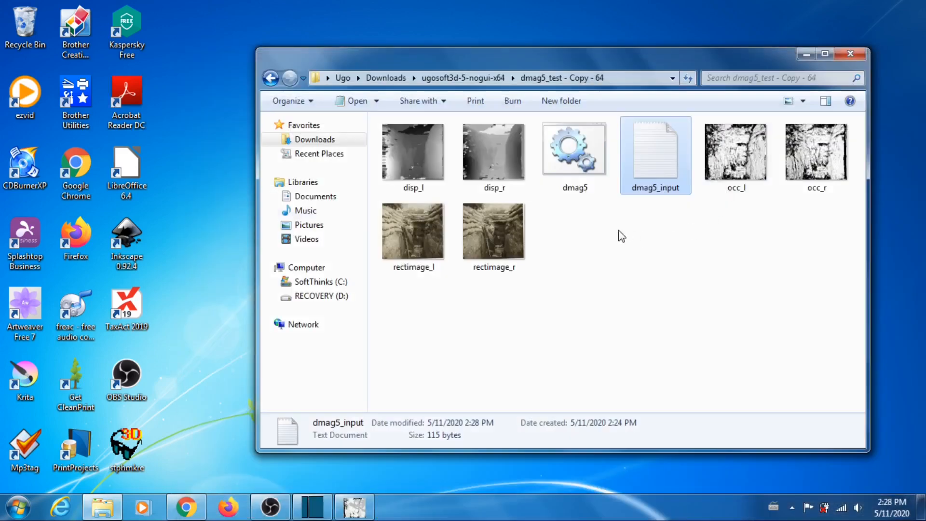
Step: Run the dmag5 batch file in the dmag5_test - Copy - 64 folder and briefly recheck the layered occlusion maps in GIMP
left_click(573, 163)
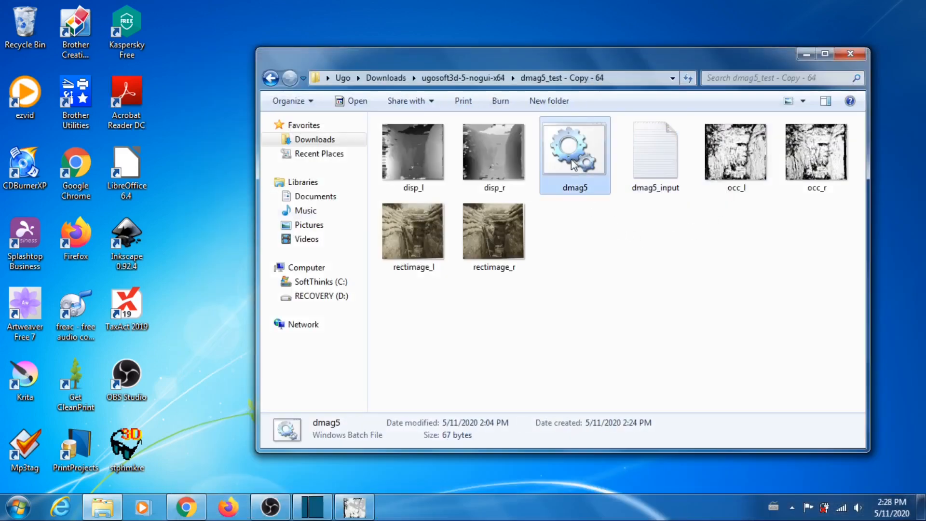
double_click(574, 163)
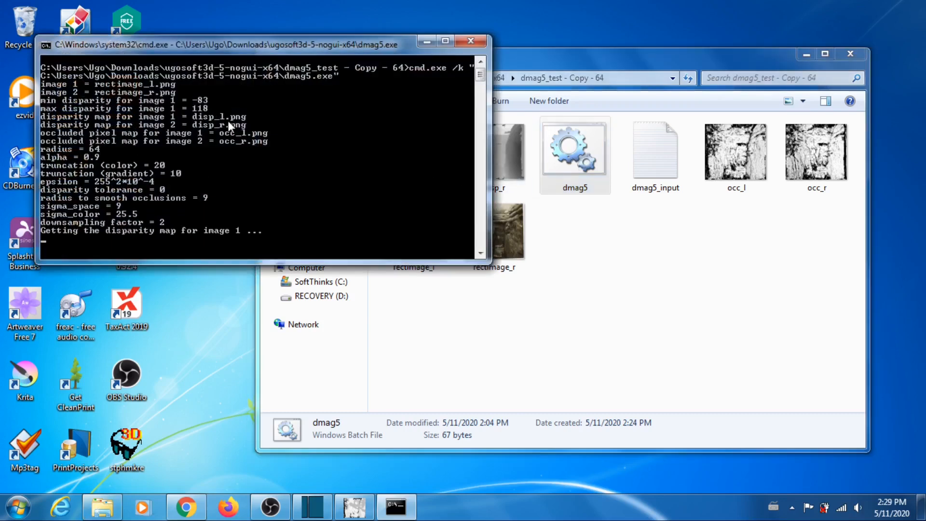
left_click(356, 513)
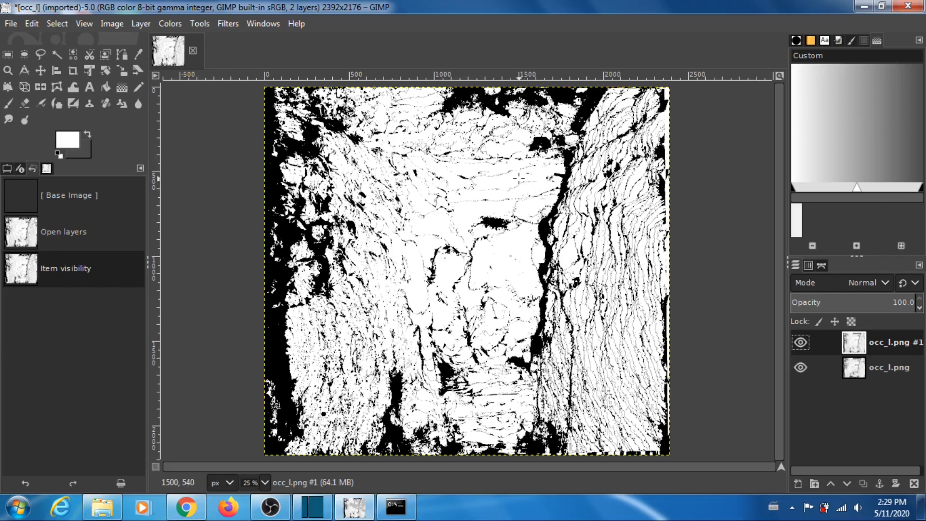
left_click(865, 6)
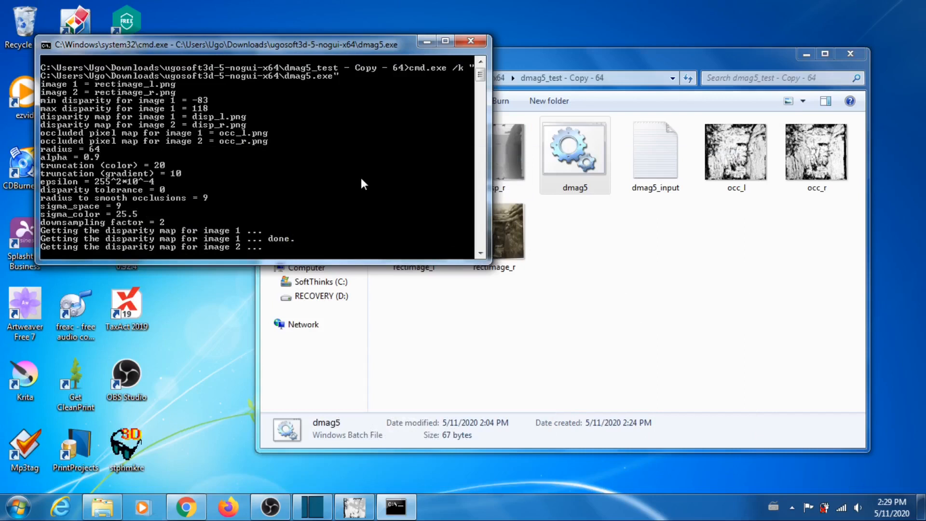
Step: Return to the folder window and open the original dmag5_test folder inside ugosoft3d-5-nogui-x64
left_click(537, 65)
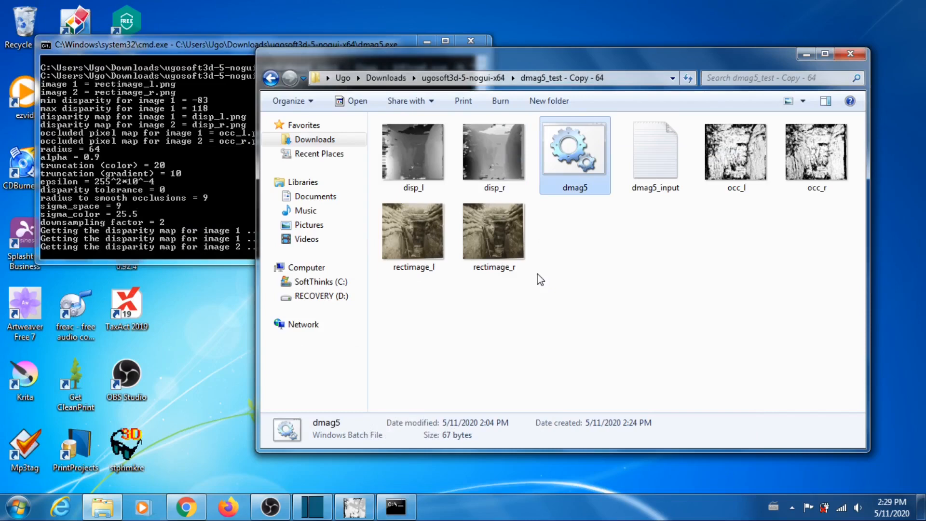
key("BackSpace")
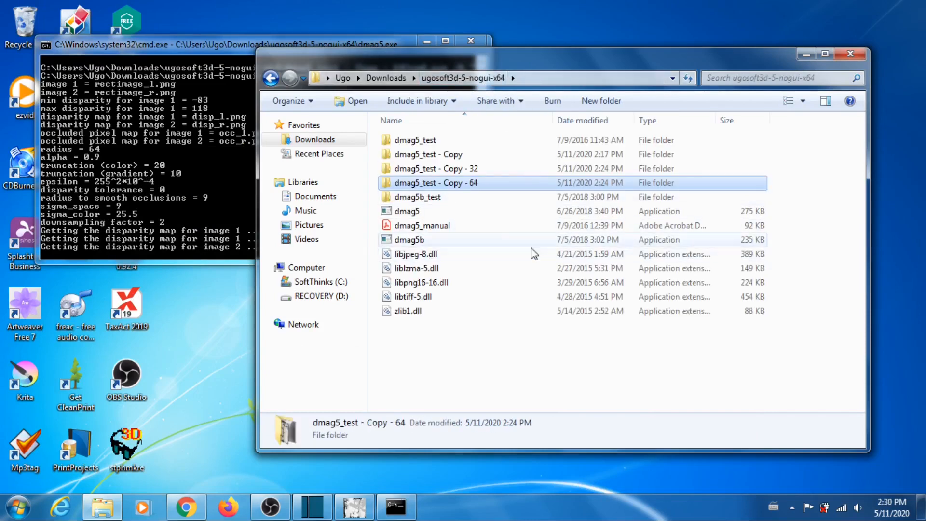
double_click(434, 141)
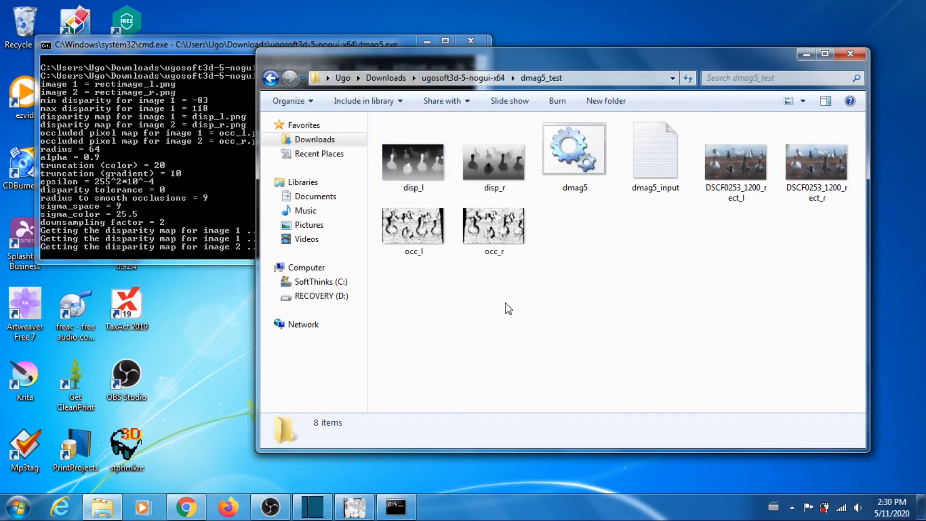
Step: View the occ_l occlusion map from the original dmag5_test folder, and close the image viewer
double_click(421, 233)
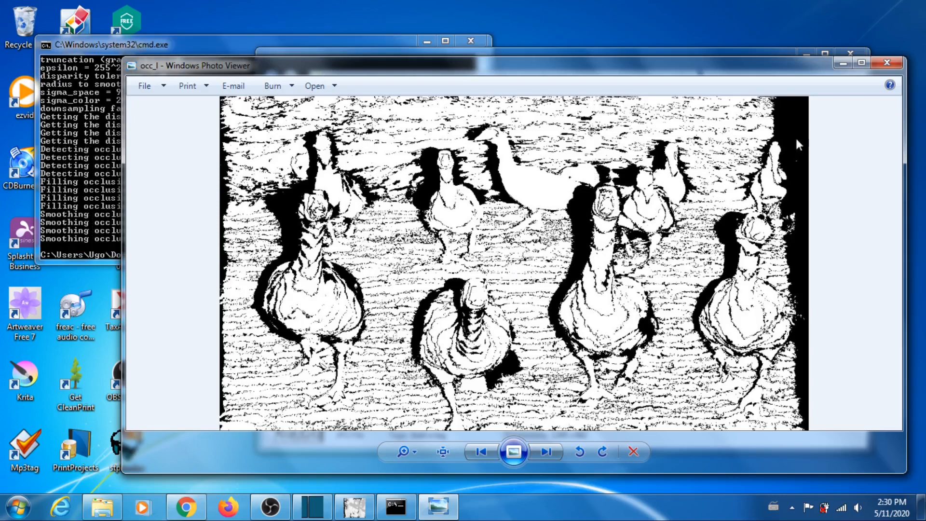
left_click(887, 62)
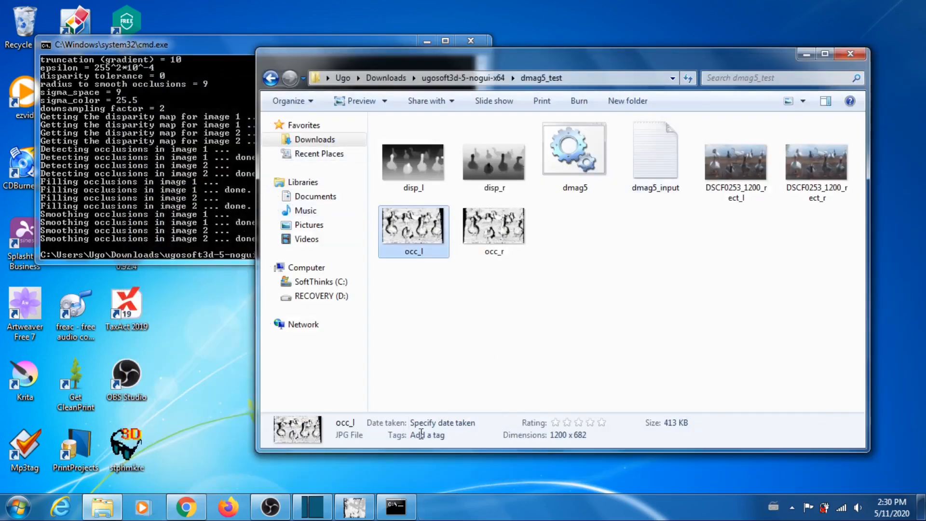
Step: Switch to GIMP and open occ_l.png from the dmag5_test - Copy - 64 folder as an additional layer
mouse_move(356, 516)
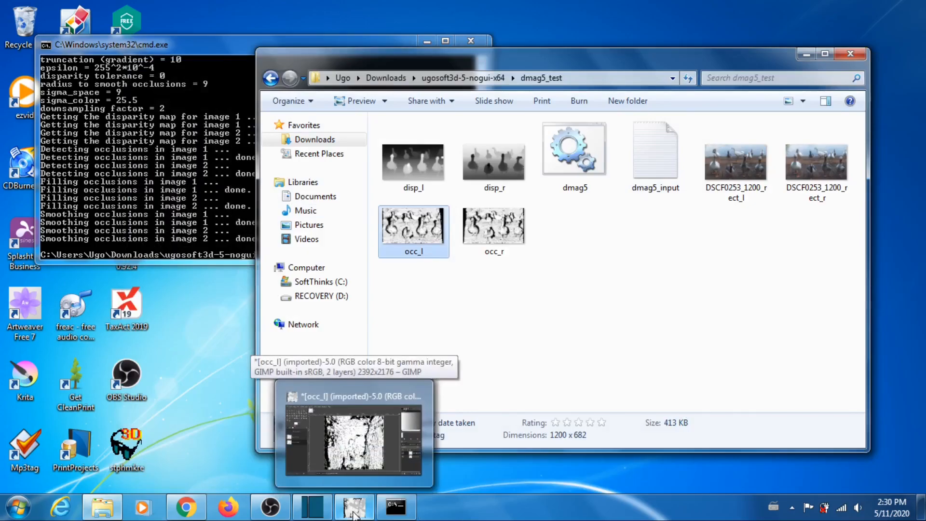
left_click(355, 436)
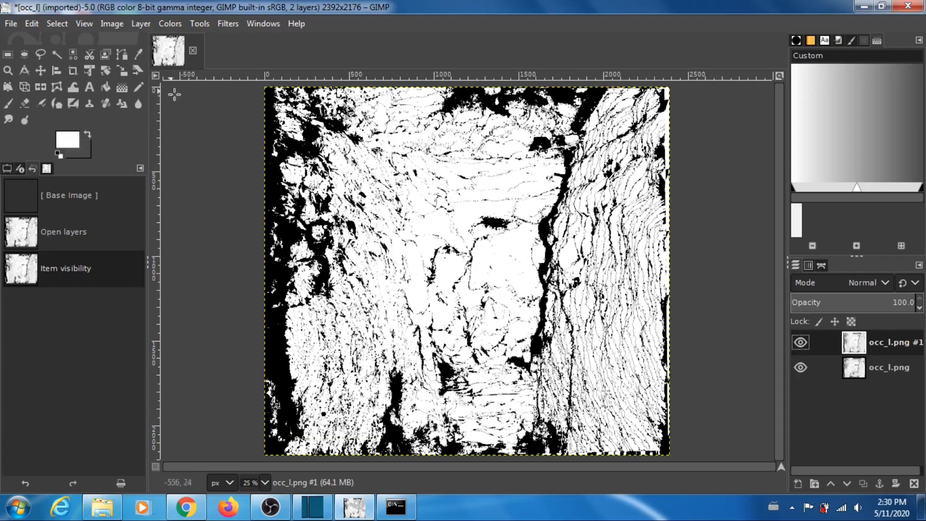
left_click(11, 24)
left_click(37, 89)
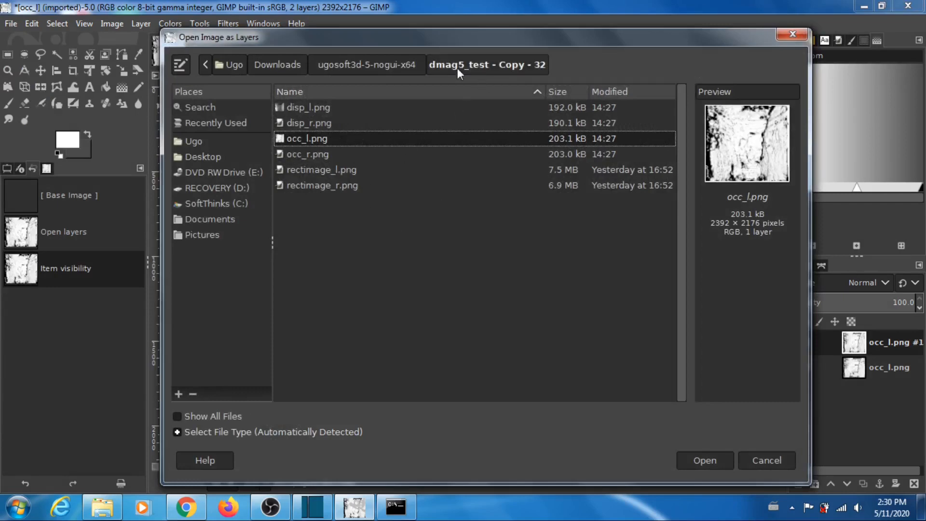
left_click(366, 68)
double_click(383, 155)
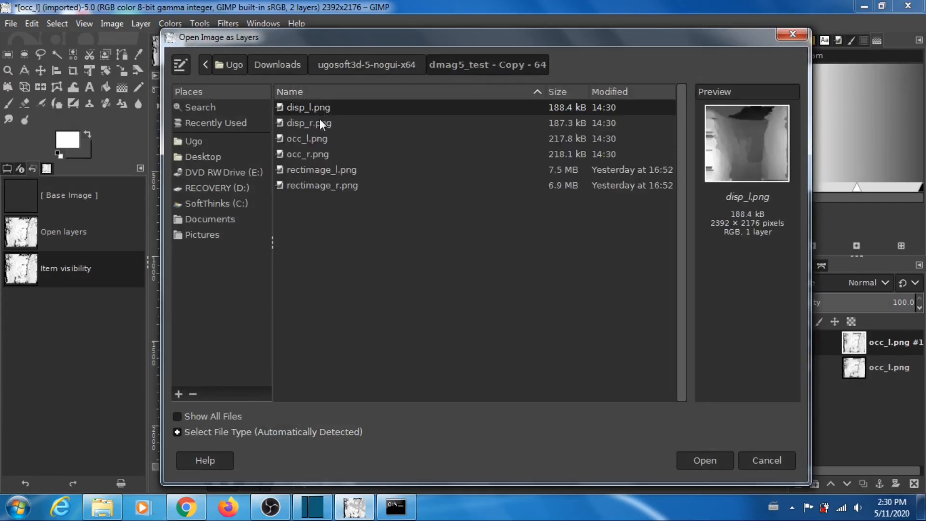
left_click(320, 138)
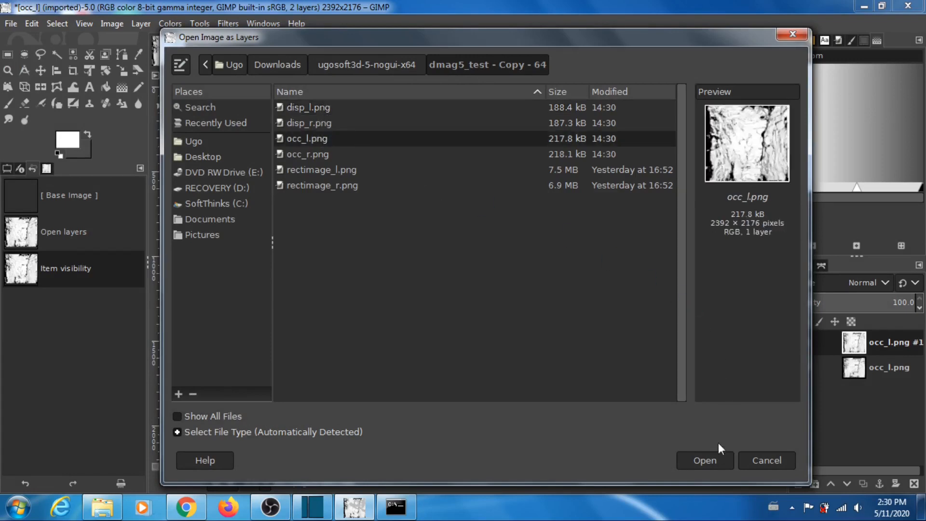
left_click(714, 458)
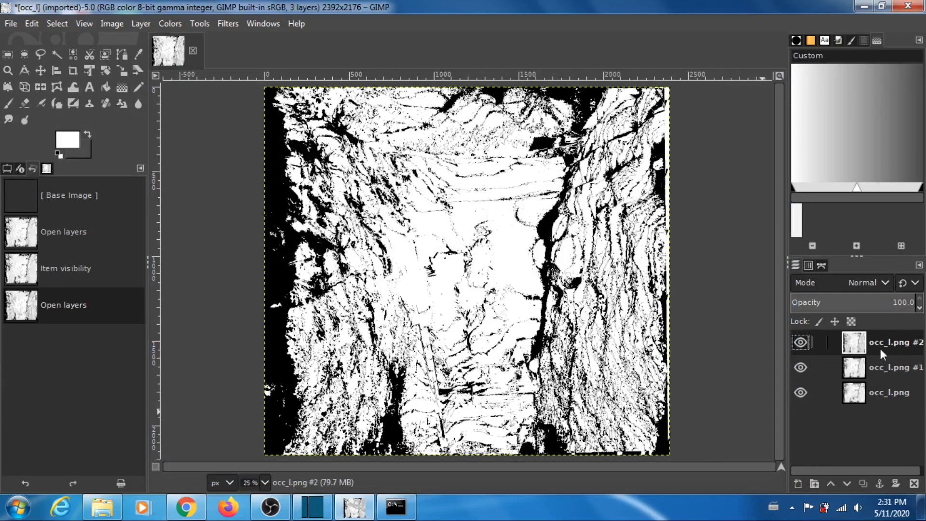
Step: Toggle the visibility of layer occ_l.png #2 to compare it with the layer below, and quit GIMP discarding the changes
left_click(800, 343)
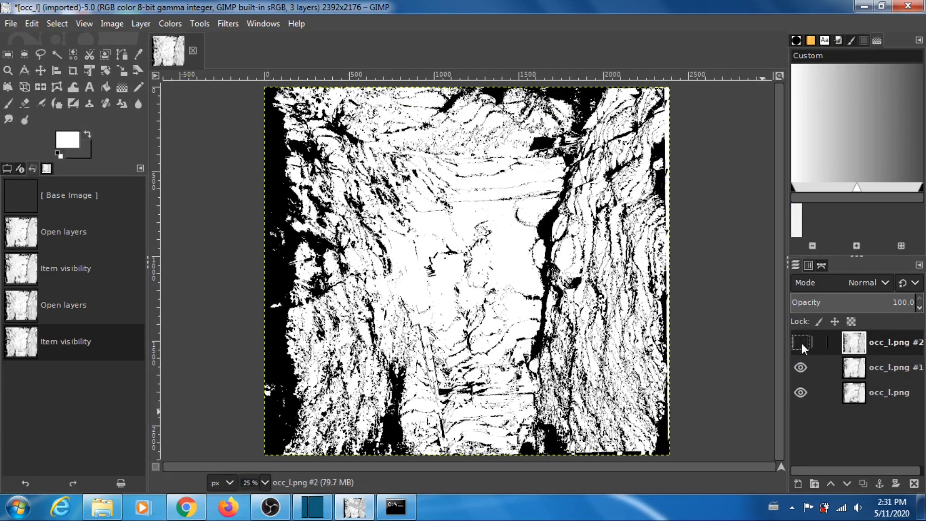
left_click(802, 343)
left_click(803, 344)
left_click(803, 343)
left_click(907, 7)
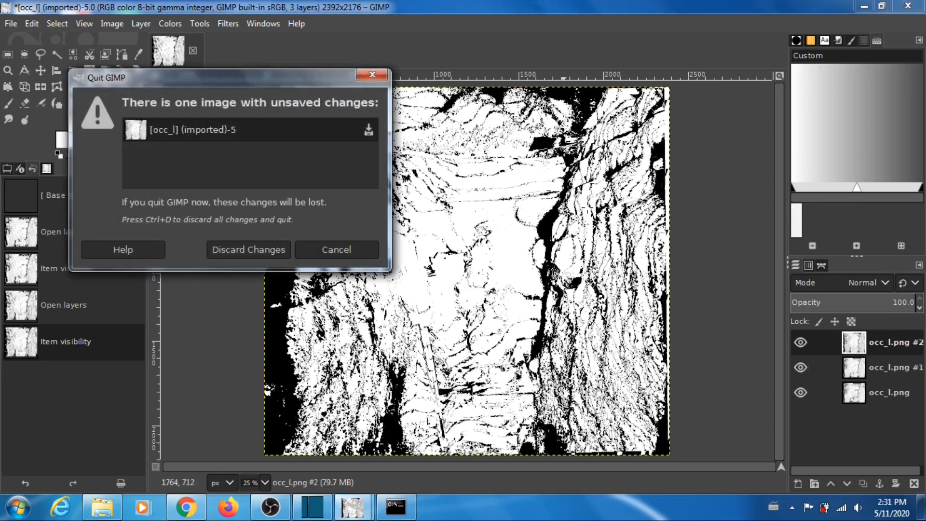
left_click(245, 251)
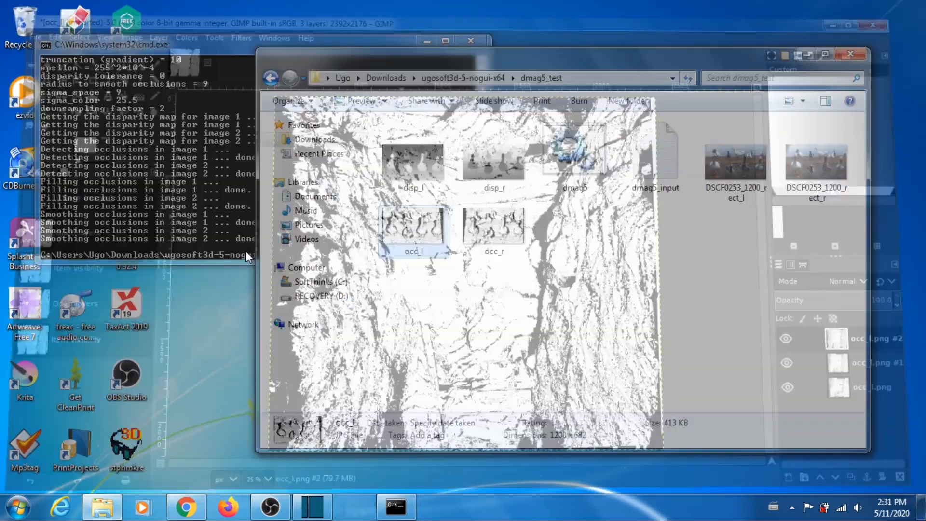
Step: View the disp_l depth map in the dmag5_test - Copy - 32 folder, and close the viewer and the folder window
left_click(463, 78)
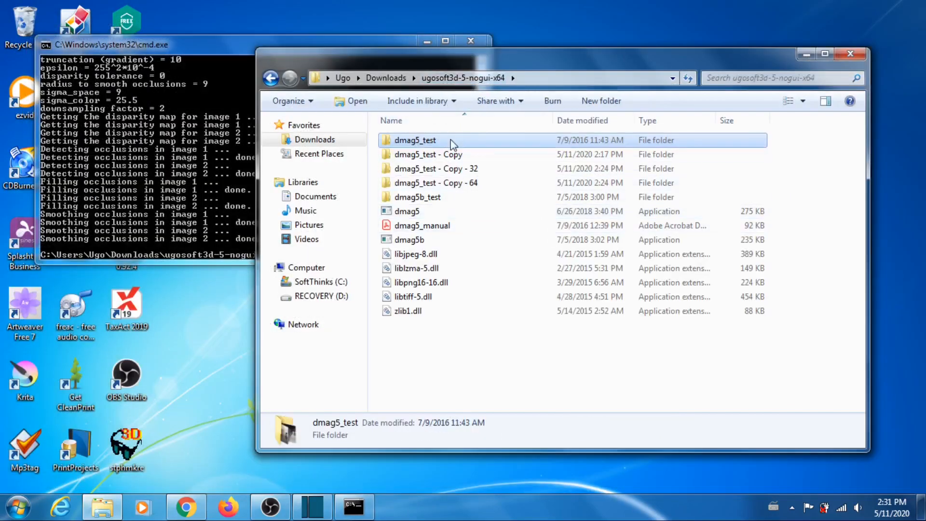
mouse_move(458, 170)
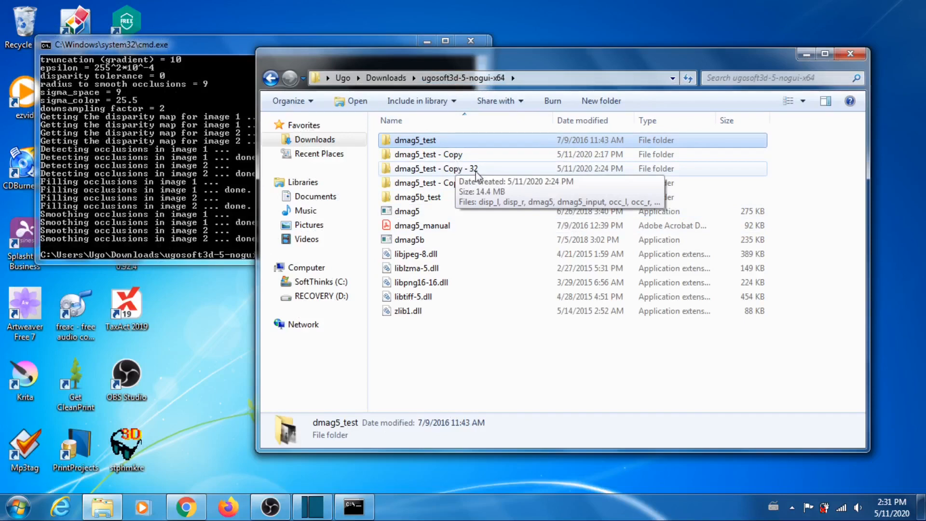
double_click(469, 173)
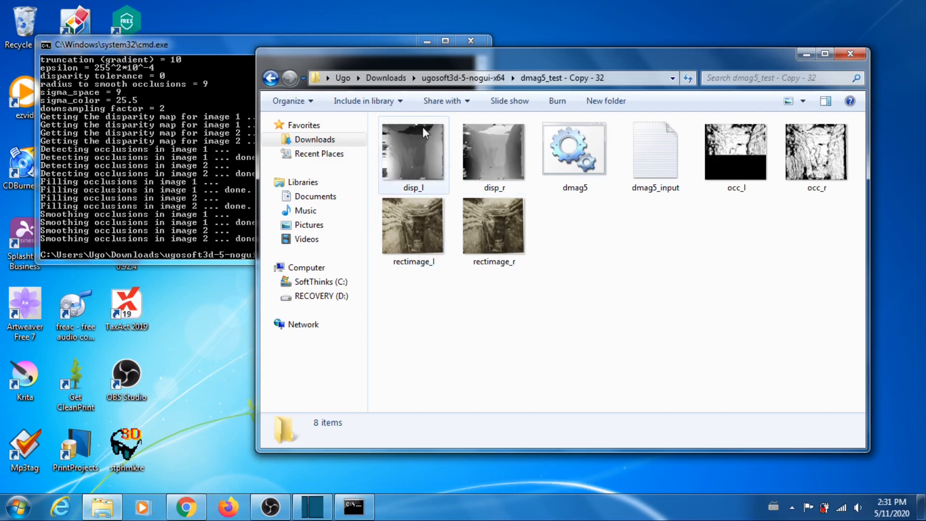
double_click(419, 155)
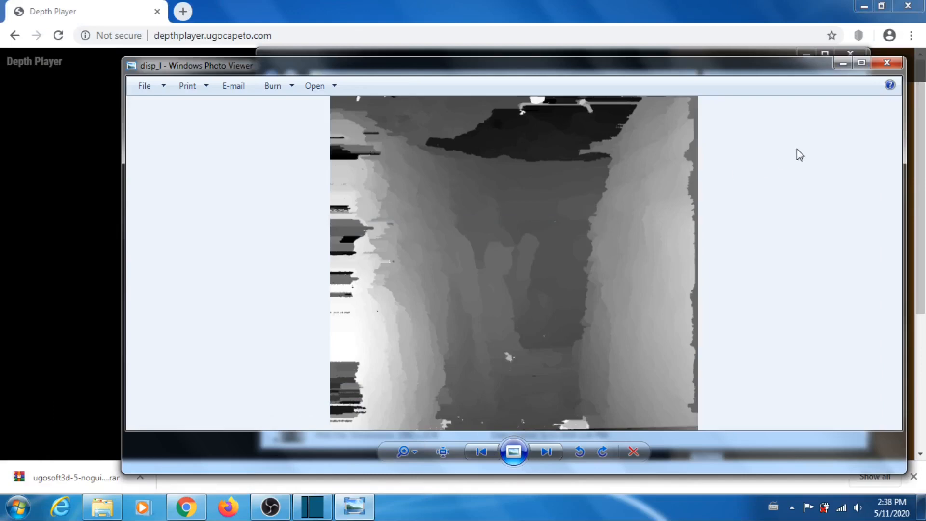
left_click(887, 62)
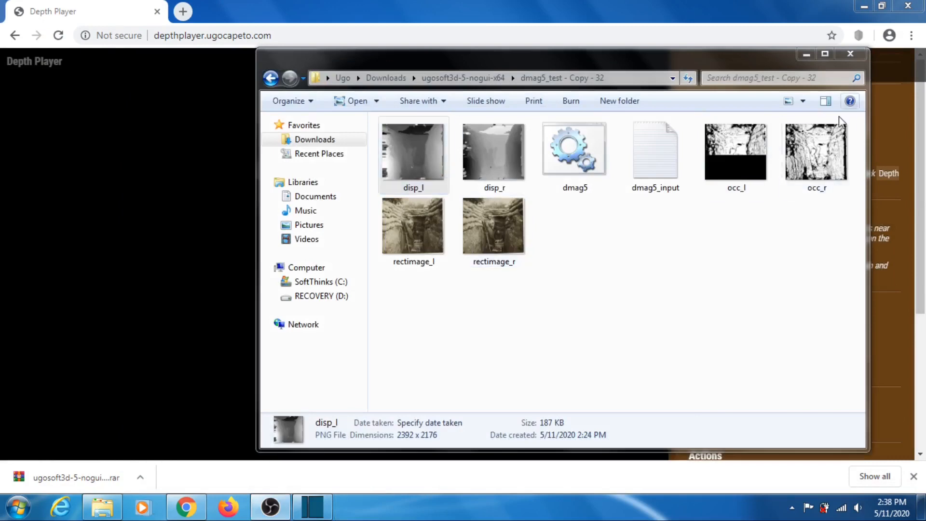
left_click(851, 54)
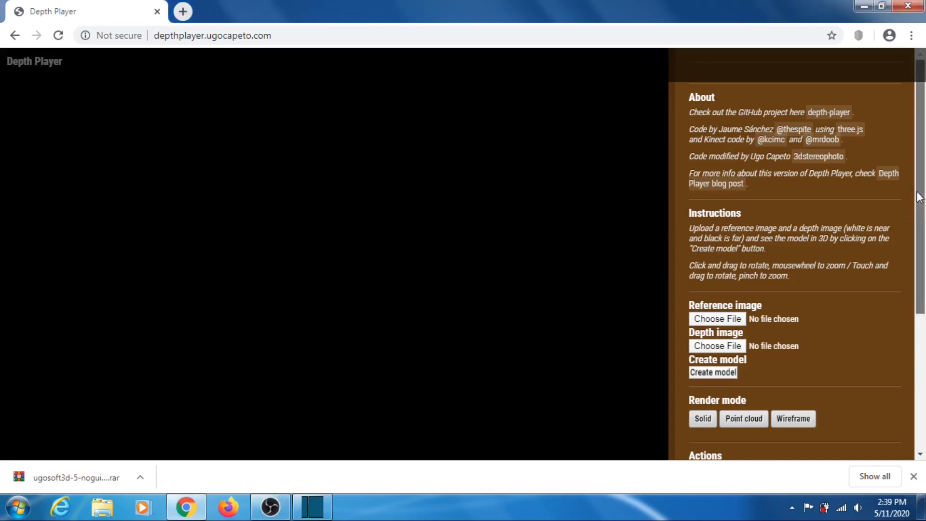
Step: Increase the Downsampling setting in Depth Player
left_click_drag(923, 199, 923, 334)
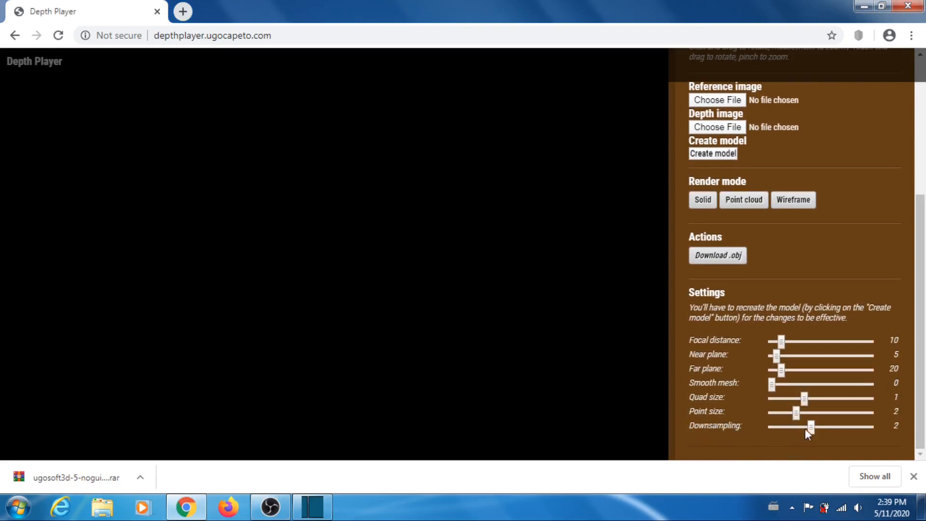
left_click(830, 428)
Step: Load rectimage_l as the reference image and disp_l as the depth image from the dmag5_test - Copy - 32 folder
left_click_drag(923, 342, 923, 235)
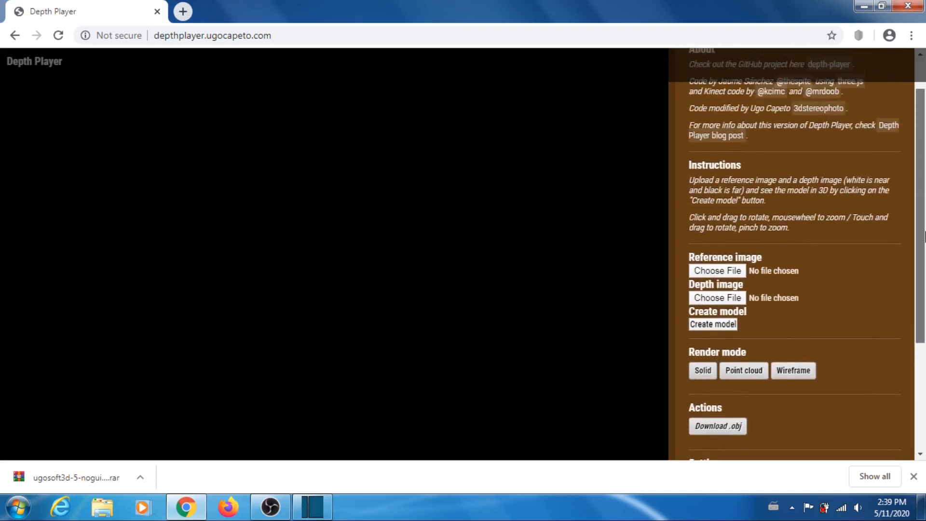
left_click(717, 271)
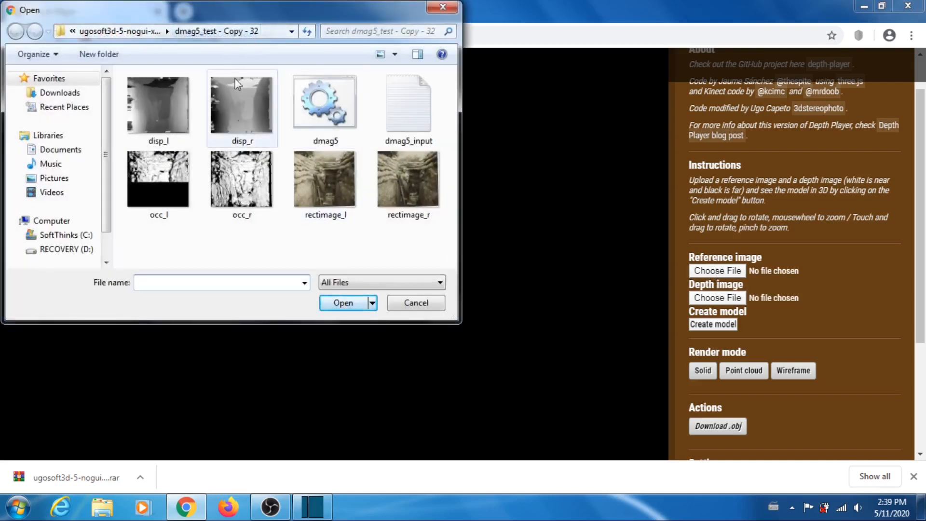
left_click(316, 186)
left_click(348, 299)
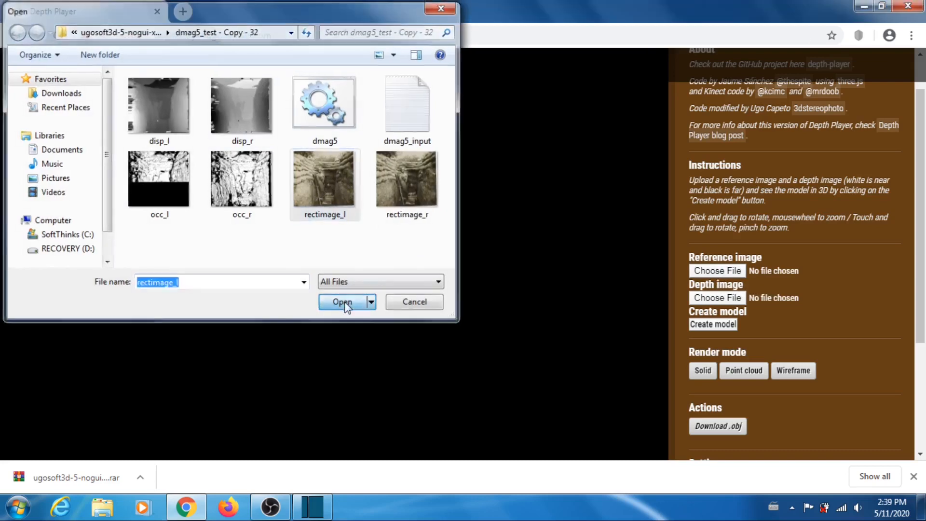
left_click(724, 298)
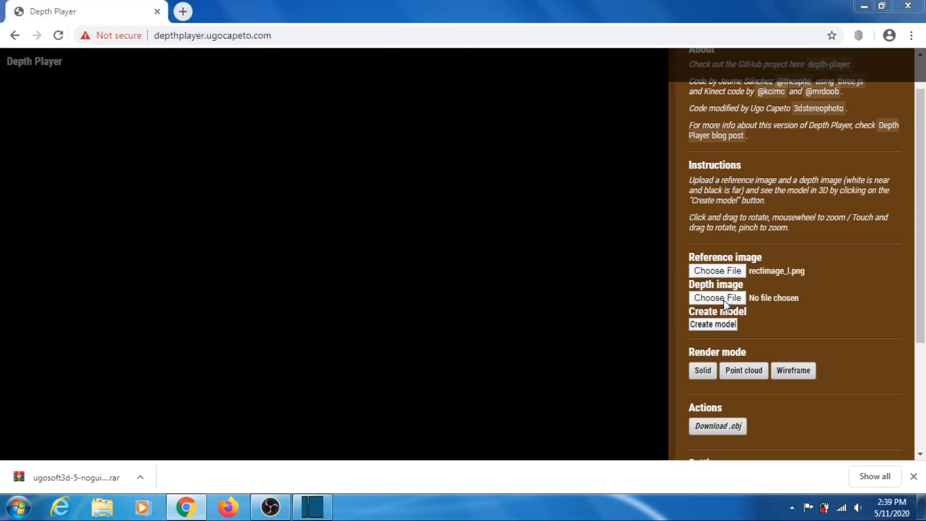
left_click(156, 106)
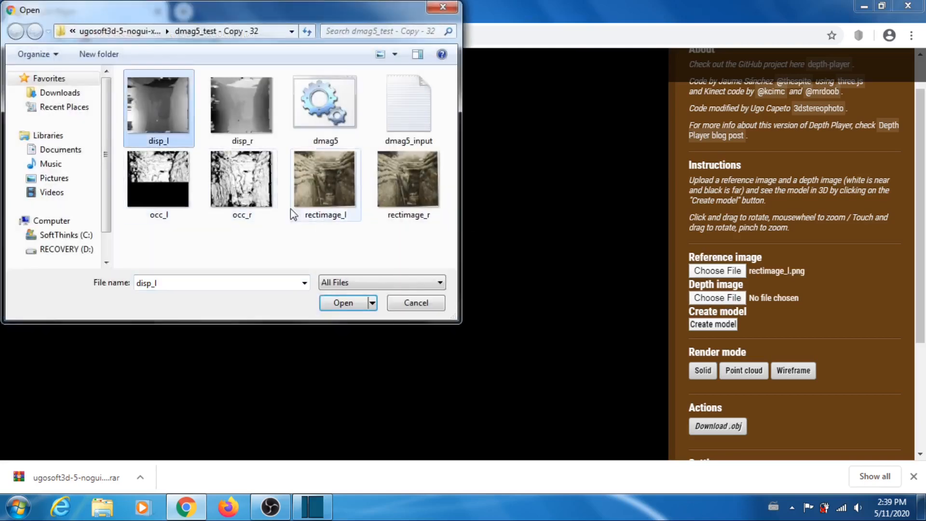
left_click(349, 304)
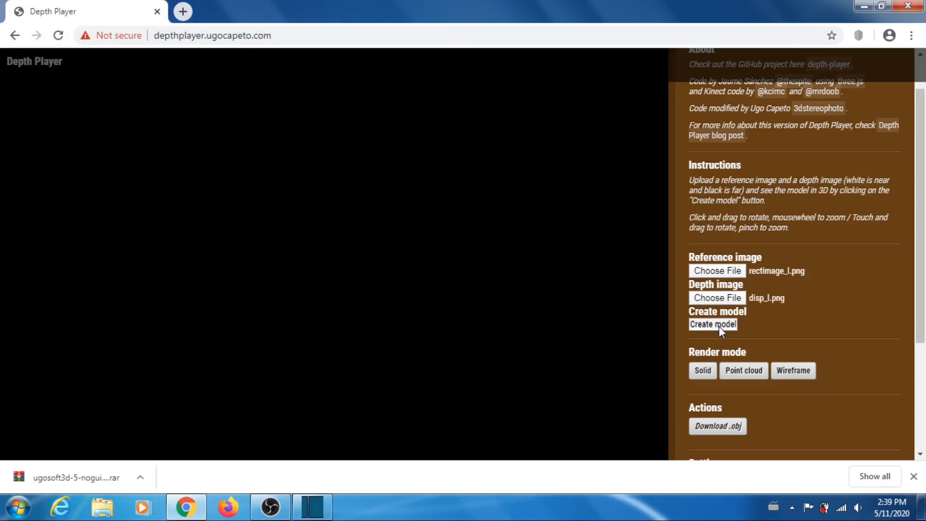
Step: Create the 3D model, render it as a point cloud and inspect the trench scene from several angles
left_click(719, 324)
left_click(719, 326)
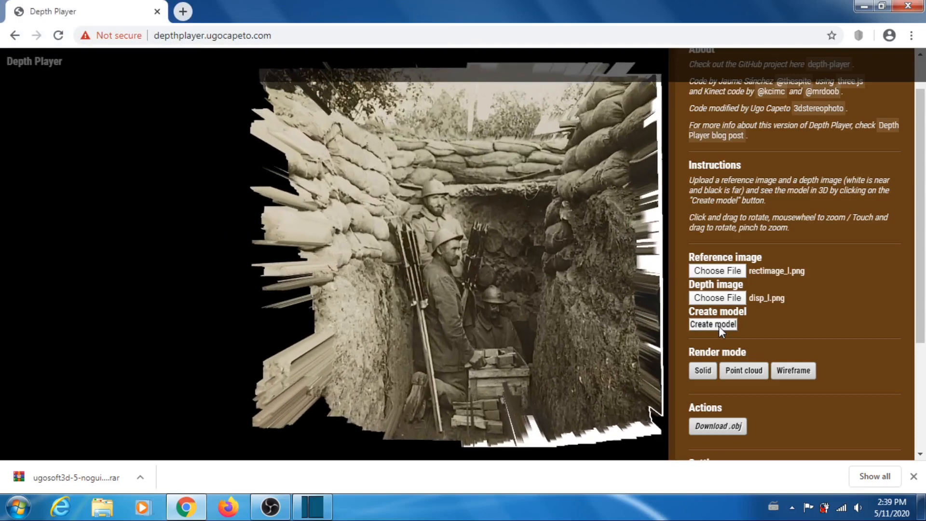
left_click(749, 376)
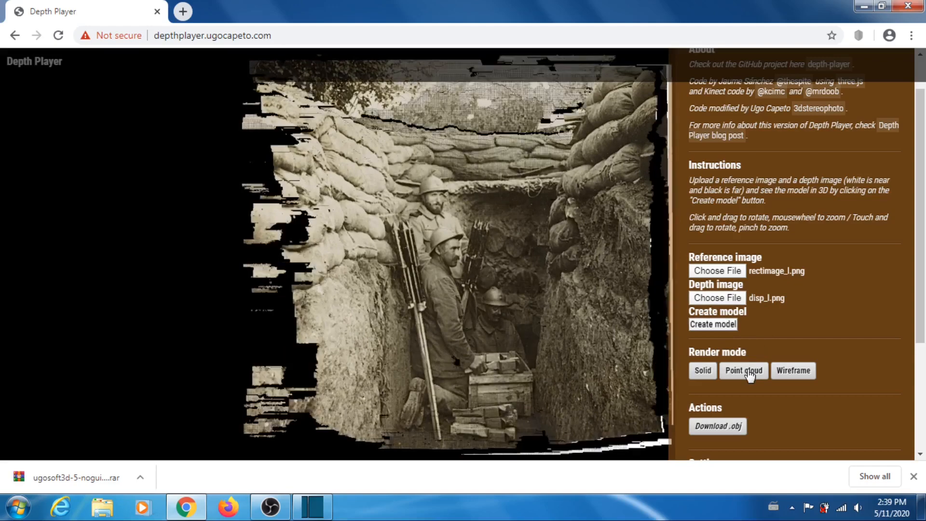
left_click_drag(461, 266, 471, 341)
scroll(506, 311, "down", 5)
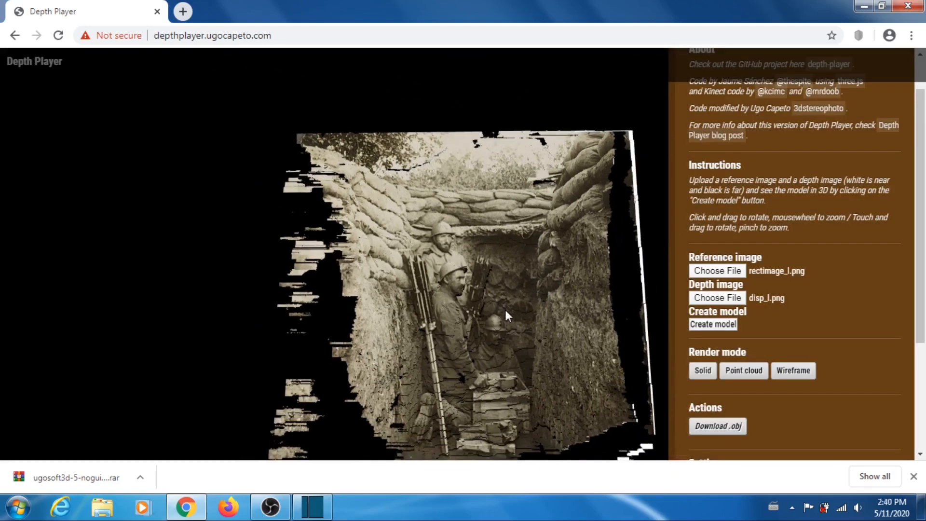
left_click_drag(495, 262, 474, 190)
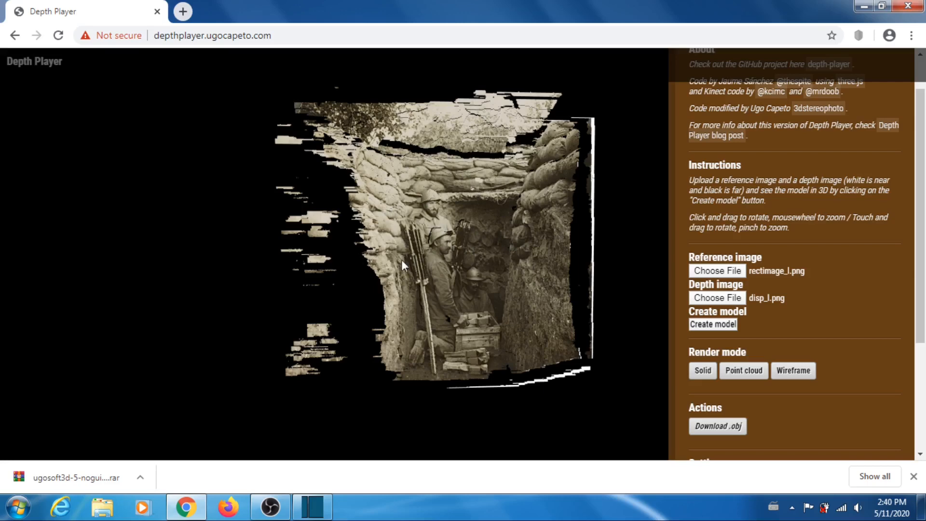
left_click_drag(439, 260, 537, 227)
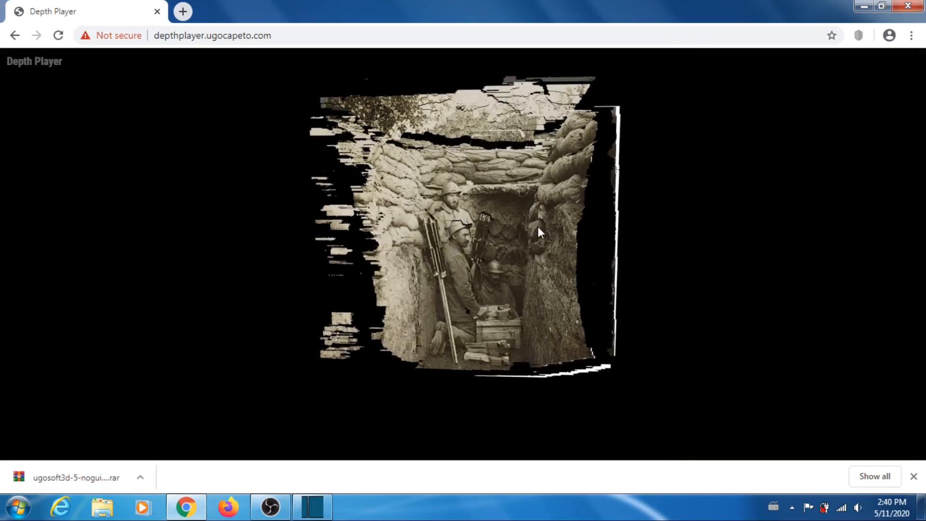